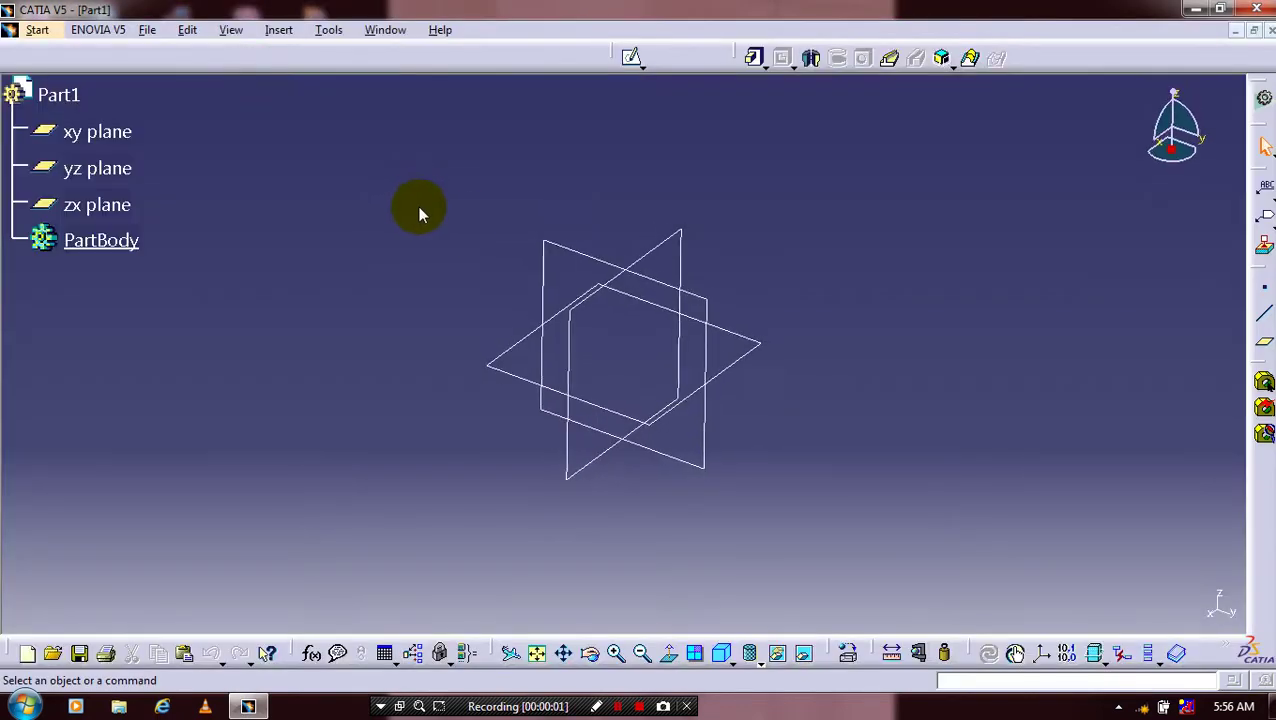
# Sketch a centred rectangle around the origin on the yz plane and exit the sketch.
pyautogui.click(684, 185)
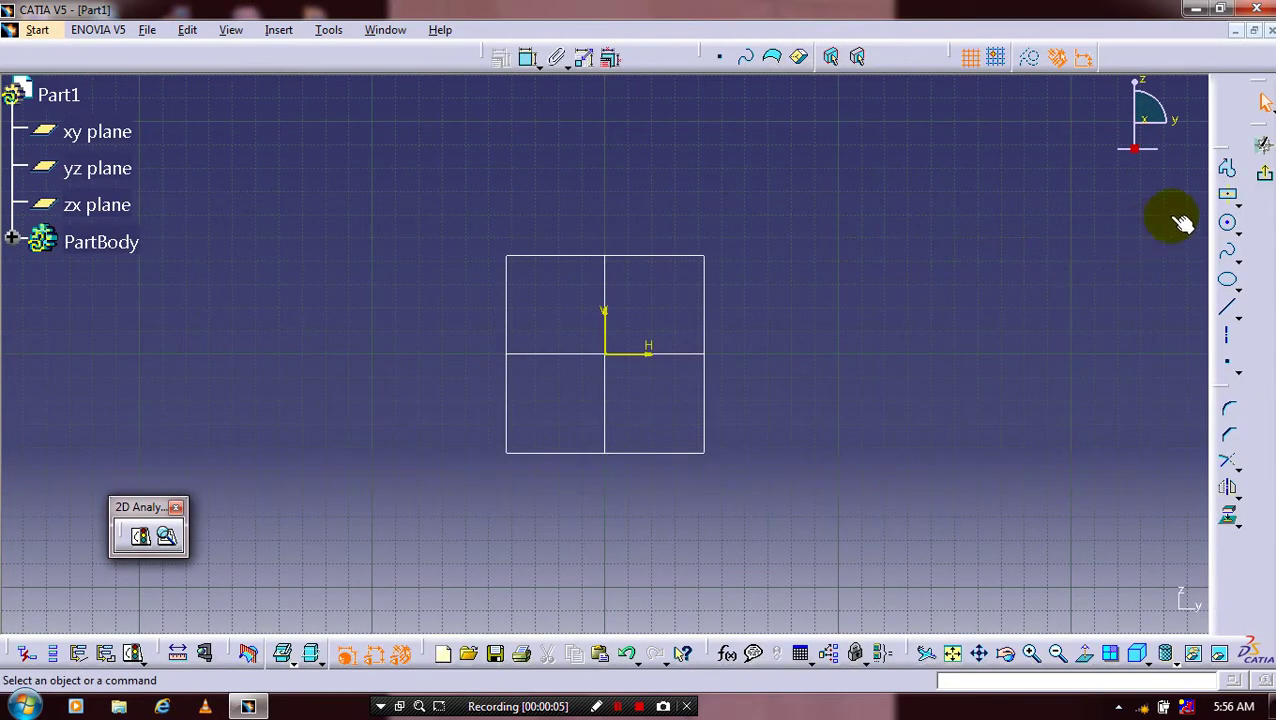
pyautogui.click(1228, 200)
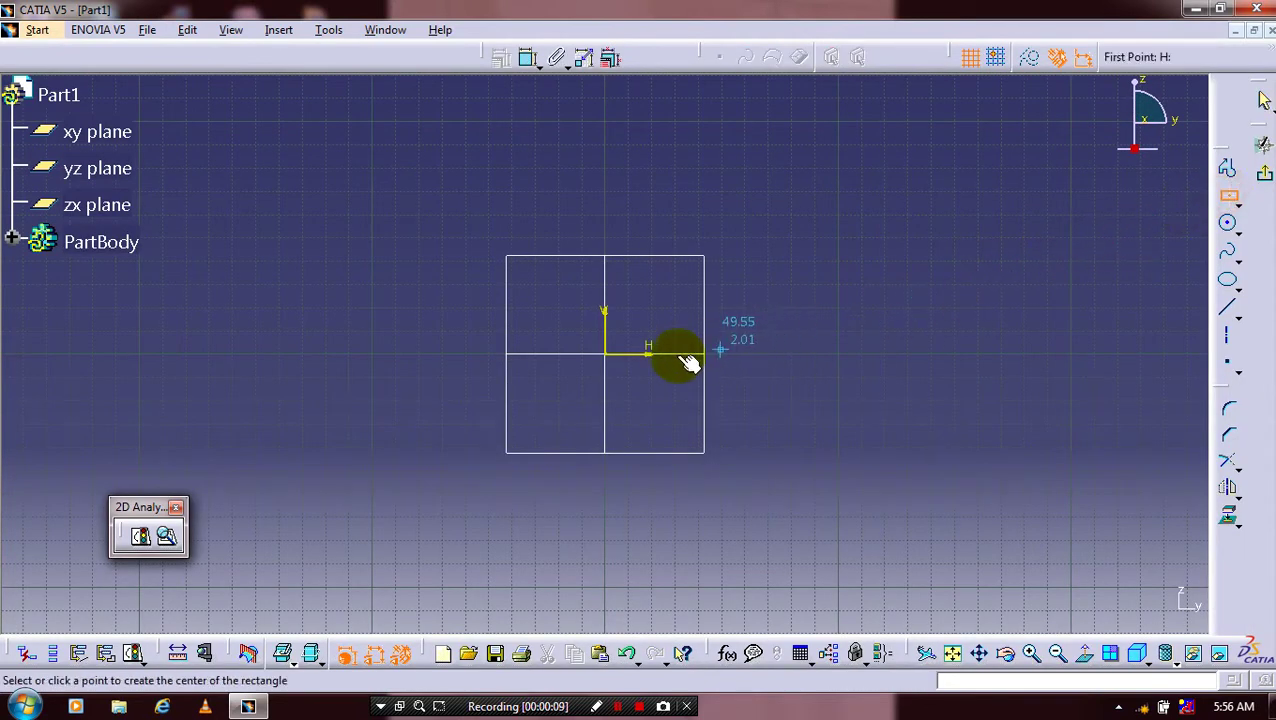
pyautogui.click(605, 353)
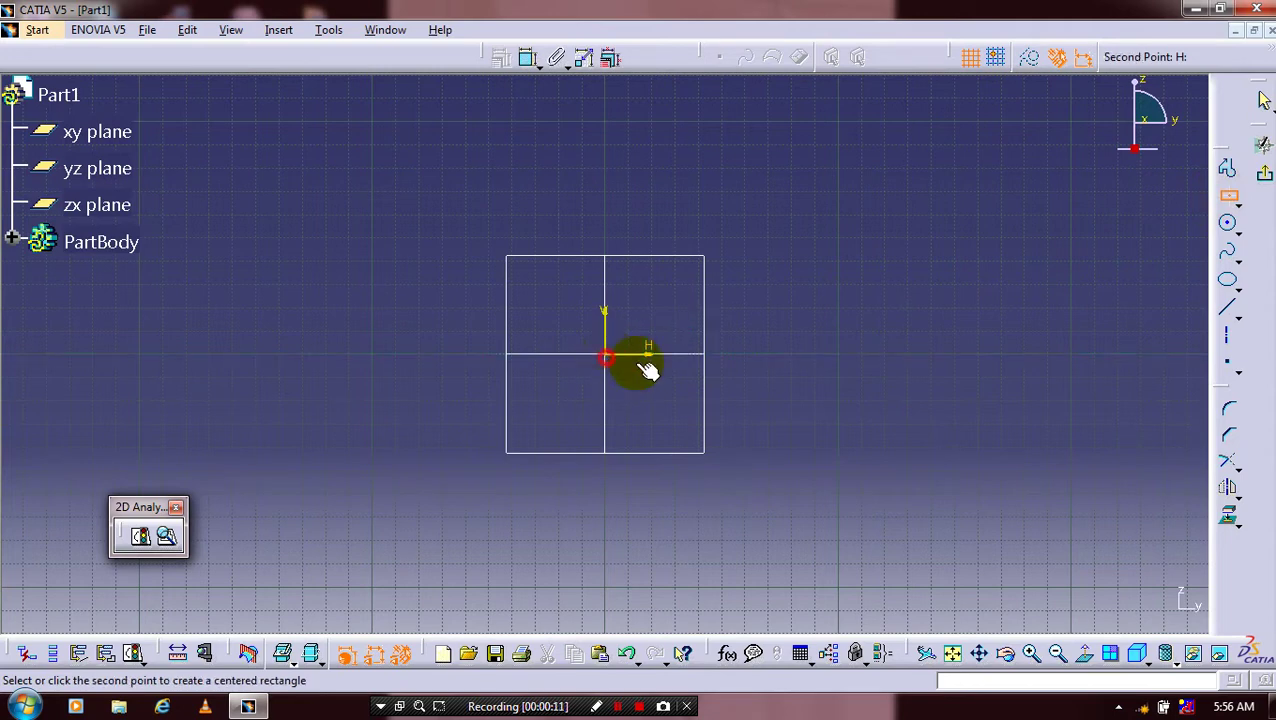
pyautogui.click(800, 413)
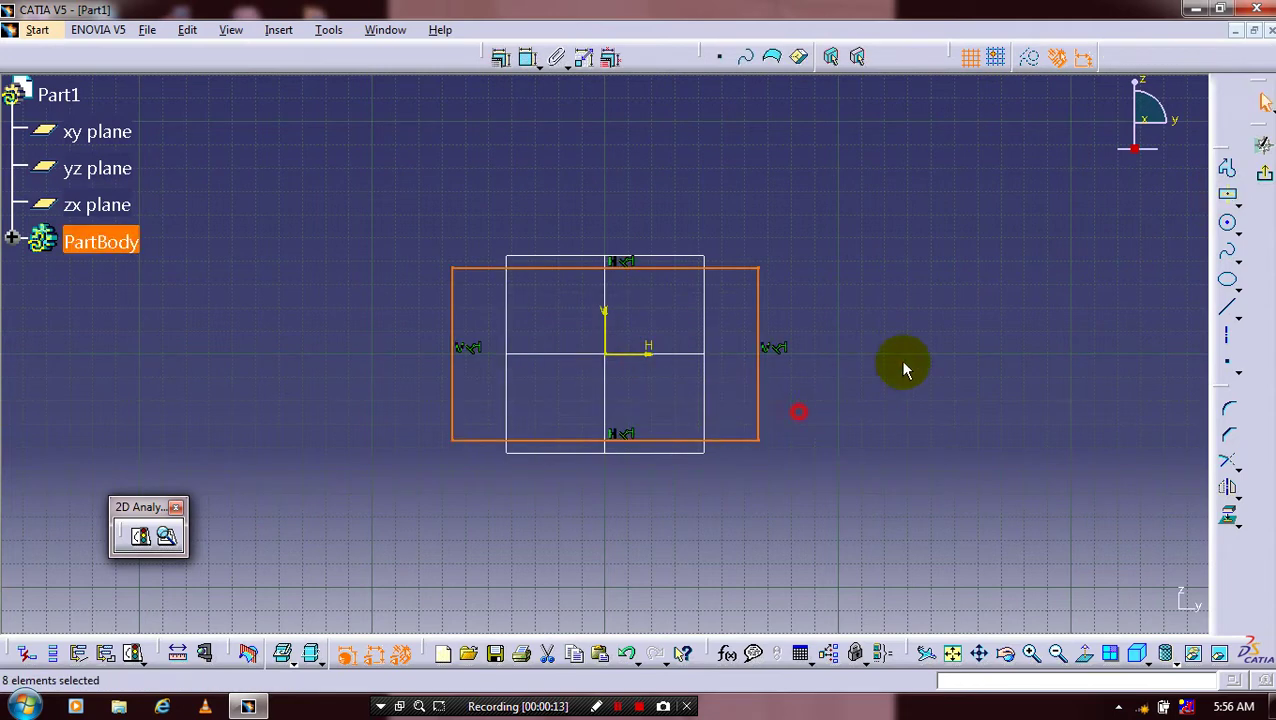
pyautogui.click(1265, 177)
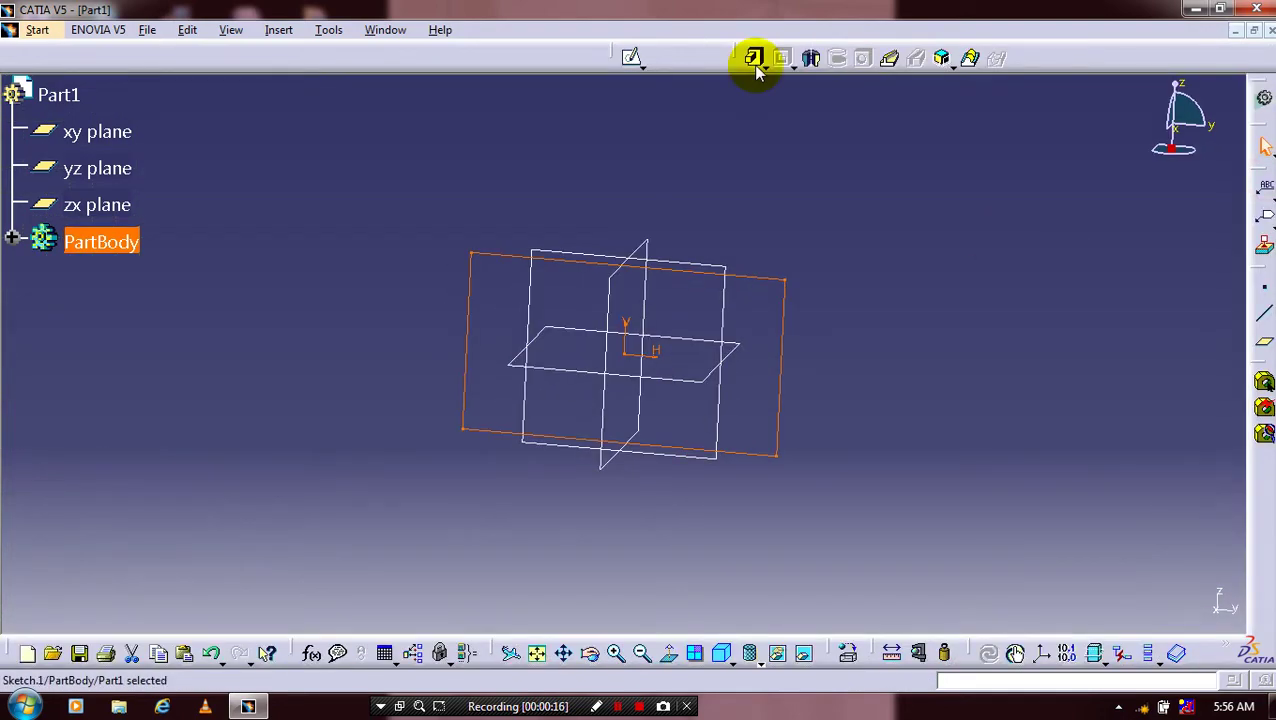
# Pad the rectangle sketch 40mm into a solid block and view it from above.
pyautogui.click(753, 58)
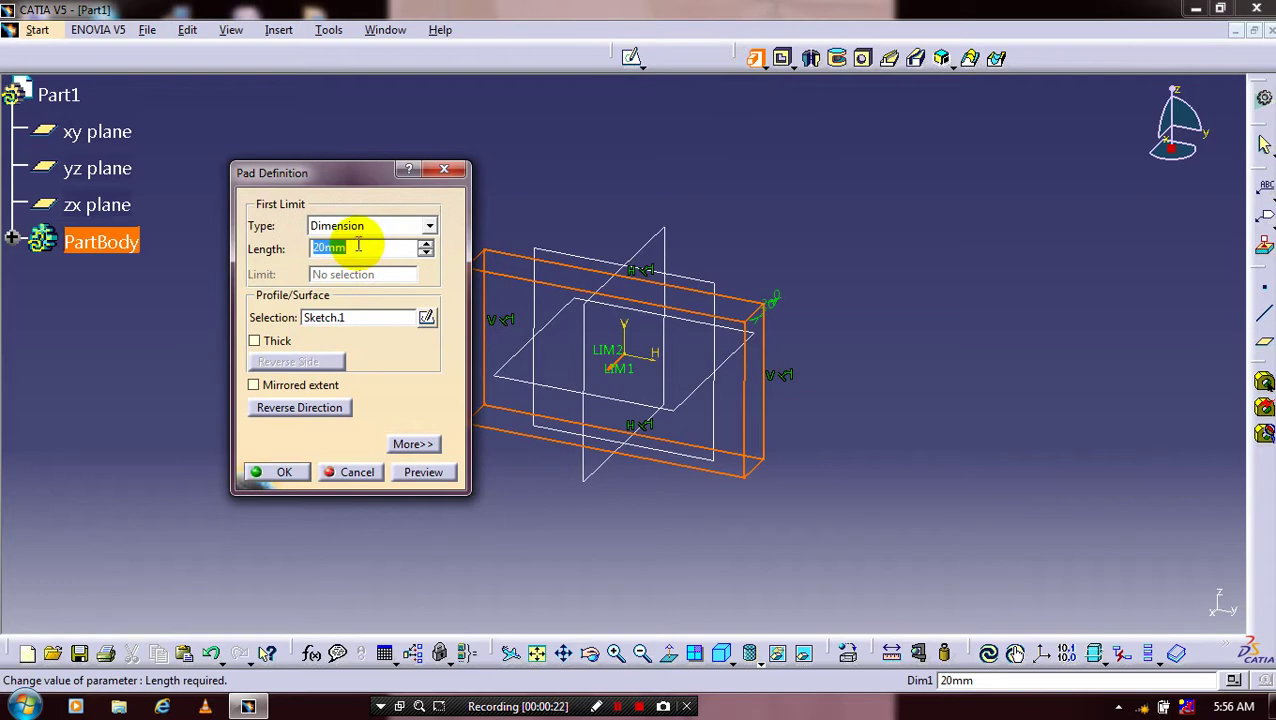
pyautogui.write('40mm')
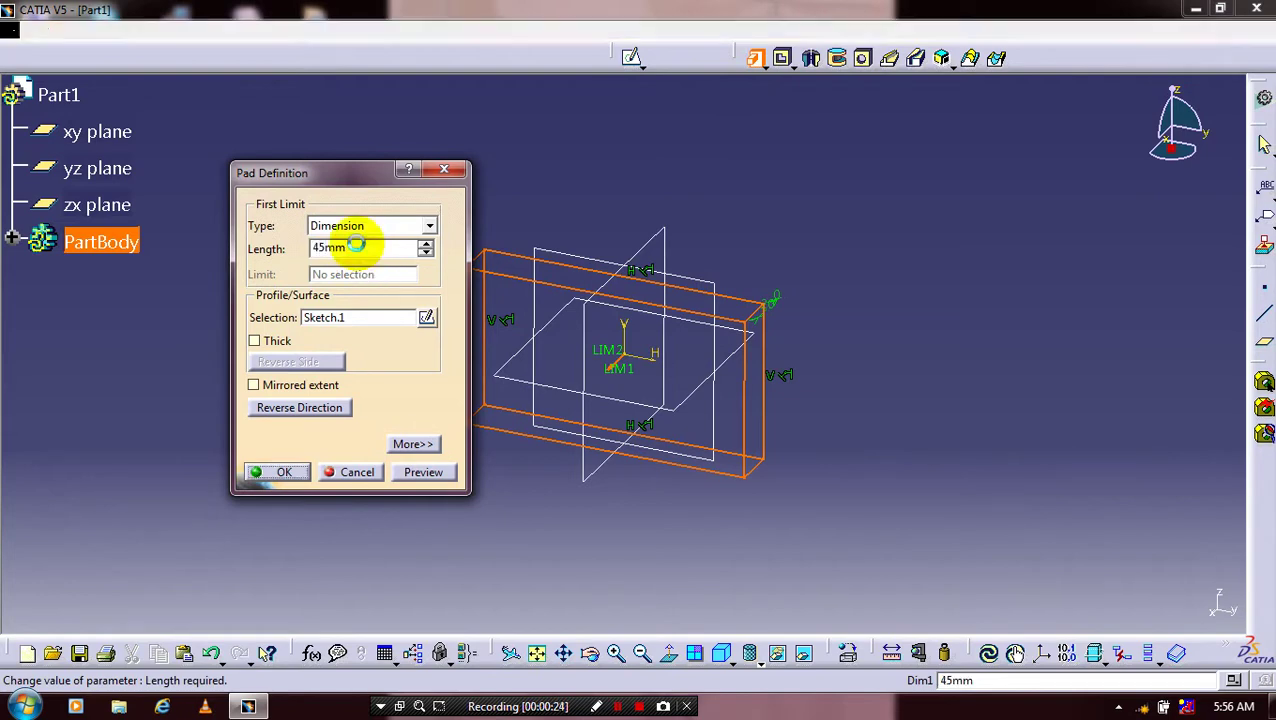
pyautogui.press('Return')
pyautogui.click(326, 220)
pyautogui.moveTo(328, 302); pyautogui.dragTo(518, 288, button='middle')
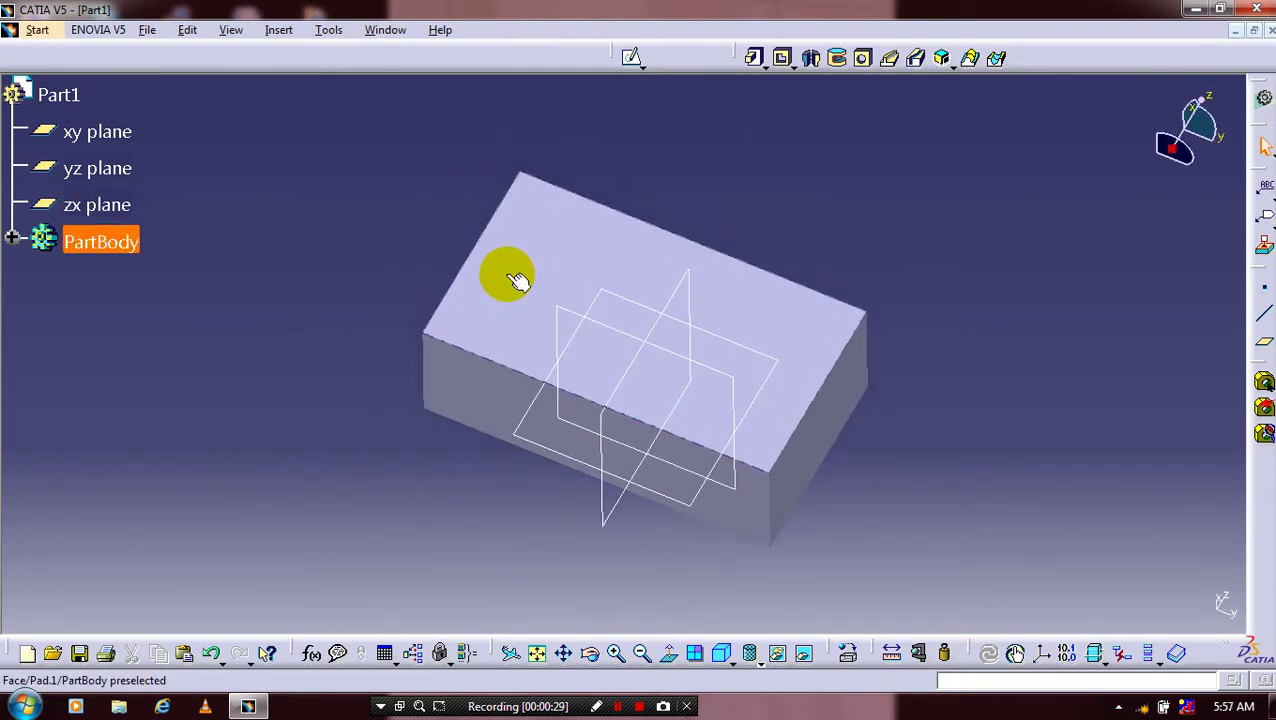
# On the block's top face, sketch one long slanted line extending past both block edges.
pyautogui.click(512, 277)
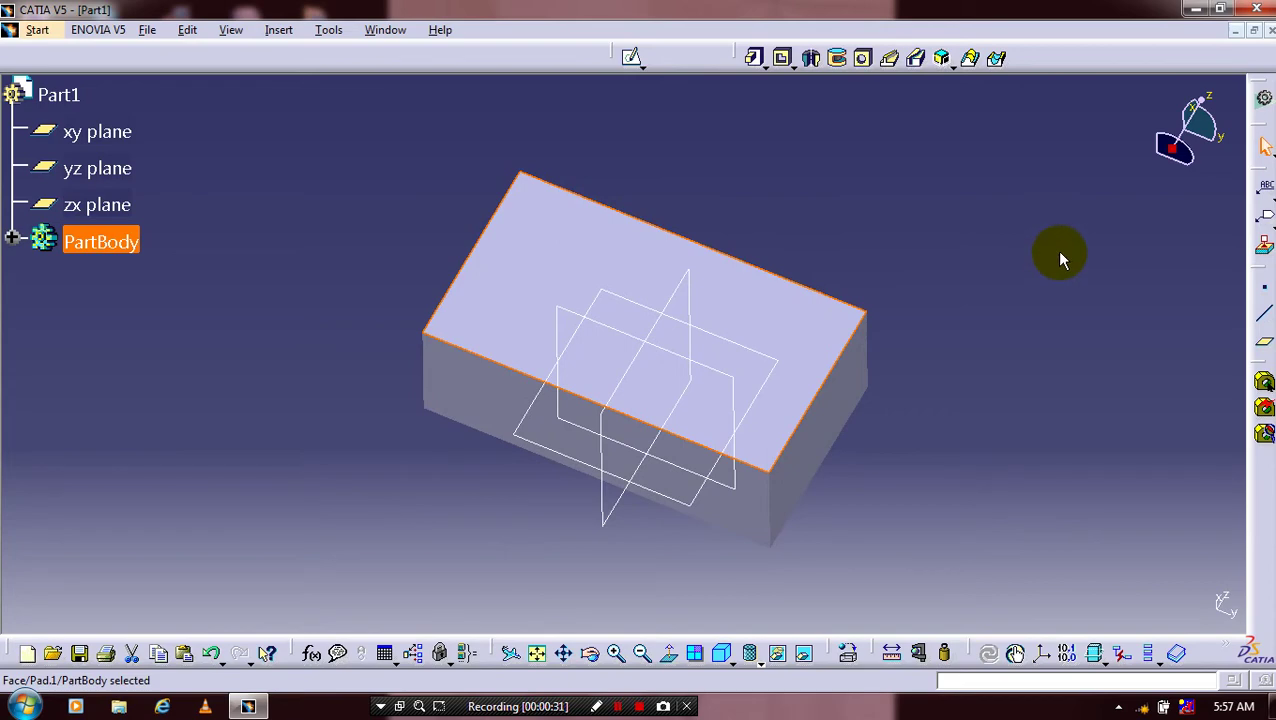
pyautogui.click(631, 57)
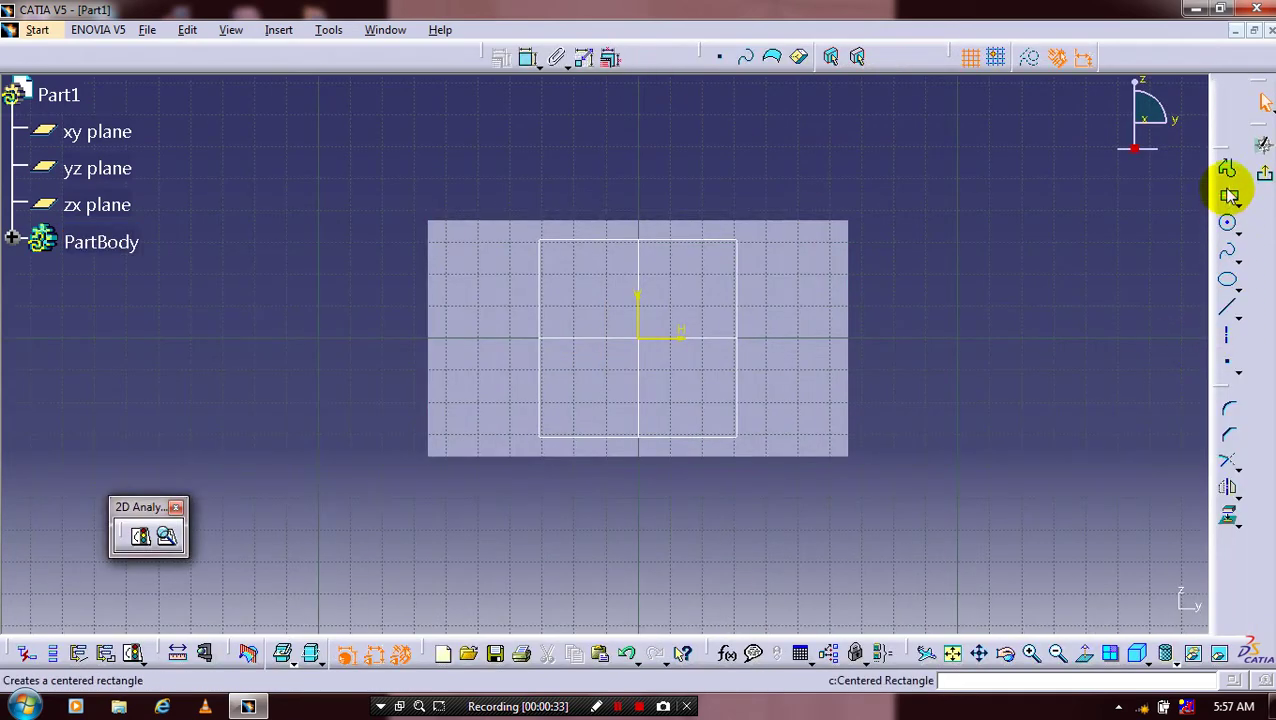
pyautogui.click(1228, 168)
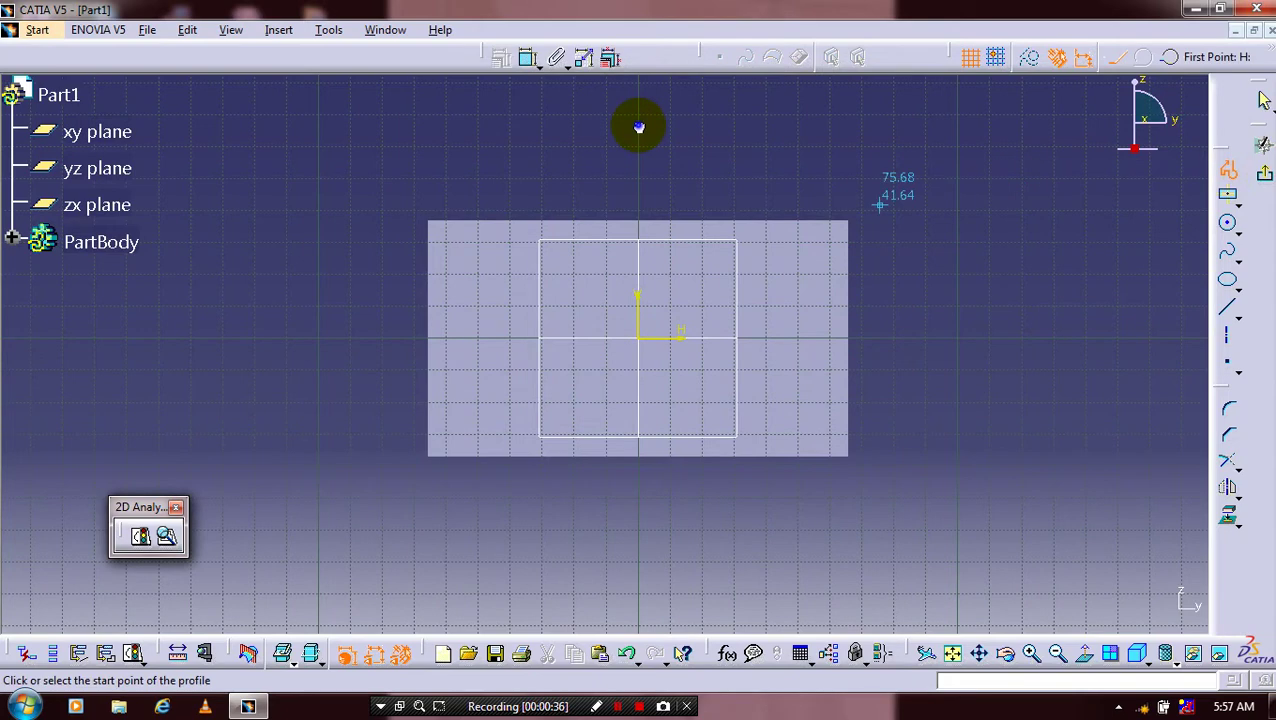
pyautogui.click(639, 127)
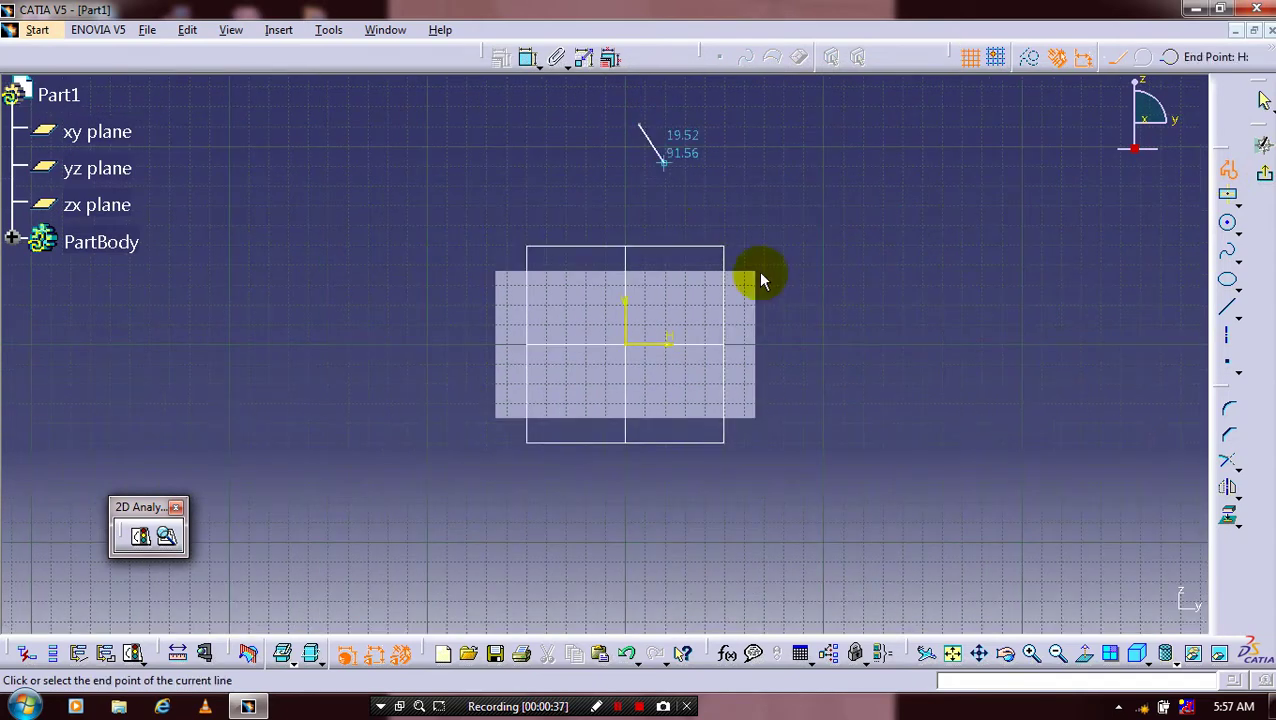
pyautogui.click(899, 524)
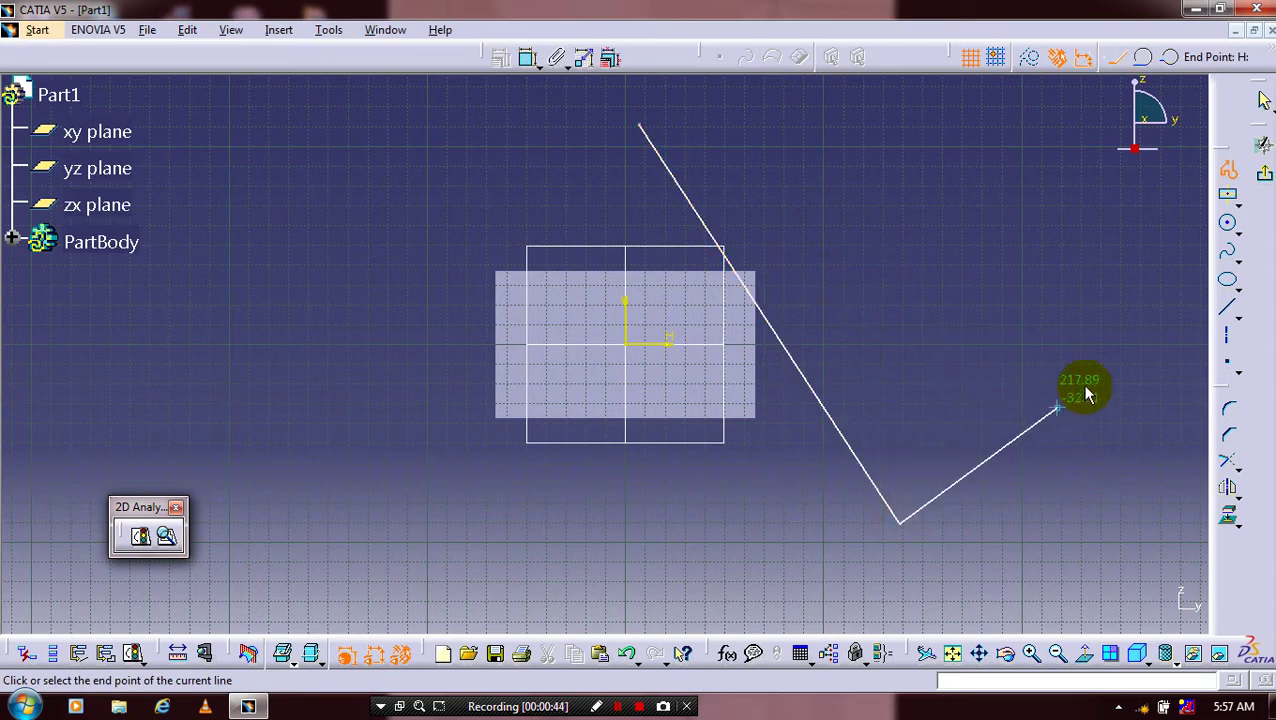
pyautogui.press('Escape')
pyautogui.moveTo(641, 125); pyautogui.dragTo(603, 80)
pyautogui.press('Escape')
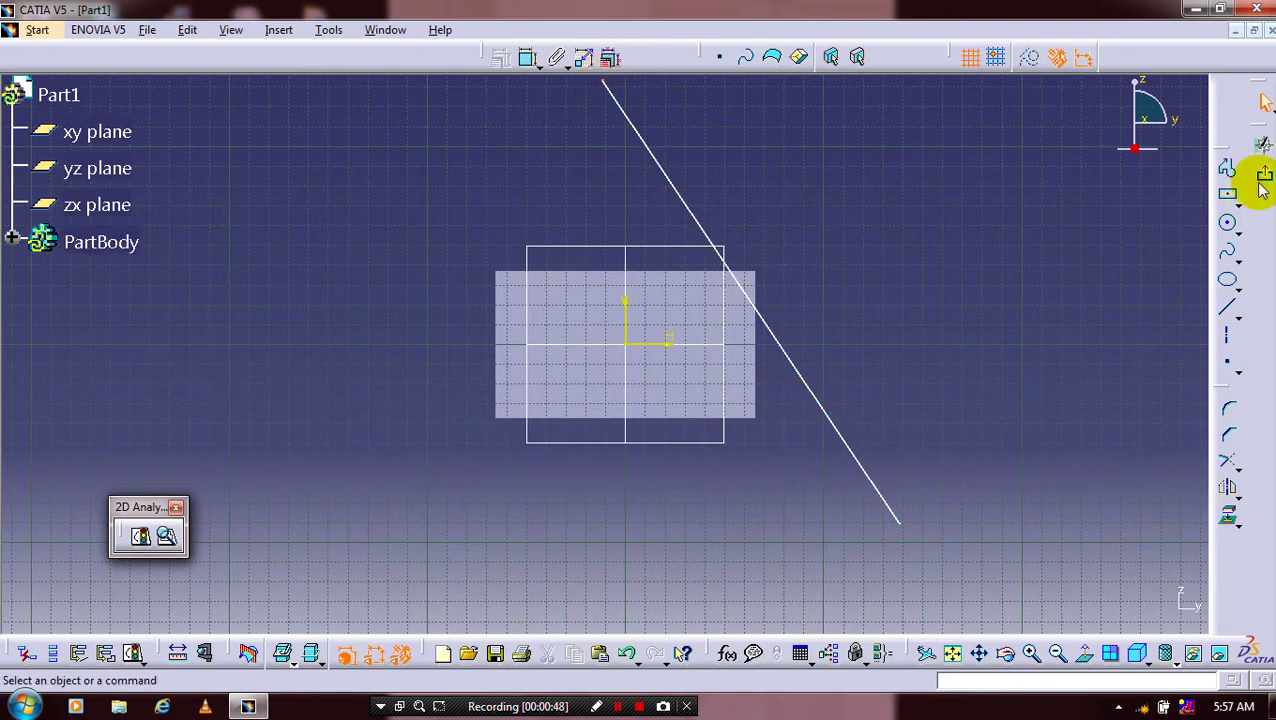
pyautogui.click(1261, 178)
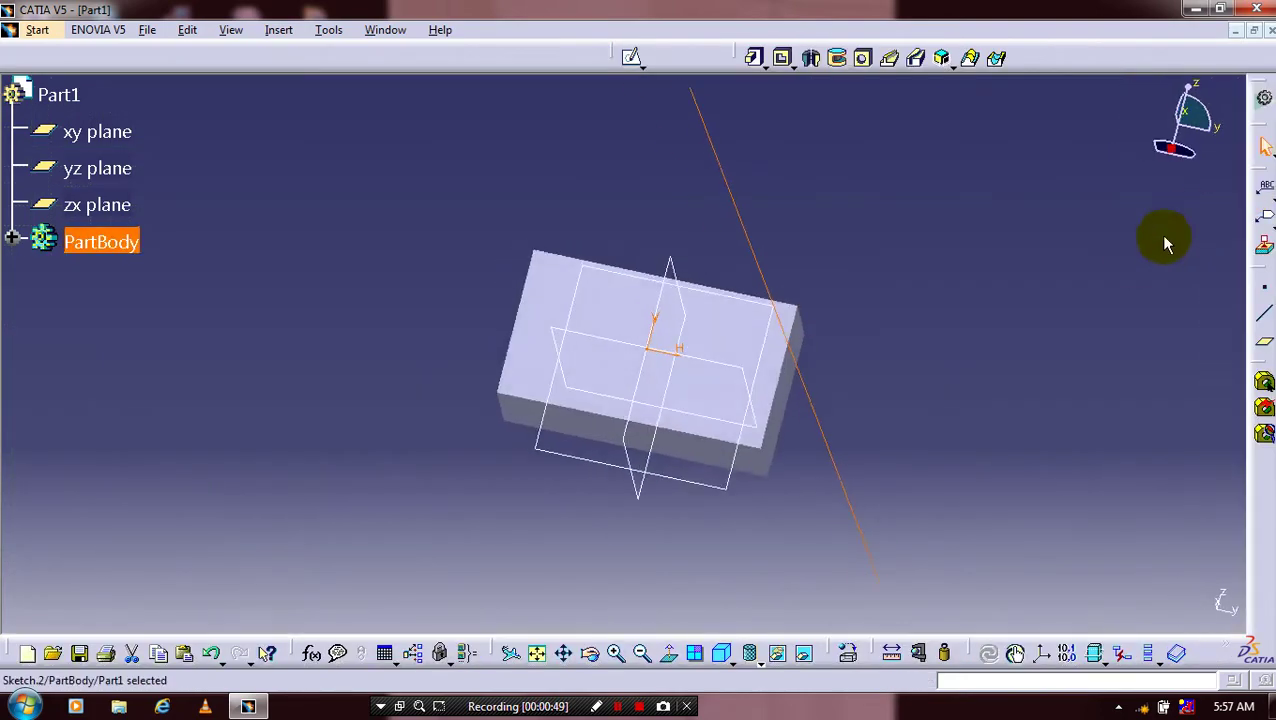
# Start a new top-face sketch with a vertical axis running up from the origin.
pyautogui.click(964, 333)
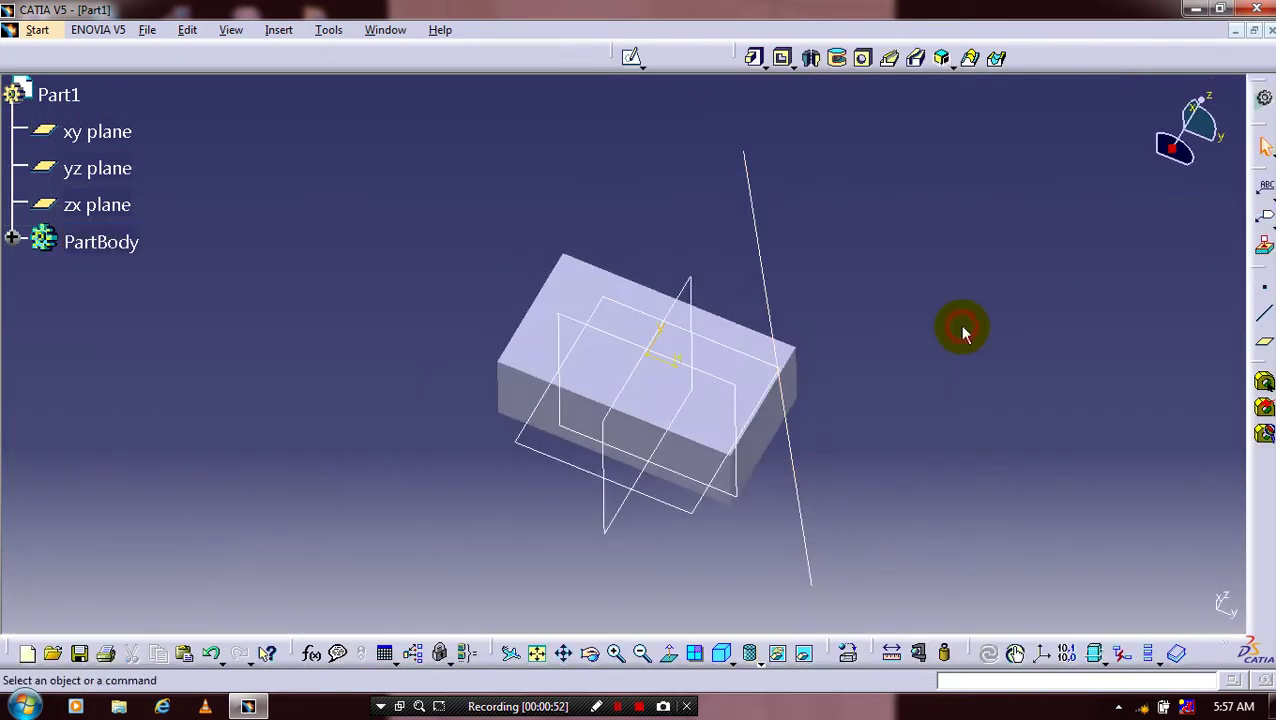
pyautogui.click(585, 278)
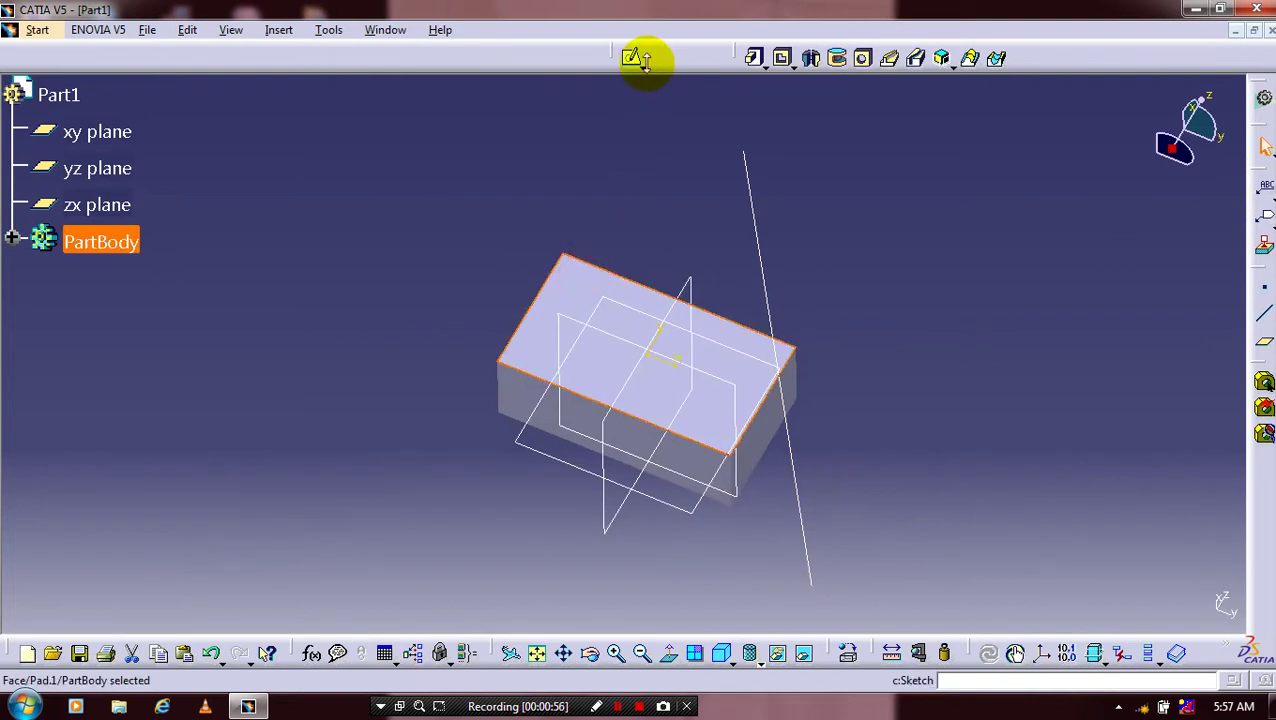
pyautogui.click(632, 57)
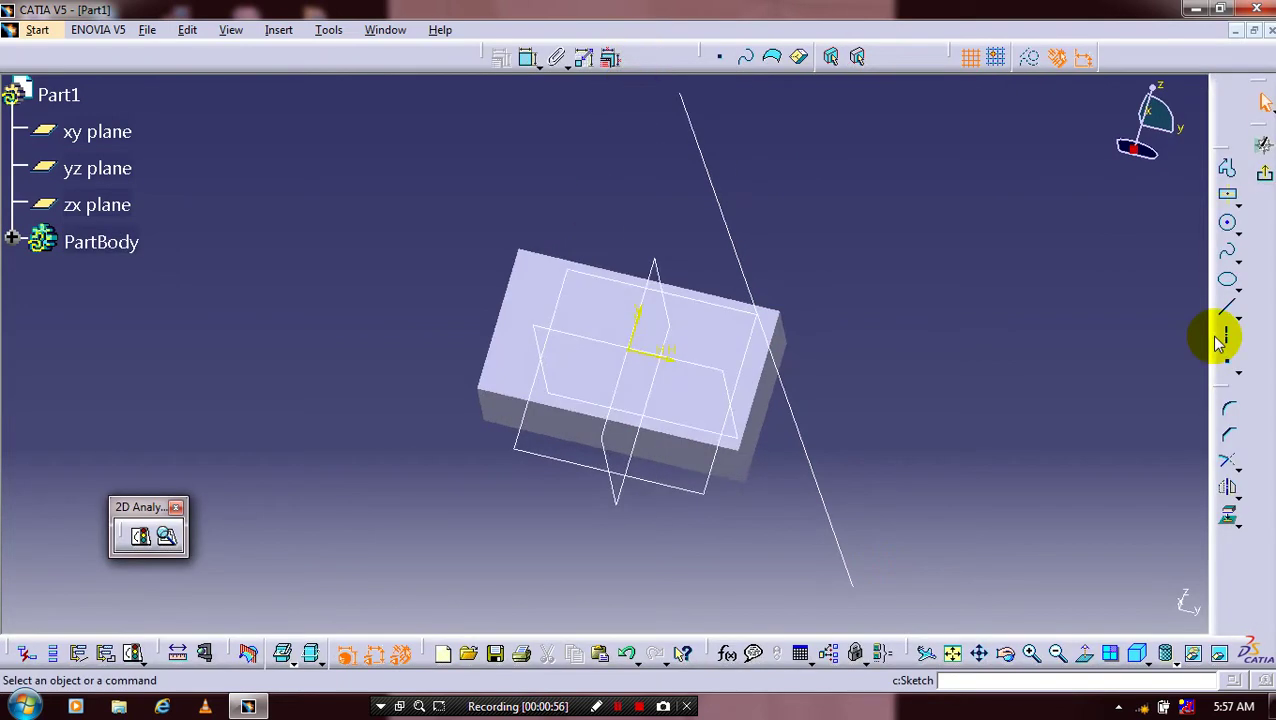
pyautogui.click(1228, 338)
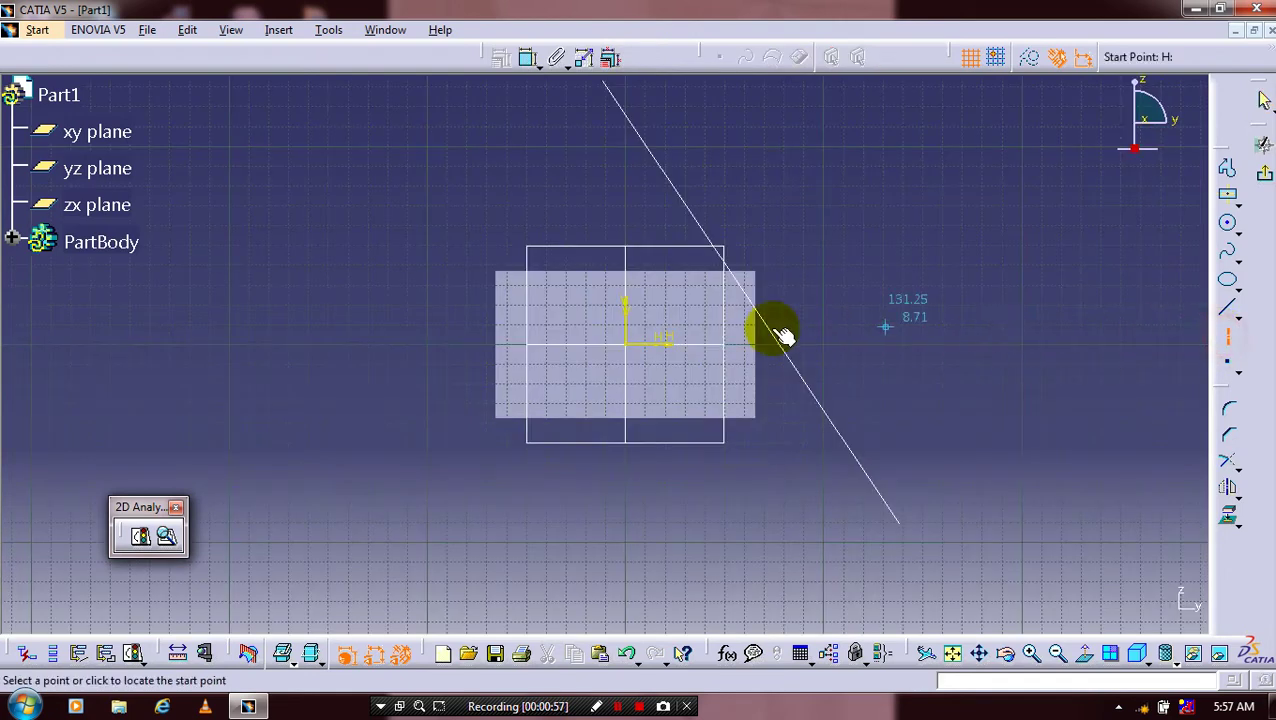
pyautogui.click(633, 346)
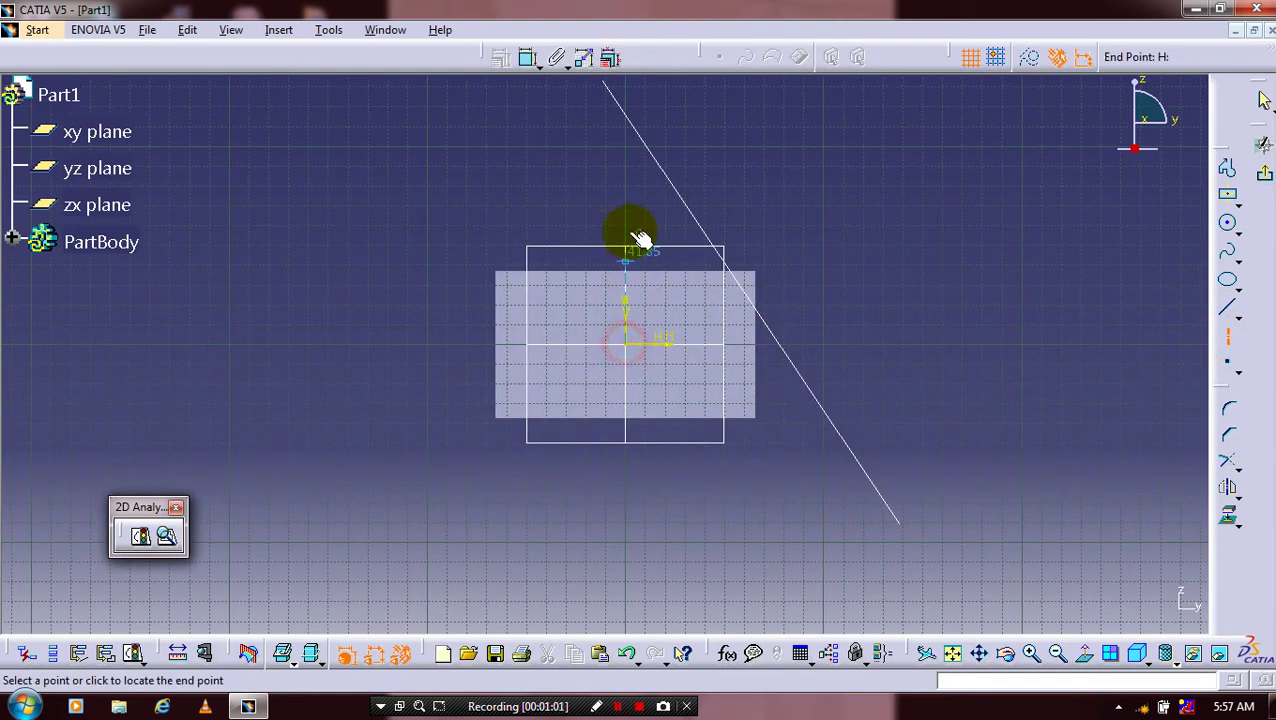
pyautogui.click(626, 128)
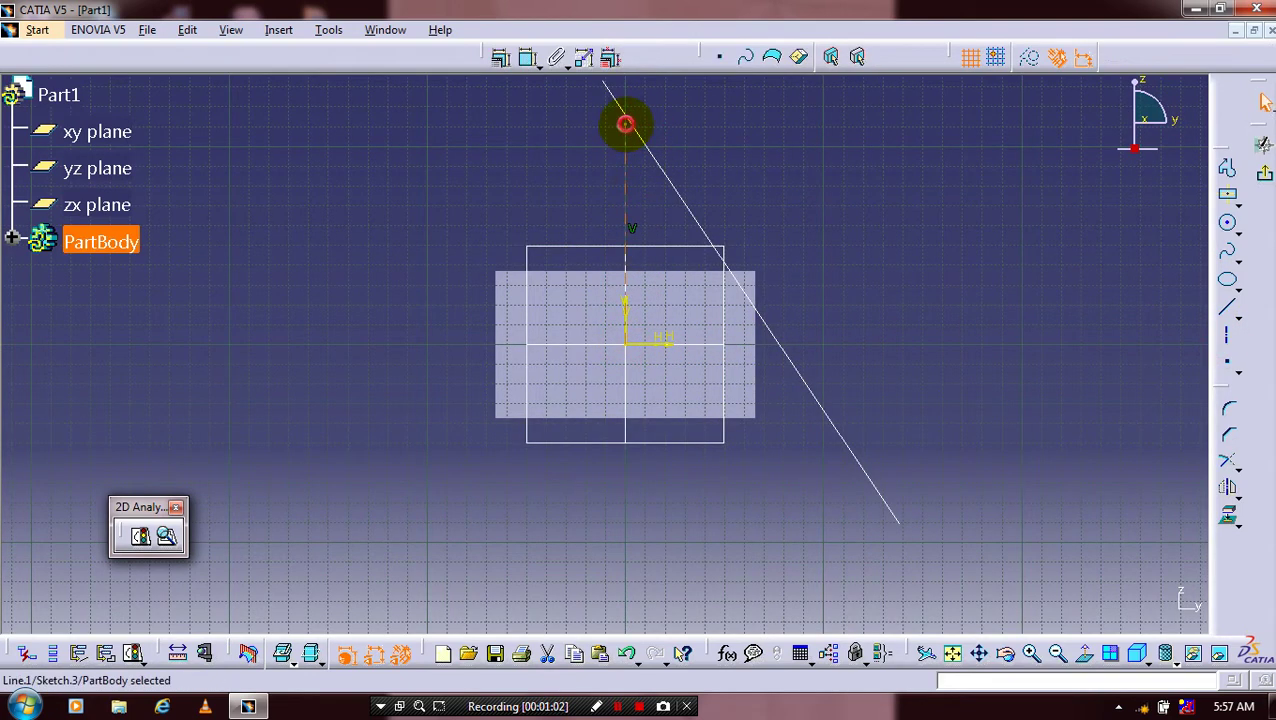
pyautogui.click(917, 258)
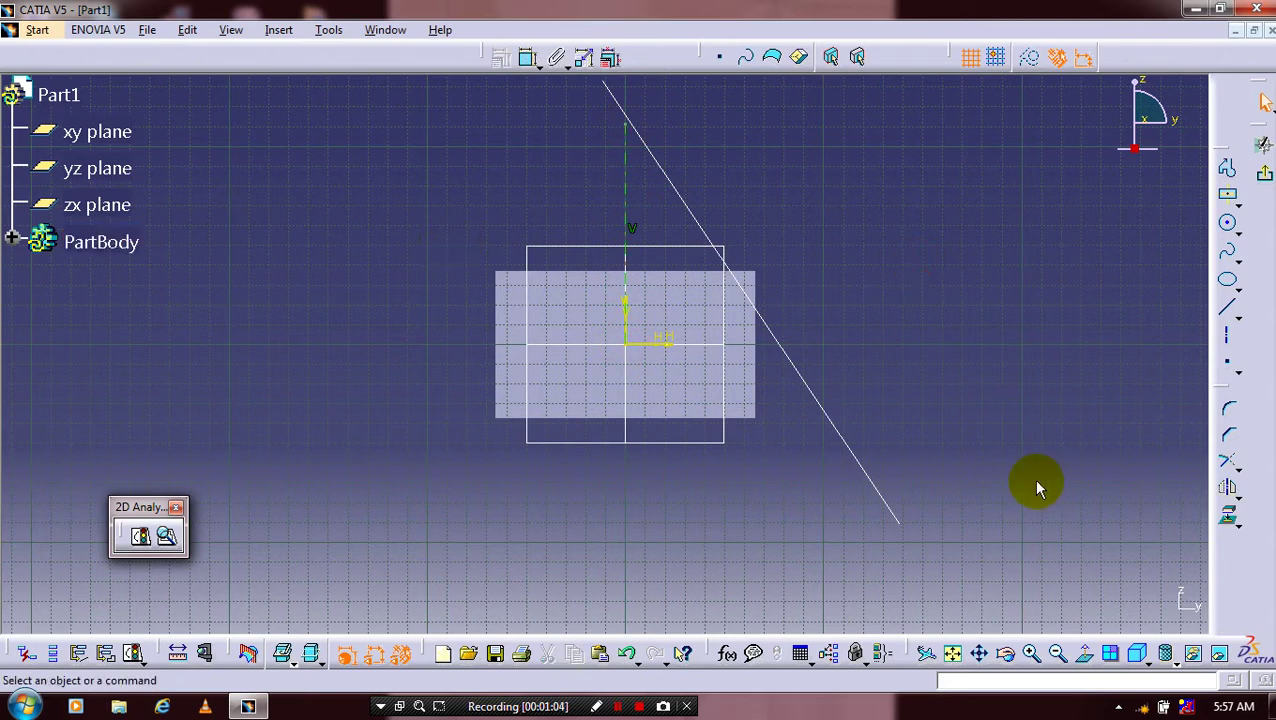
# Project the slanted line and mirror it about the vertical axis, then exit the sketch.
pyautogui.click(849, 444)
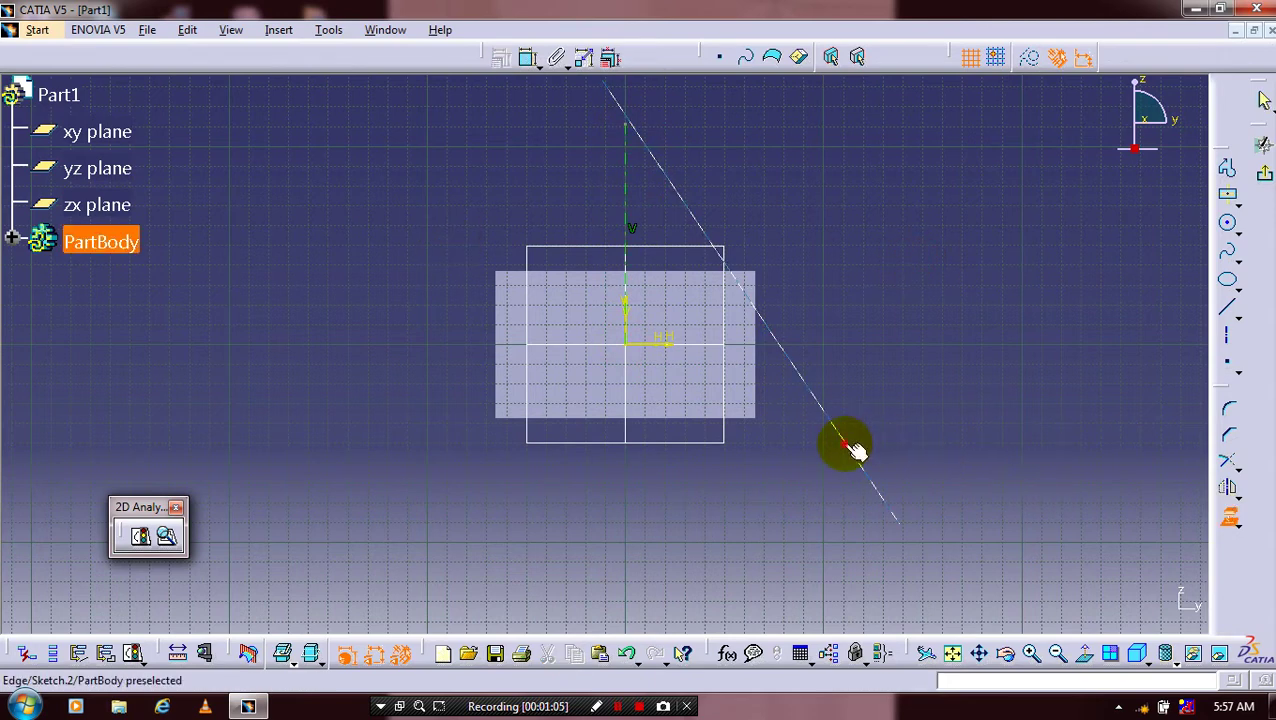
pyautogui.click(909, 398)
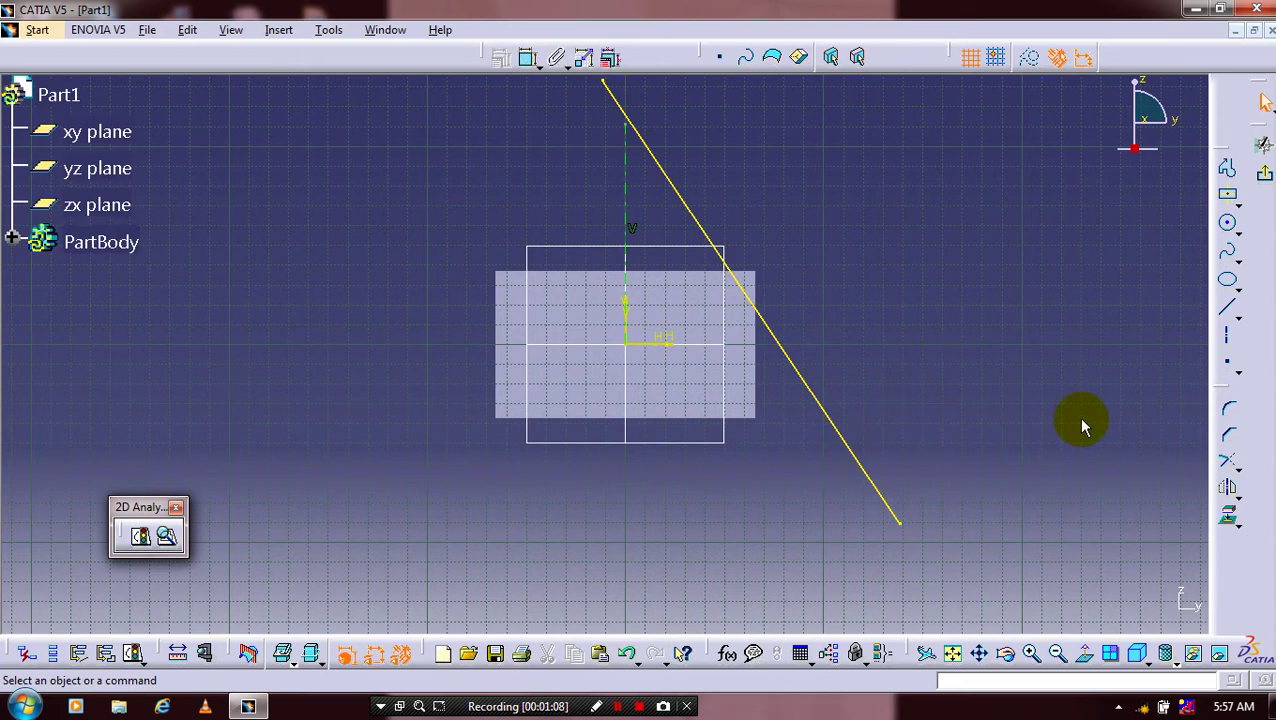
pyautogui.click(1222, 493)
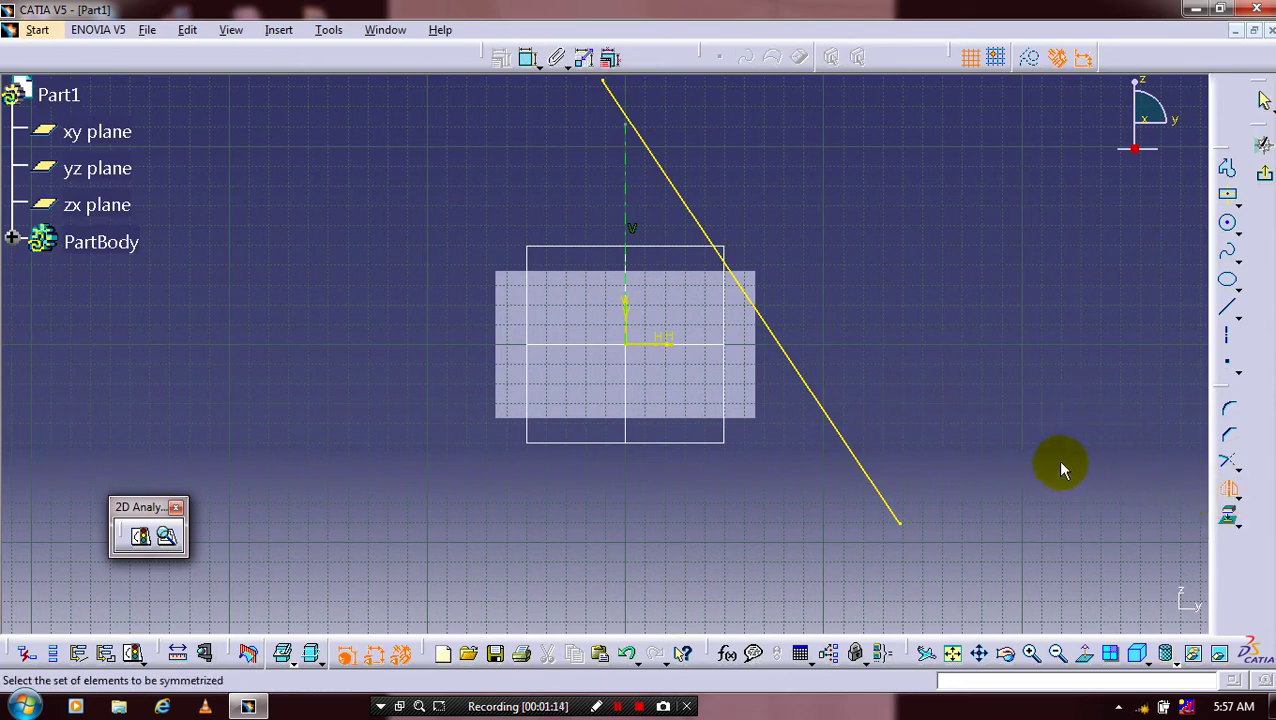
pyautogui.click(845, 437)
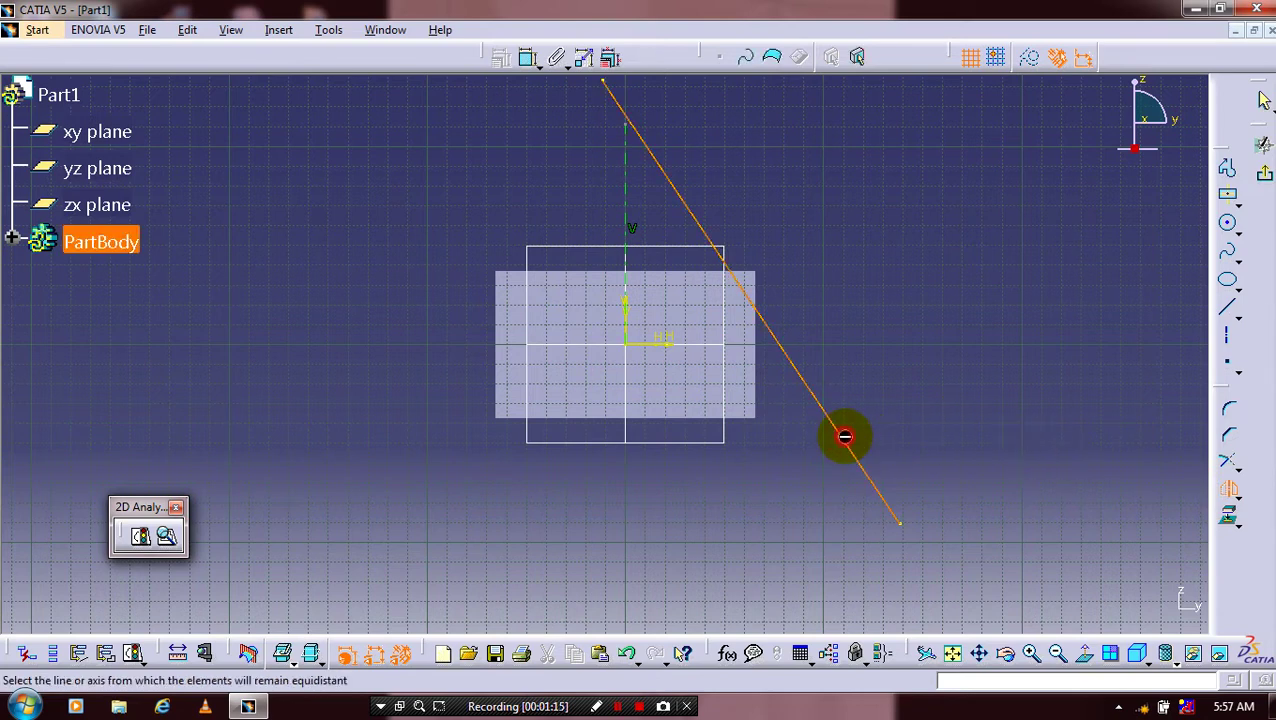
pyautogui.click(897, 362)
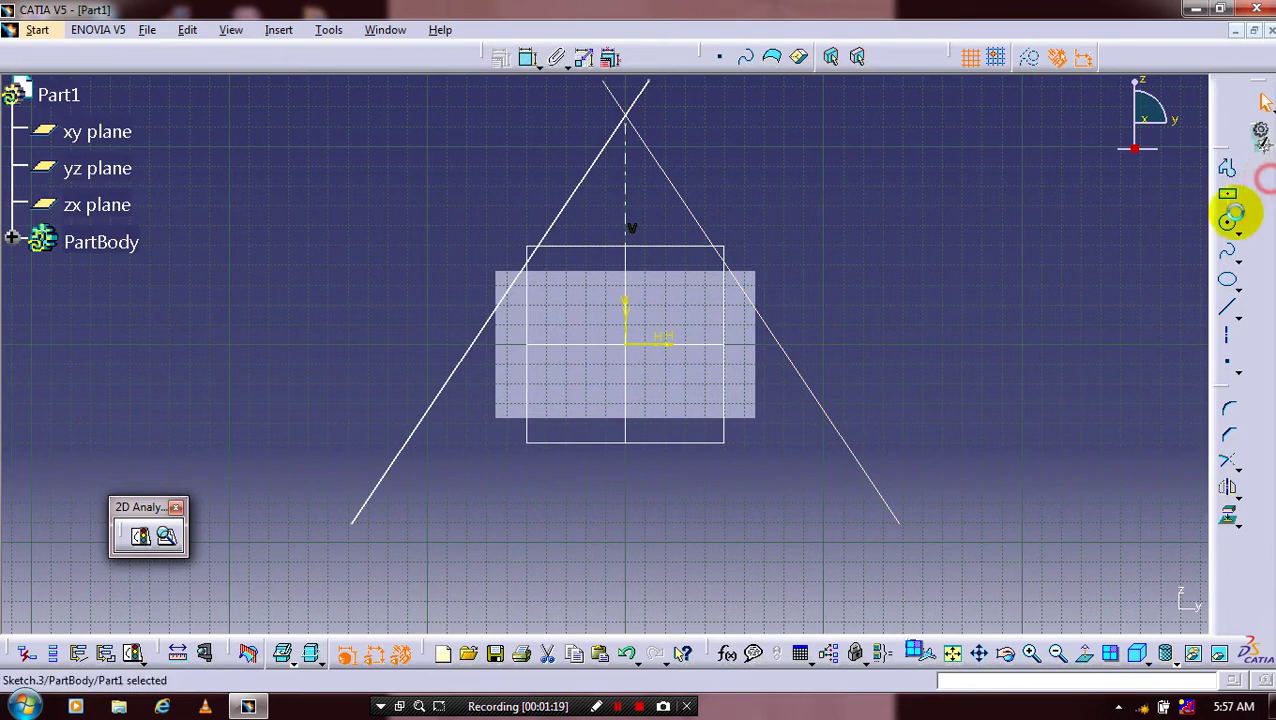
pyautogui.click(1230, 213)
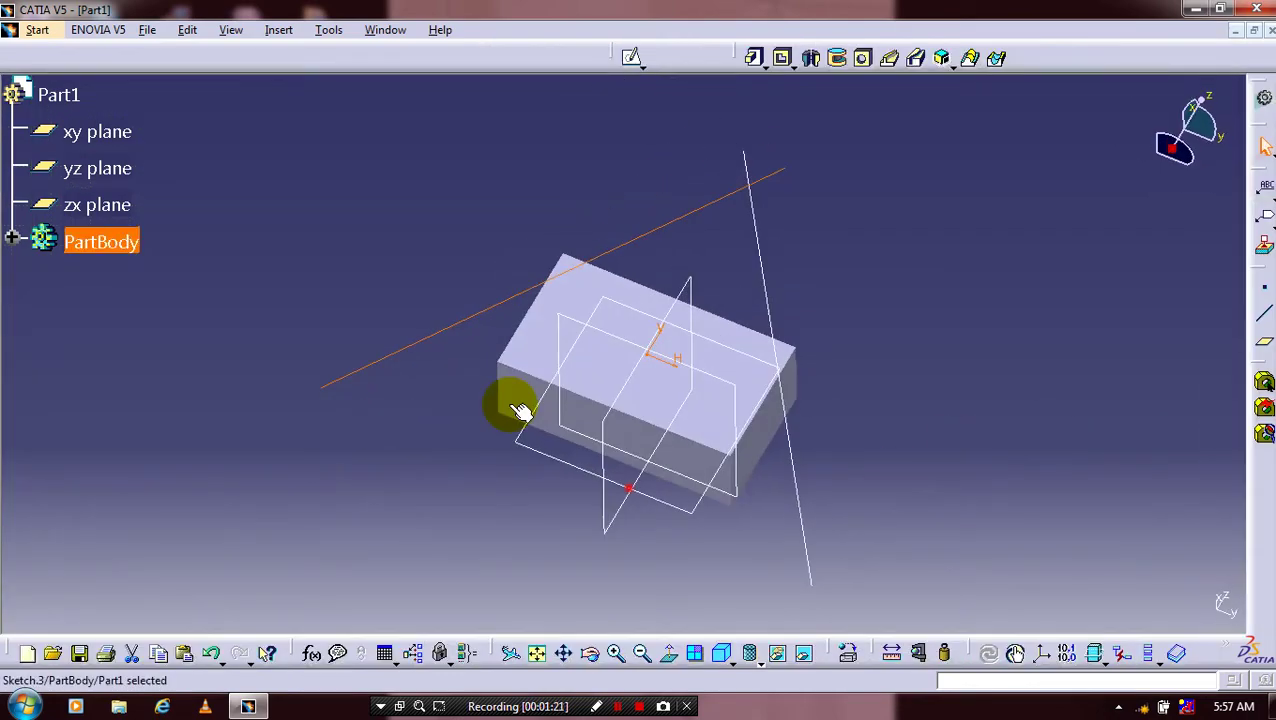
# Hide the xy, yz and zx reference planes via the specification tree.
pyautogui.click(100, 205)
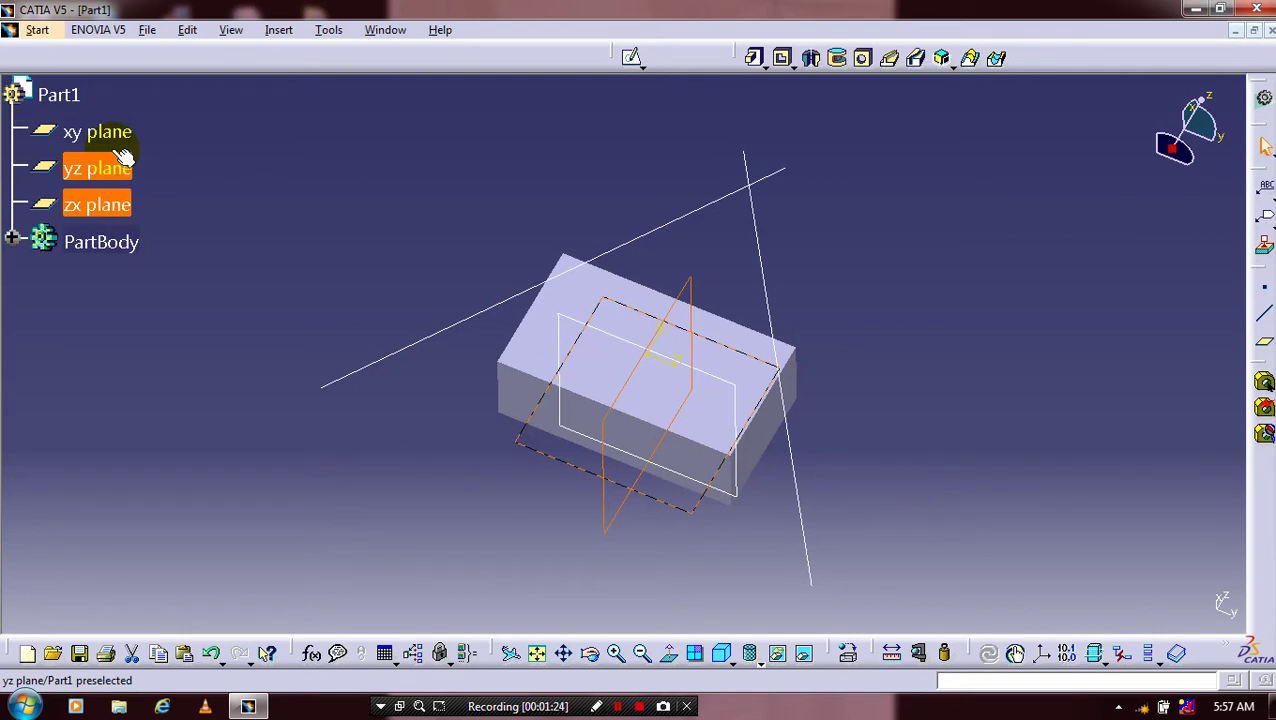
pyautogui.keyDown('ctrl'); pyautogui.click(100, 133); pyautogui.keyUp('ctrl')
pyautogui.rightClick(102, 150)
pyautogui.click(160, 208)
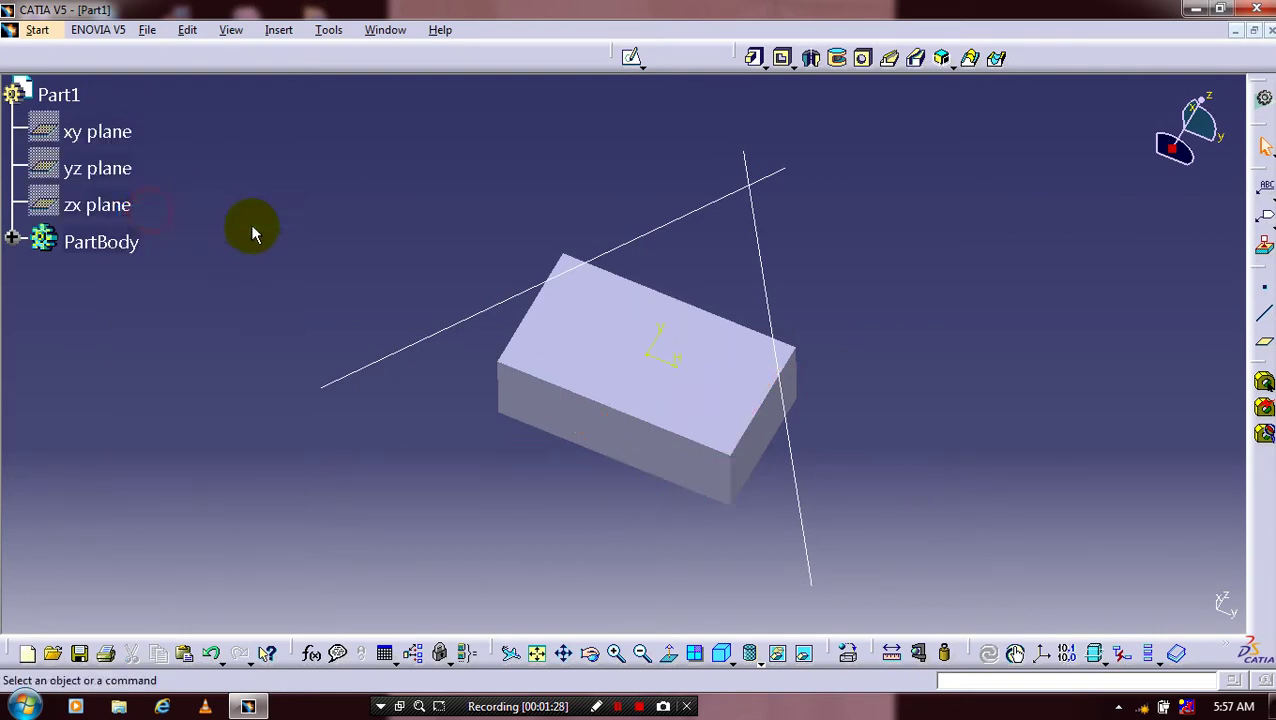
pyautogui.moveTo(498, 437)
pyautogui.mouseDown(button='middle')
pyautogui.moveTo(675, 487)
pyautogui.moveTo(692, 427)
pyautogui.moveTo(681, 474)
pyautogui.moveTo(1062, 425)
pyautogui.mouseUp(button='middle')
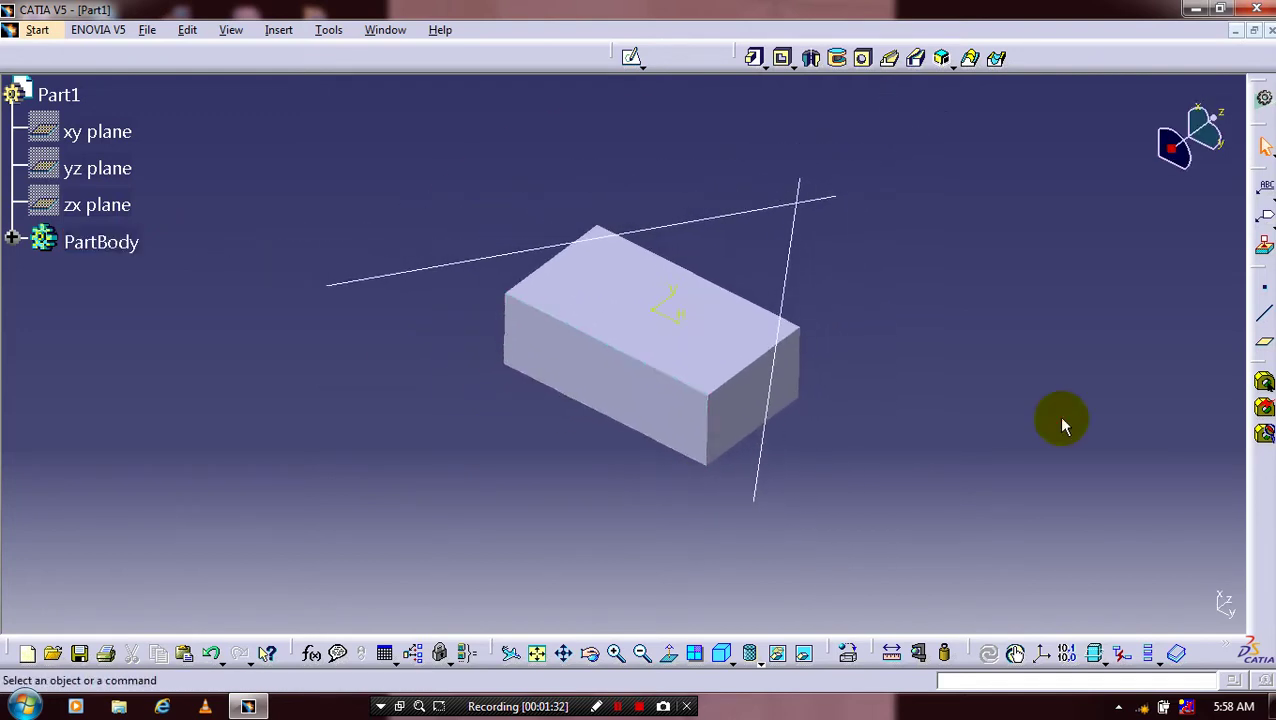
# Create a plane normal to the Sketch.2 line at its lower end point.
pyautogui.click(1094, 189)
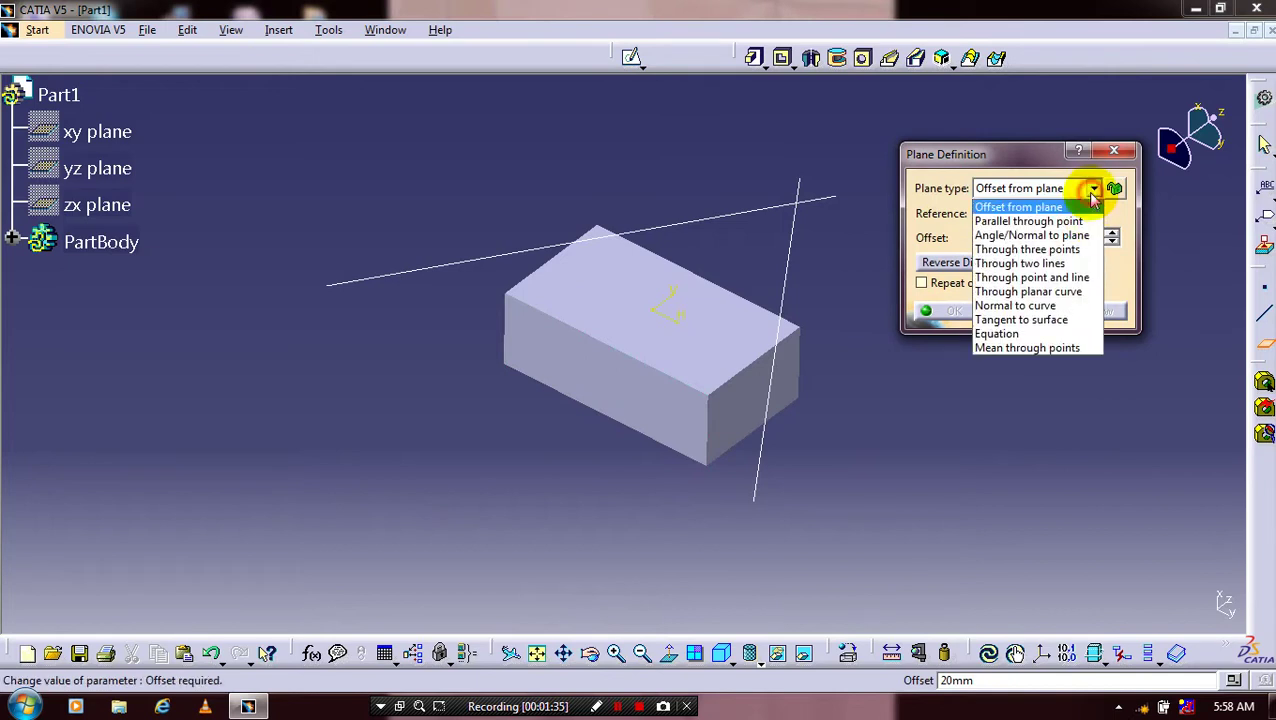
pyautogui.click(1074, 307)
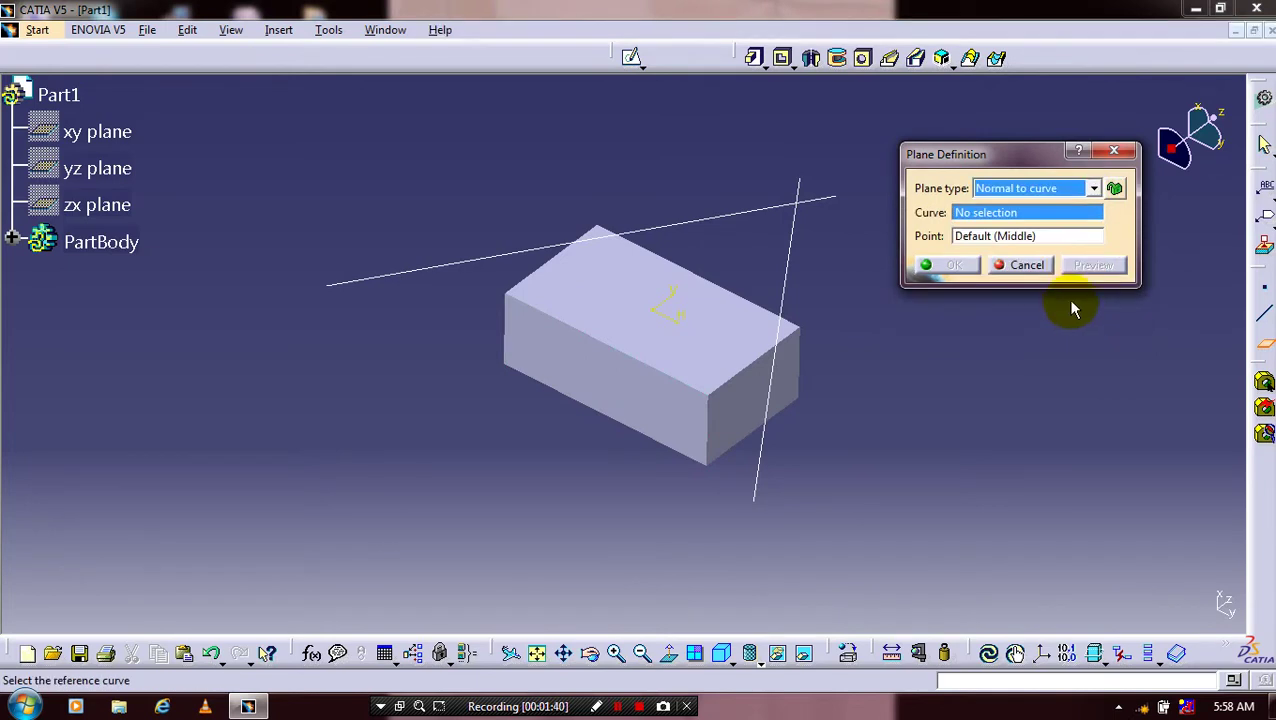
pyautogui.click(785, 298)
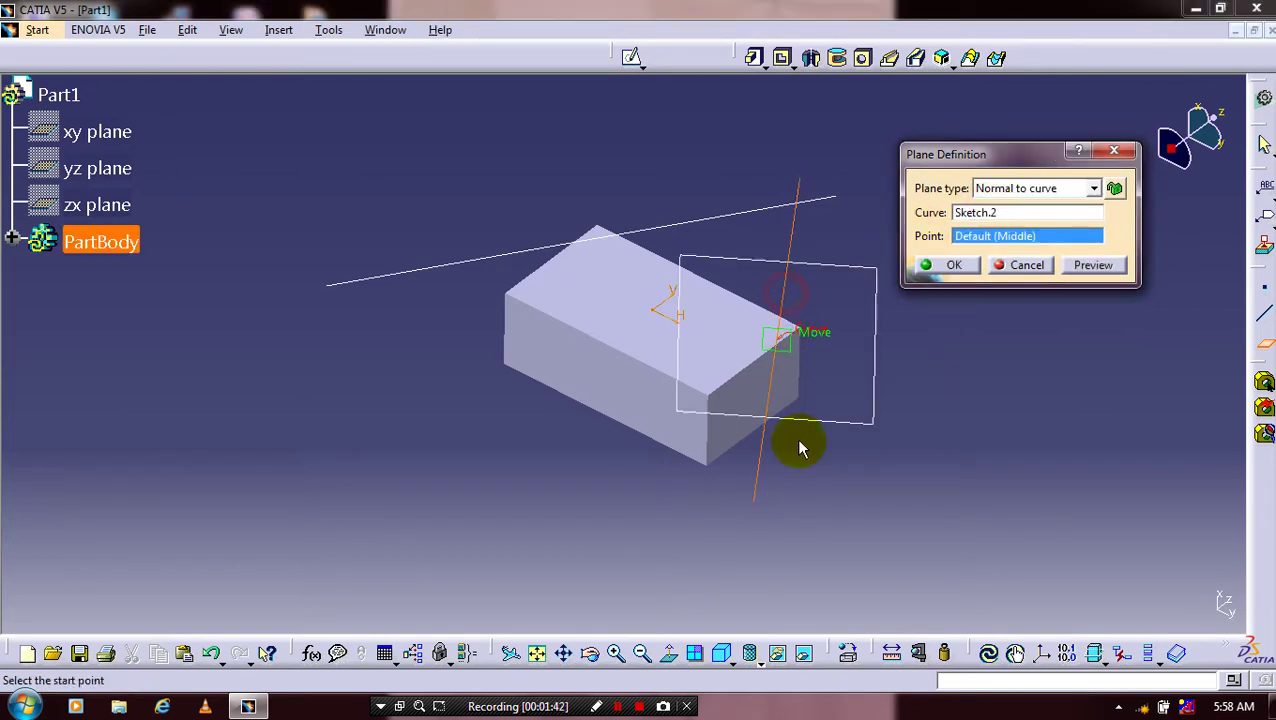
pyautogui.click(763, 505)
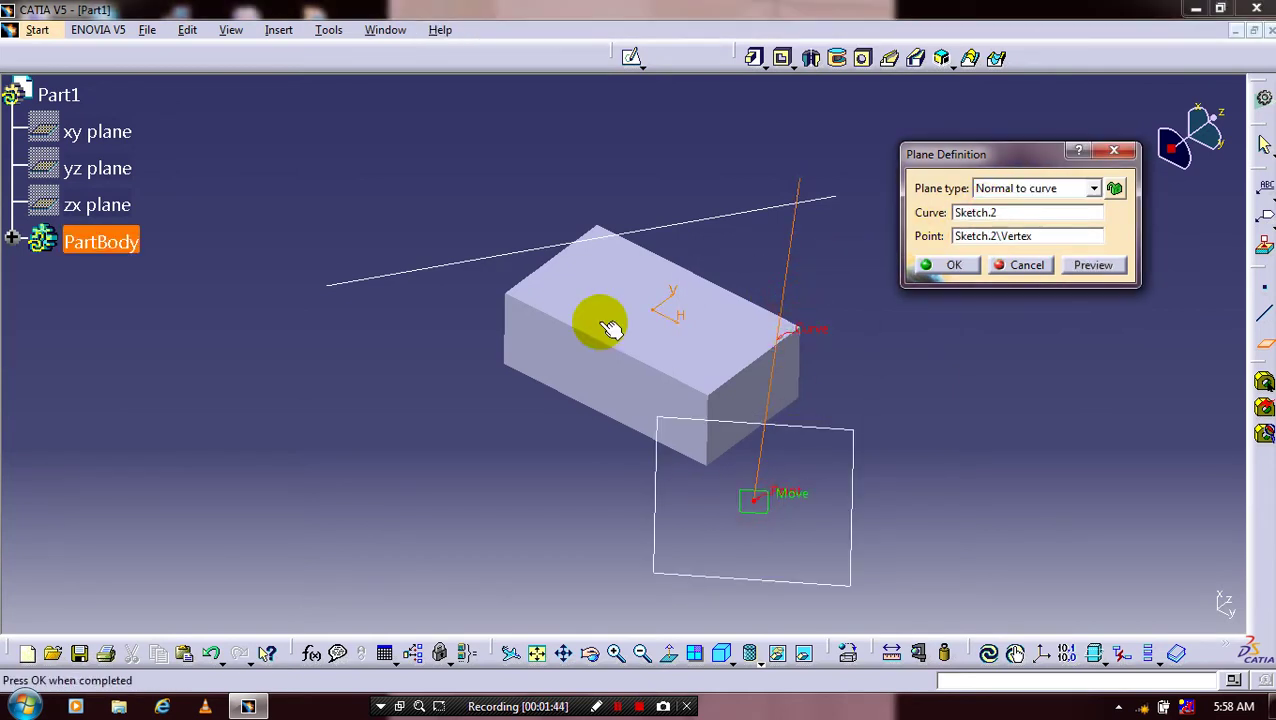
pyautogui.press('Return')
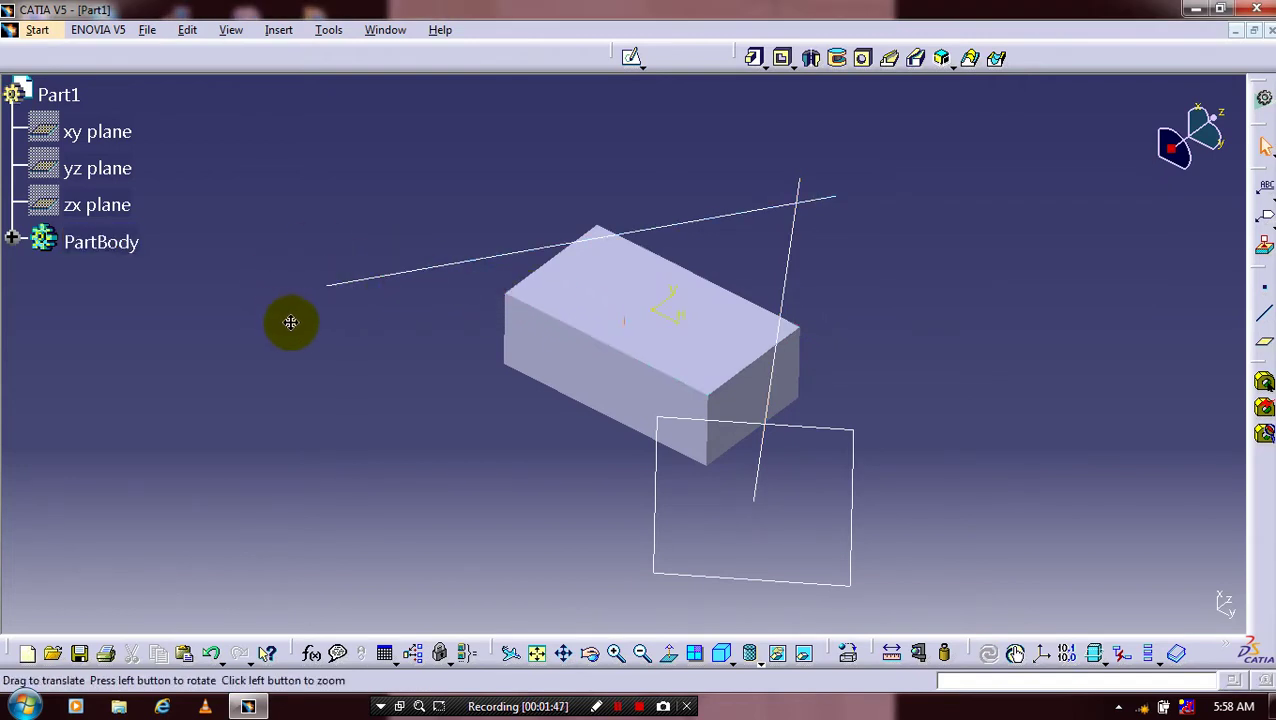
pyautogui.moveTo(290, 322); pyautogui.dragTo(348, 339, button='middle')
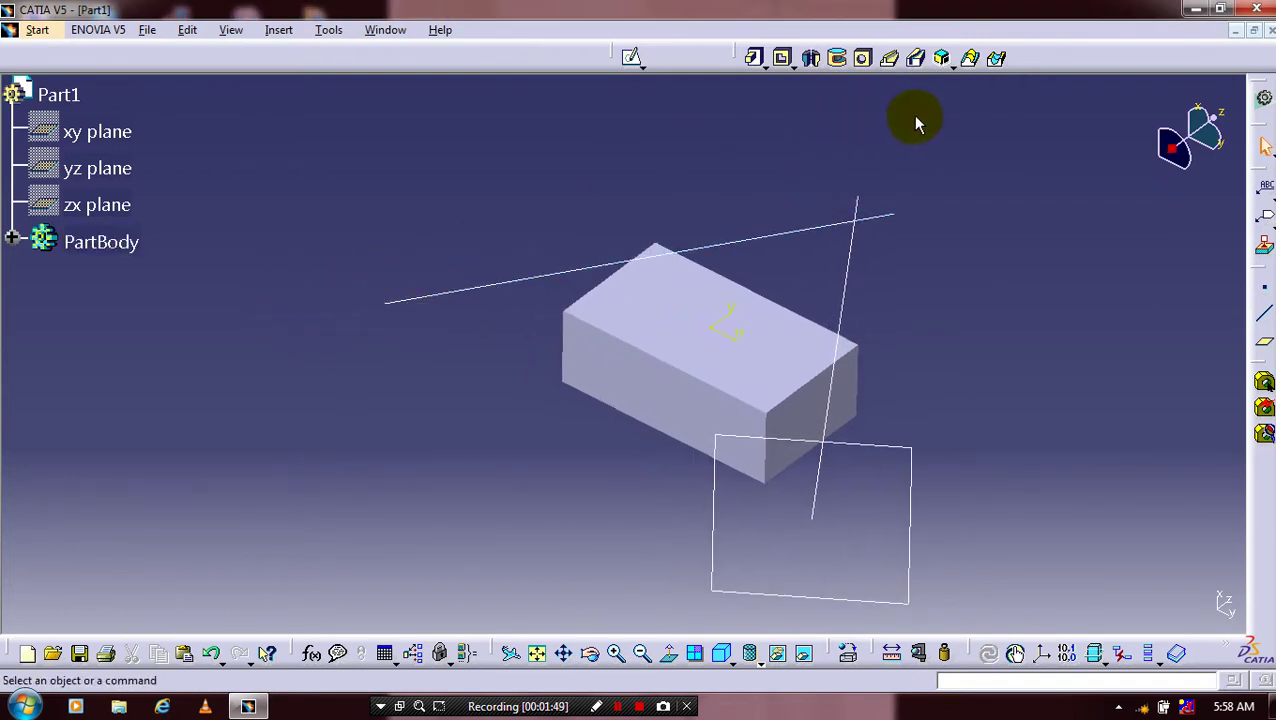
# Create a second plane normal to the Sketch.3 line at its left end point.
pyautogui.click(1263, 342)
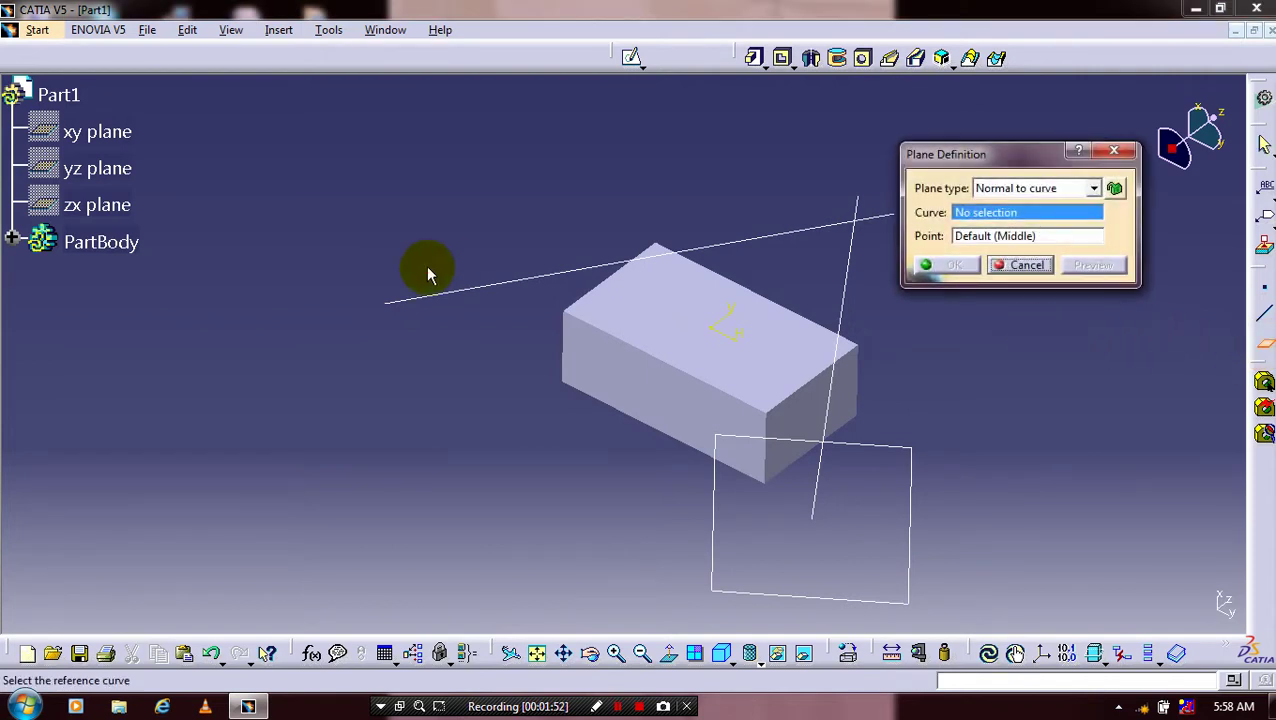
pyautogui.click(375, 300)
pyautogui.click(386, 303)
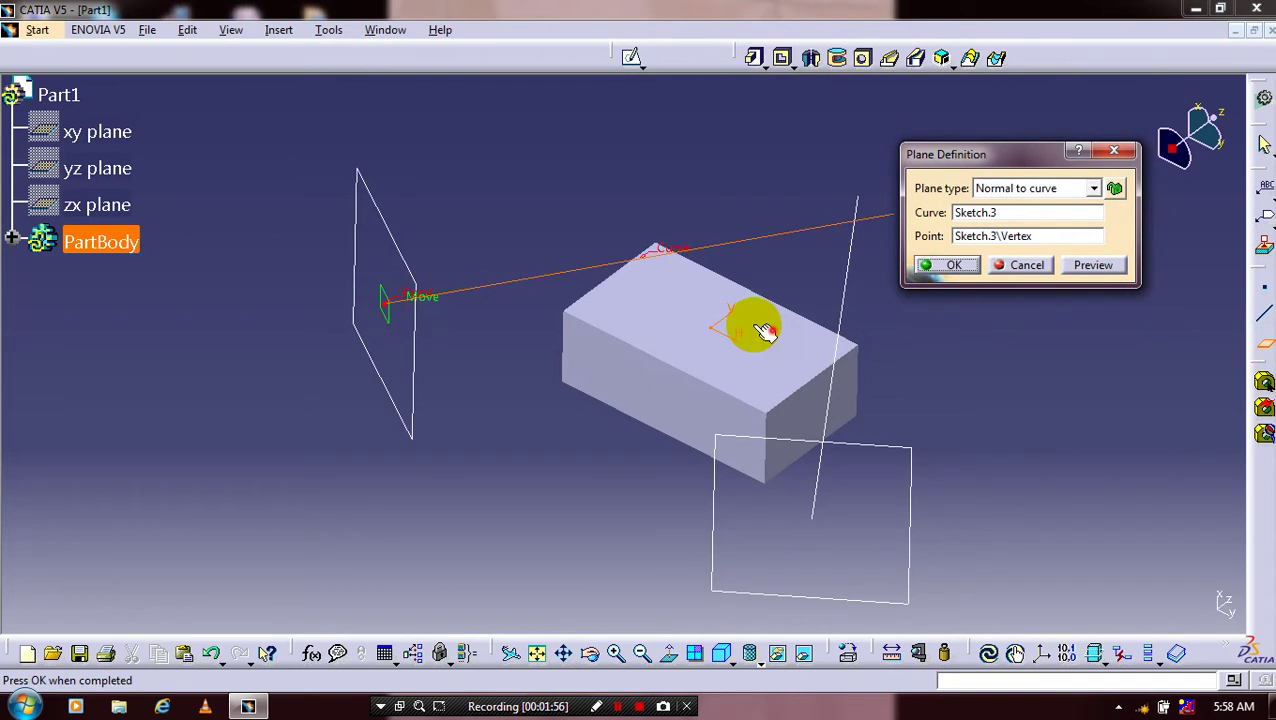
pyautogui.press('Return')
pyautogui.moveTo(462, 341); pyautogui.dragTo(378, 285, button='middle')
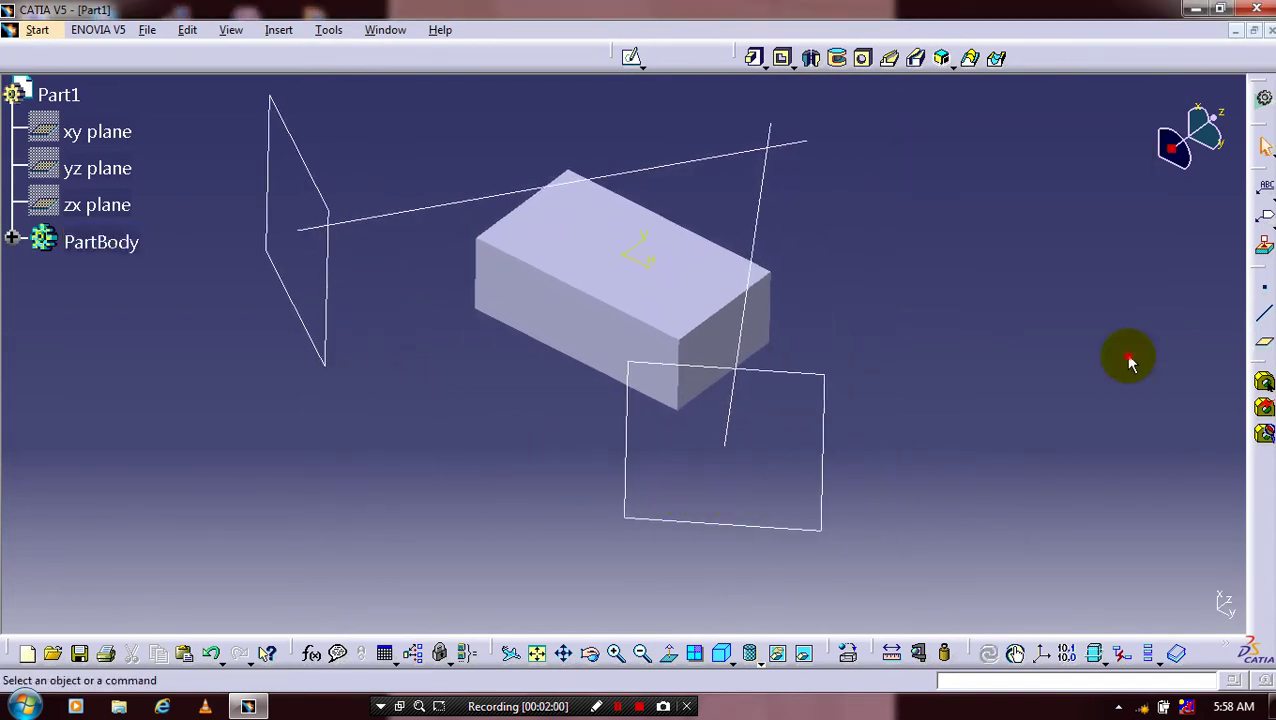
pyautogui.click(1128, 360)
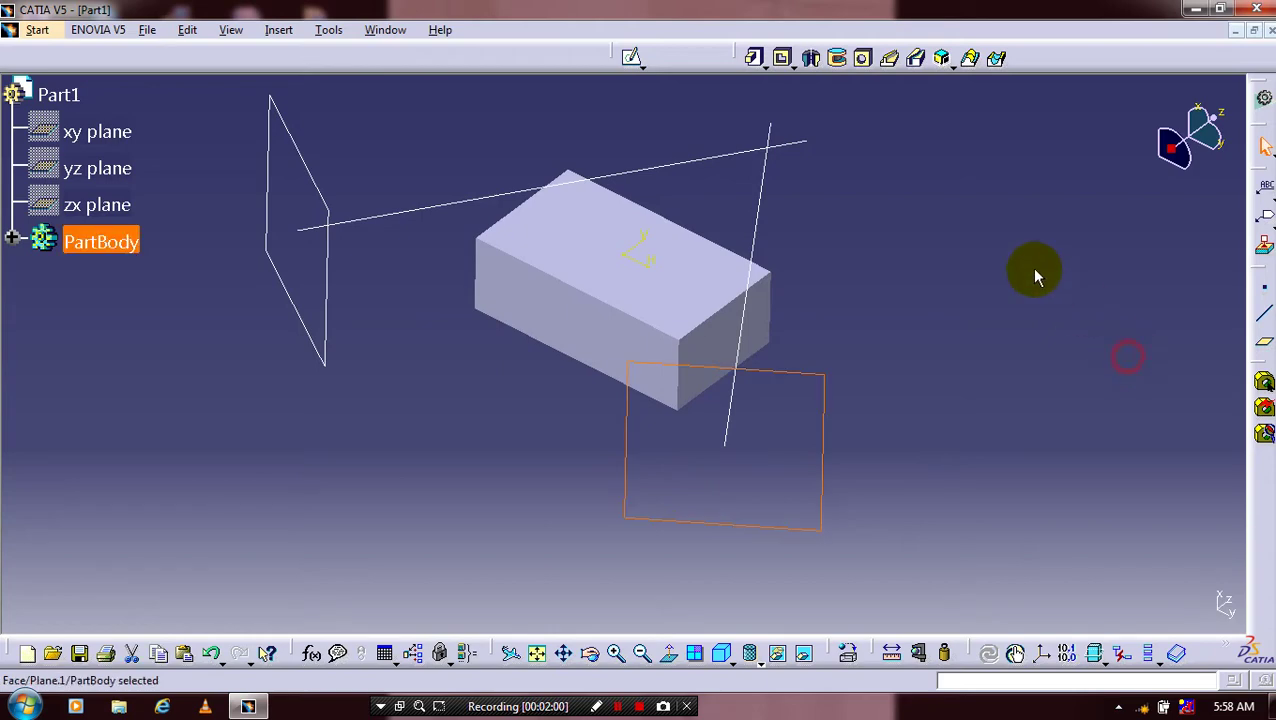
# Sketch a circle on the lower plane and dimension it to 8 mm diameter.
pyautogui.click(629, 57)
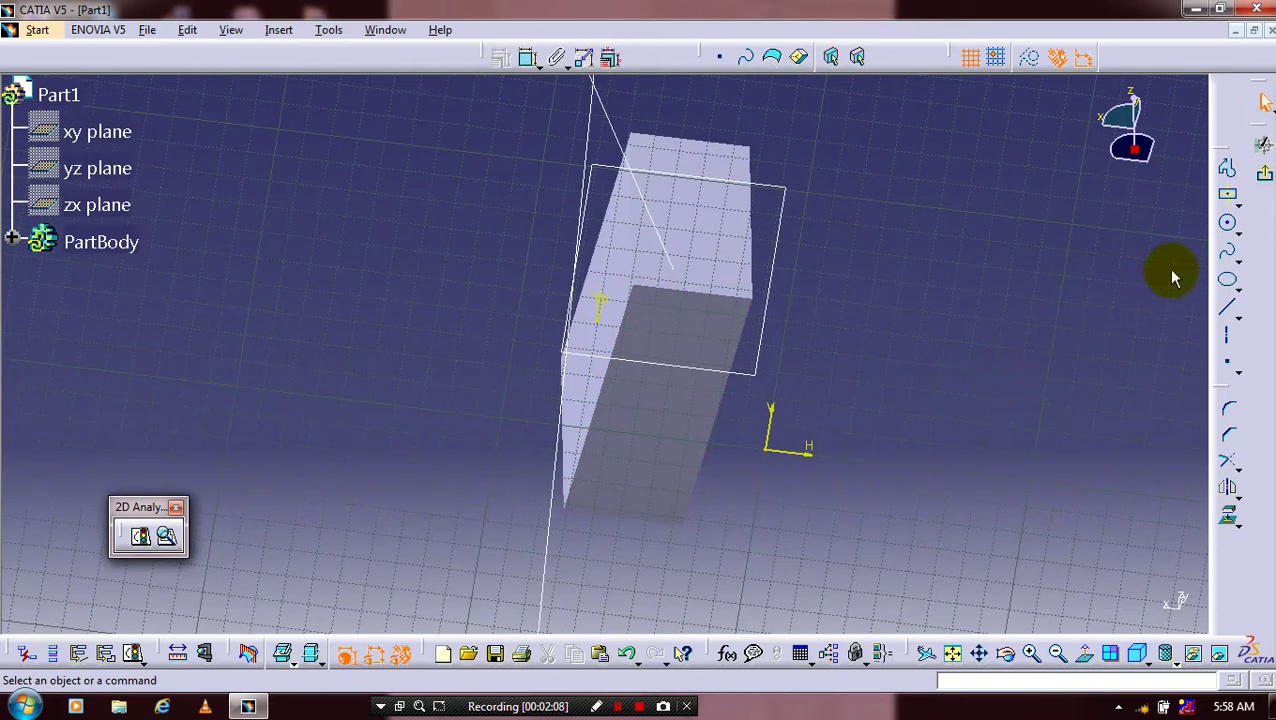
pyautogui.click(1228, 222)
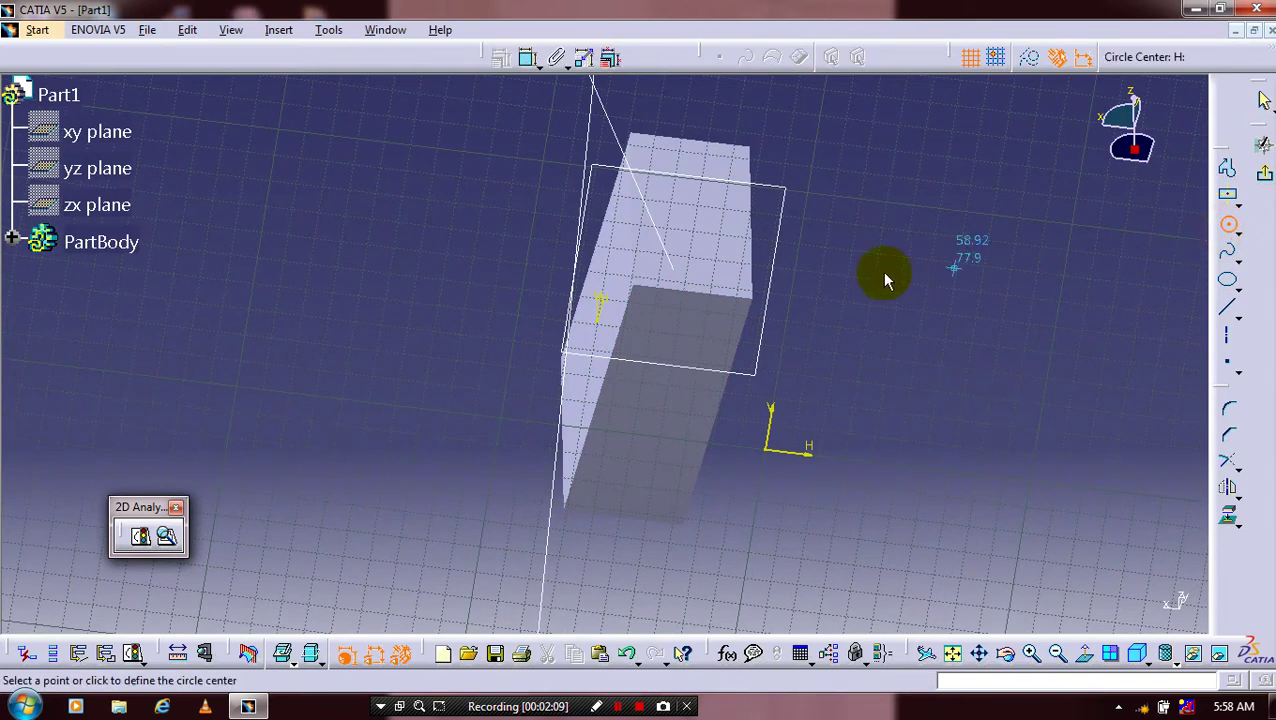
pyautogui.click(676, 271)
pyautogui.click(700, 284)
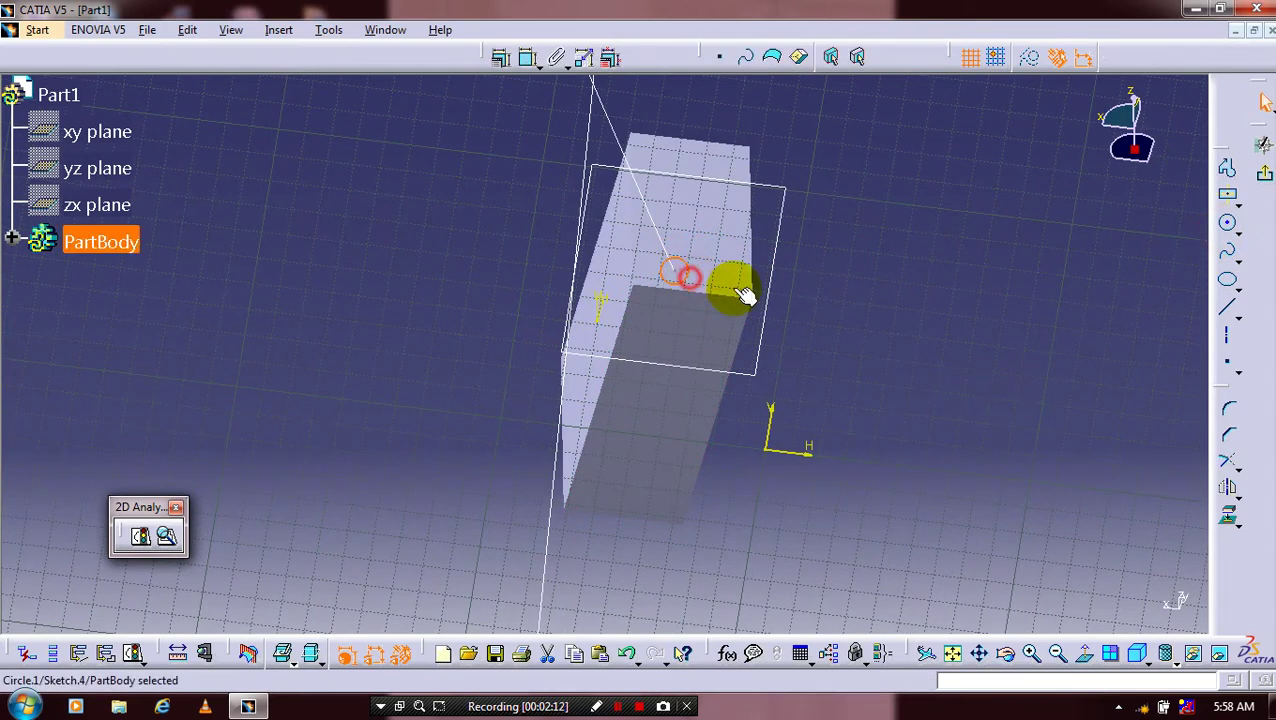
pyautogui.click(528, 60)
pyautogui.click(675, 259)
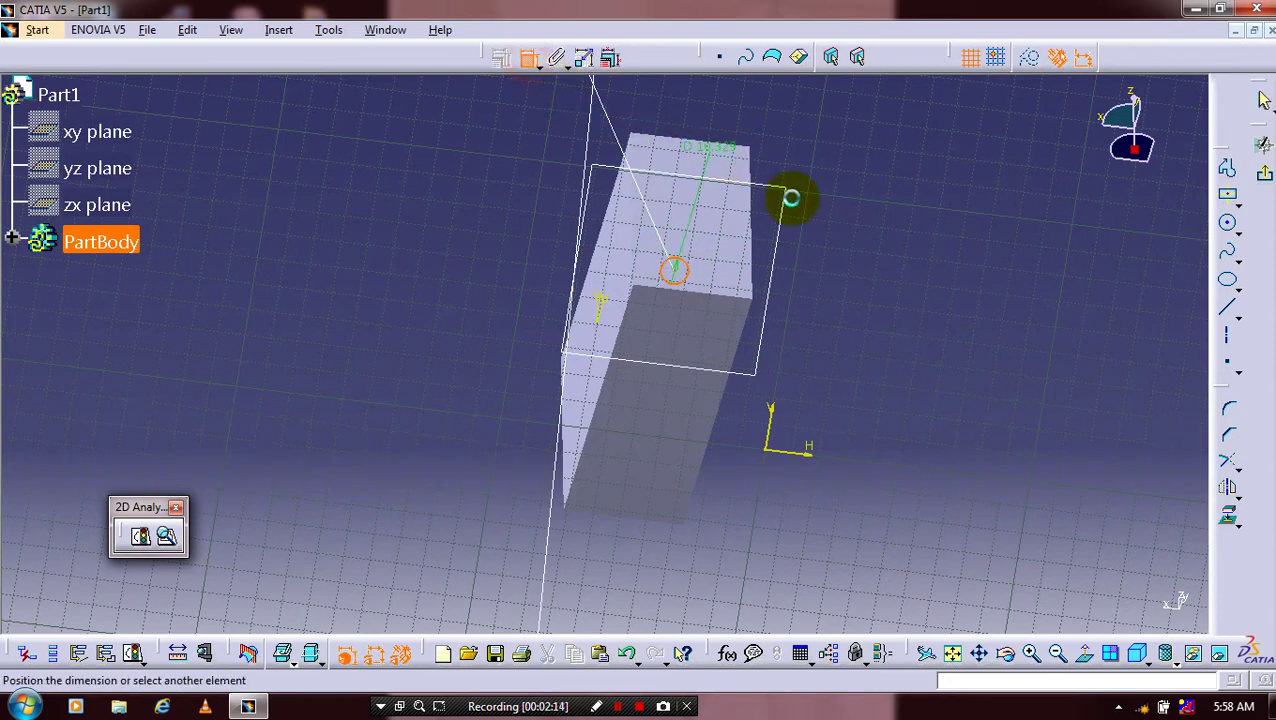
pyautogui.rightClick(895, 197)
pyautogui.doubleClick(895, 197)
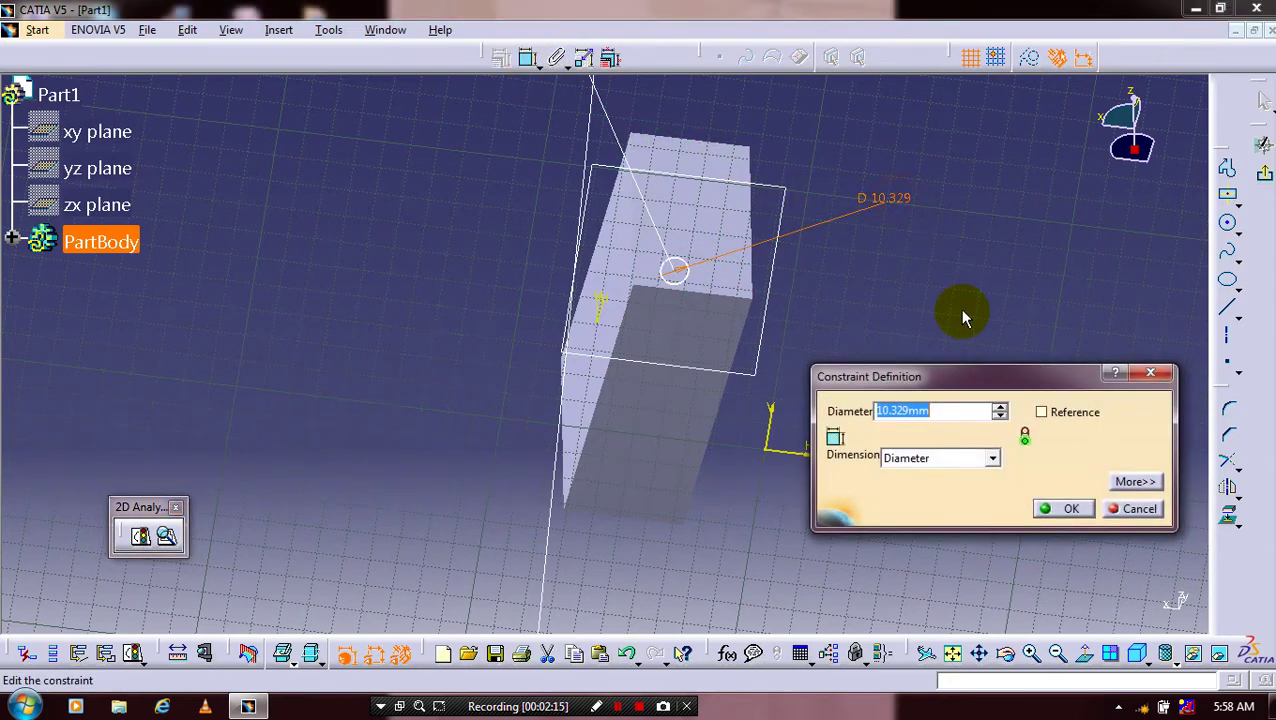
pyautogui.write('8')
pyautogui.press('Return')
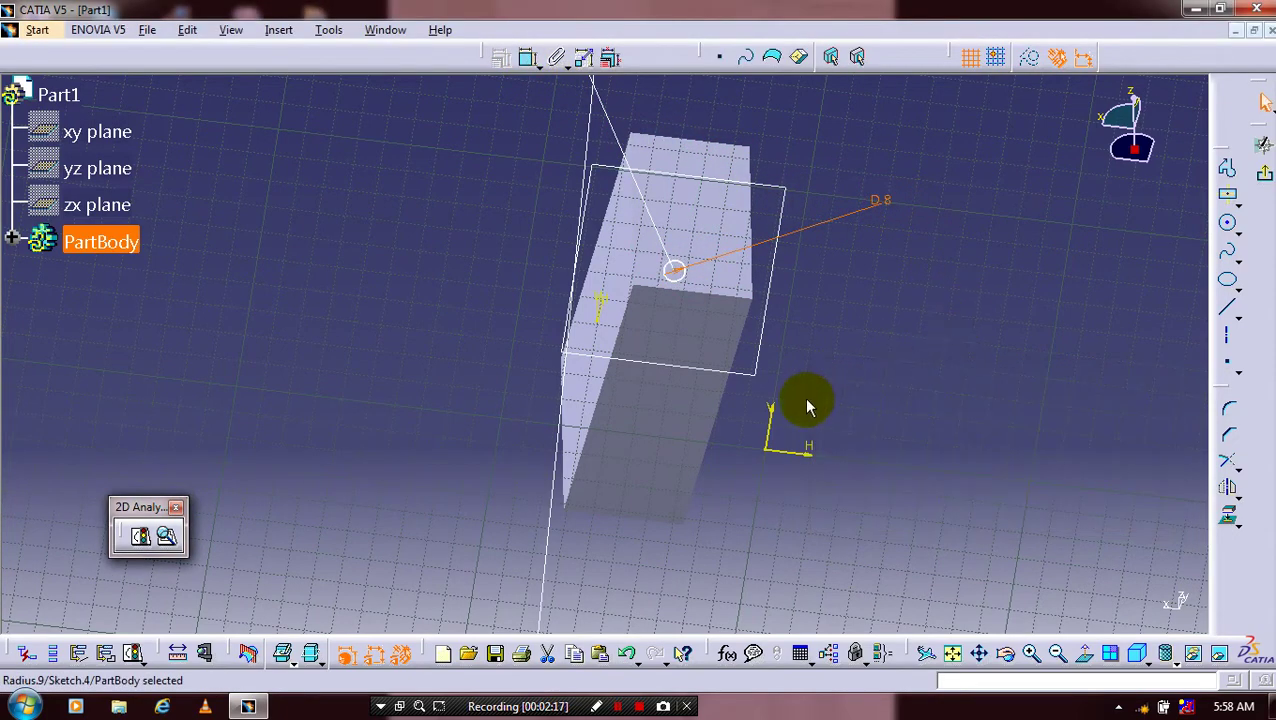
# Constrain the circle's centre coincident with the slanted line's end and exit the sketch.
pyautogui.moveTo(849, 407); pyautogui.dragTo(872, 243, button='middle')
pyautogui.click(869, 238)
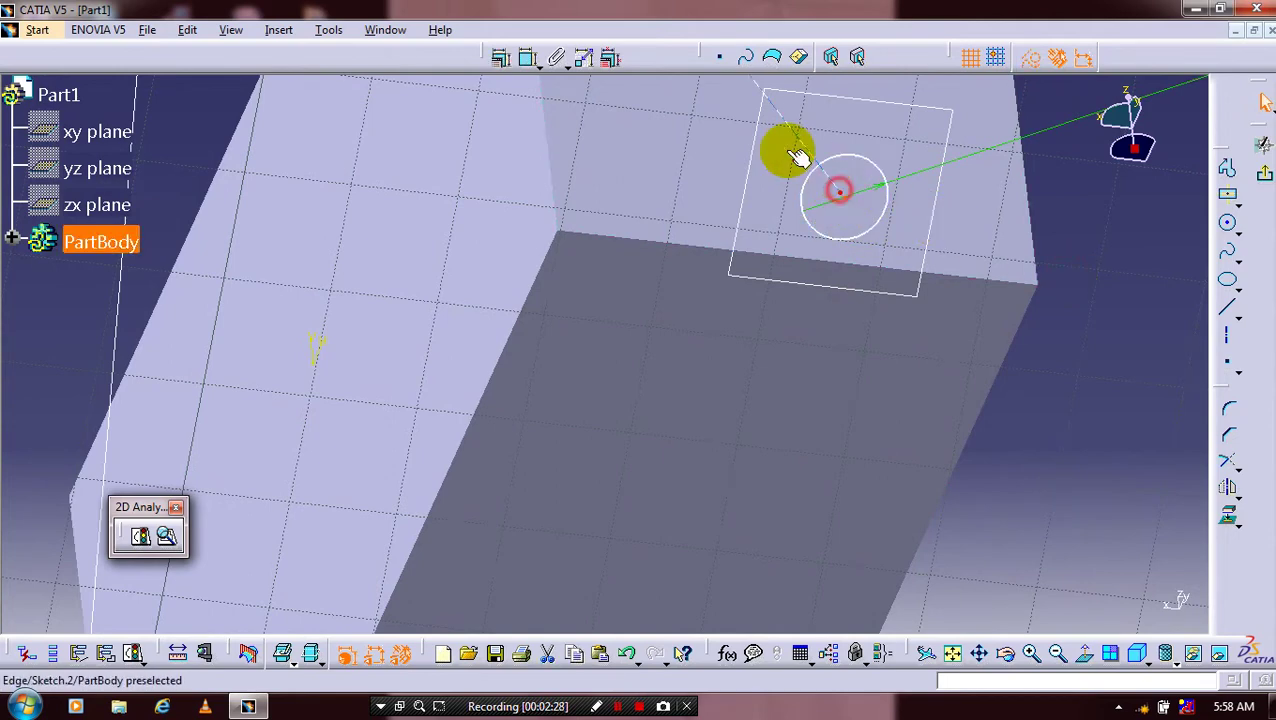
pyautogui.click(501, 57)
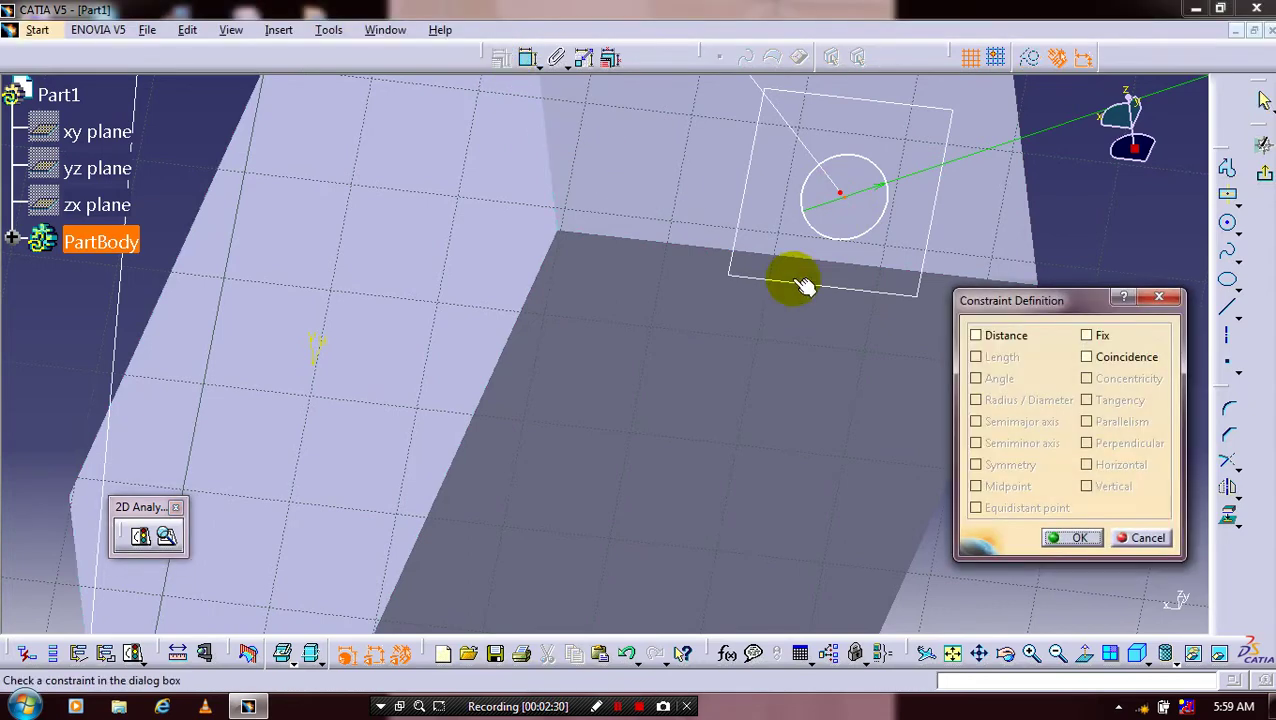
pyautogui.click(1085, 358)
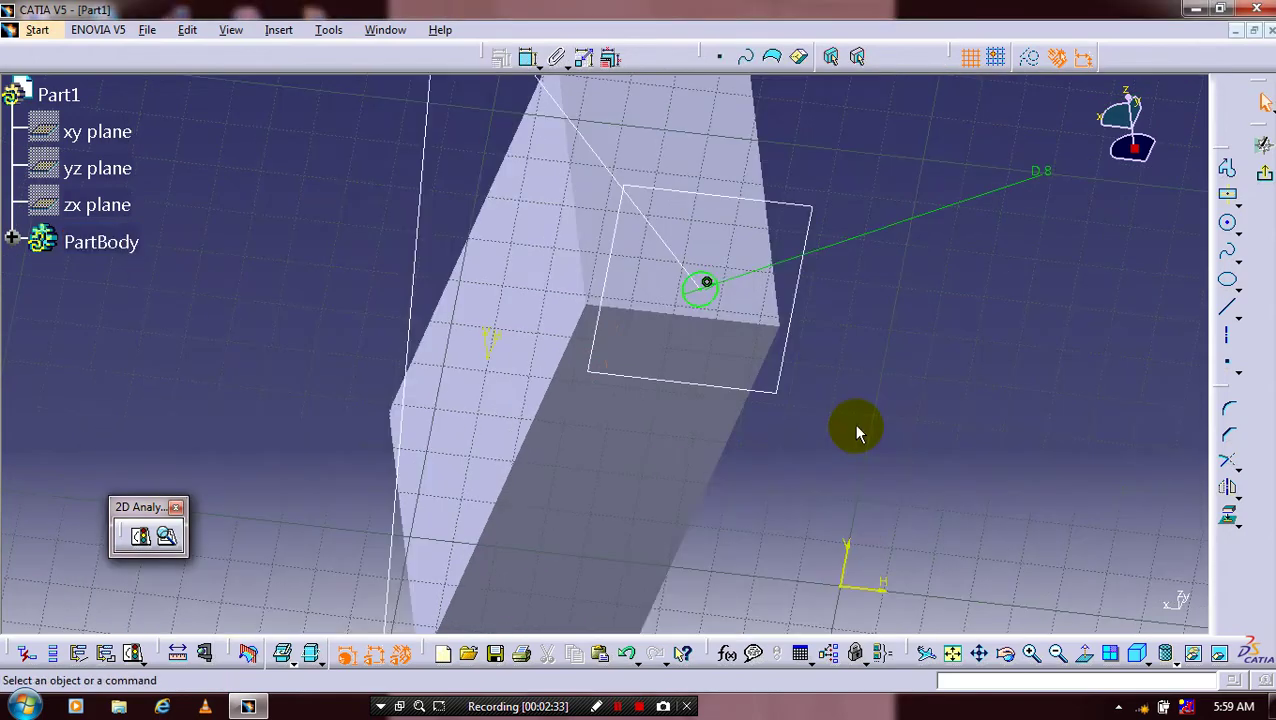
pyautogui.moveTo(849, 427)
pyautogui.mouseDown(button='middle')
pyautogui.moveTo(860, 515)
pyautogui.moveTo(914, 375)
pyautogui.moveTo(866, 440)
pyautogui.mouseUp(button='middle')
pyautogui.click(1238, 190)
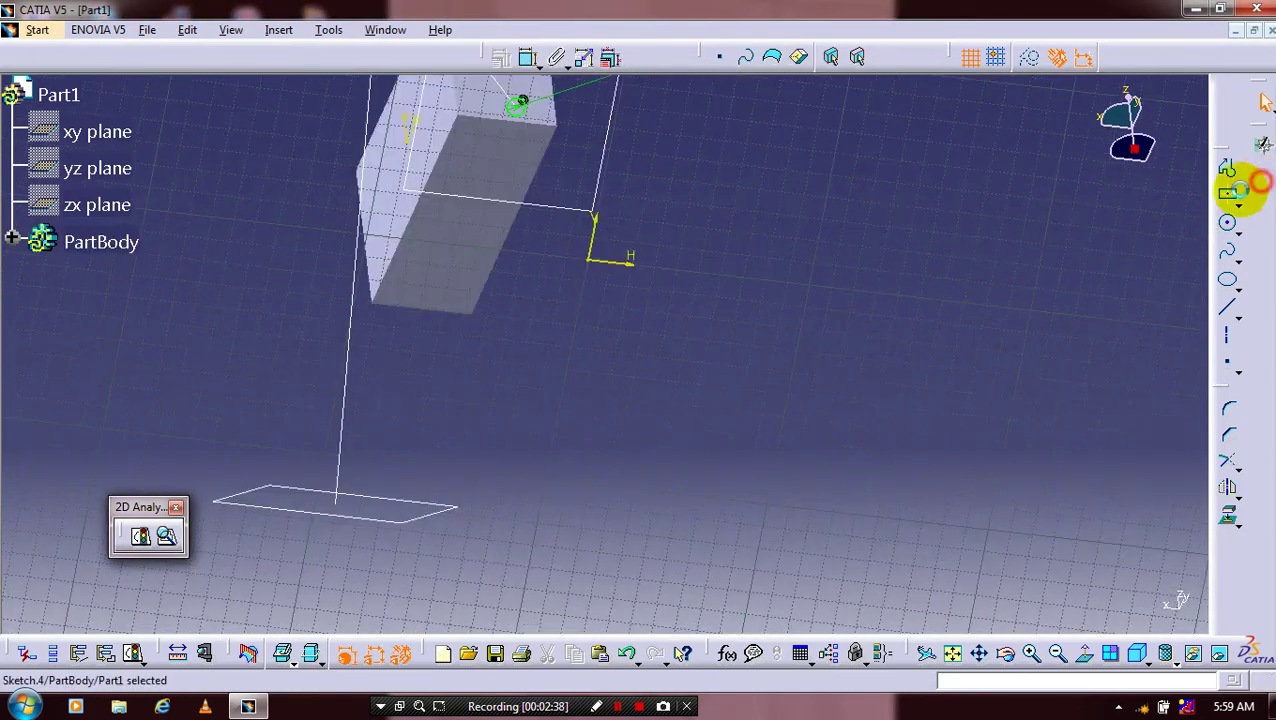
pyautogui.click(1005, 363)
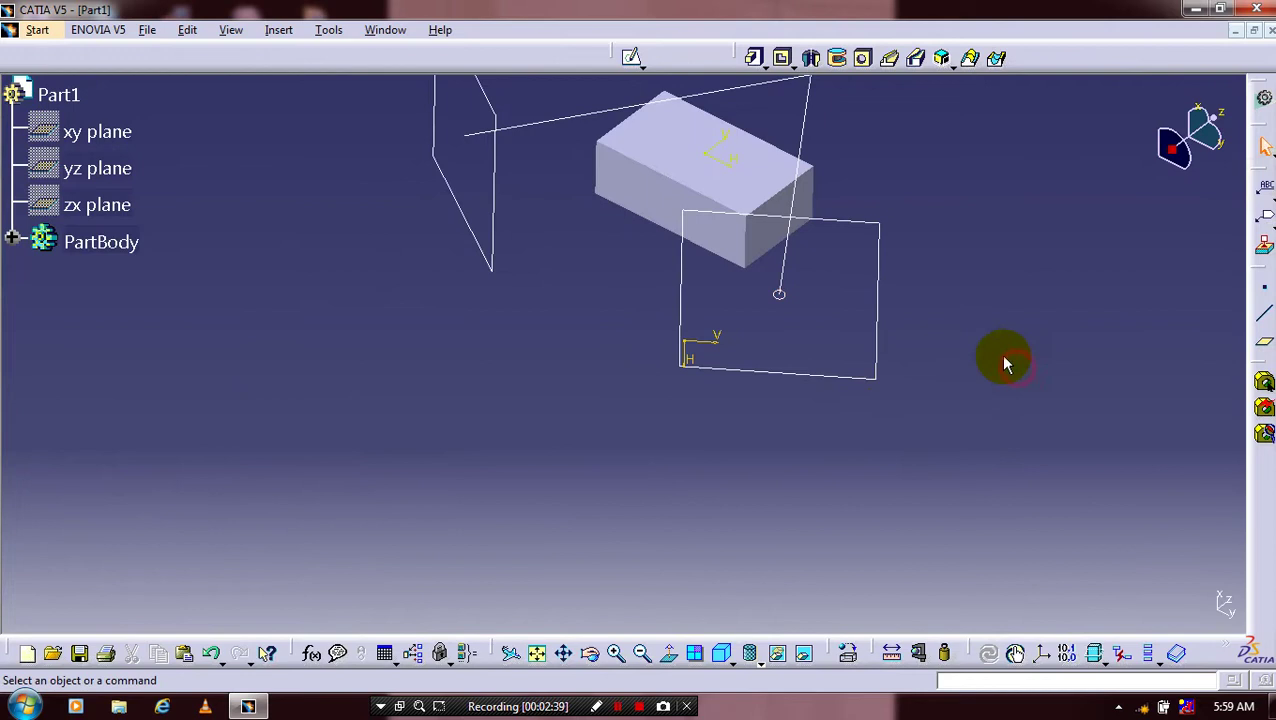
# Hide the lower plane and open a new sketch on the second normal plane.
pyautogui.rightClick(889, 310)
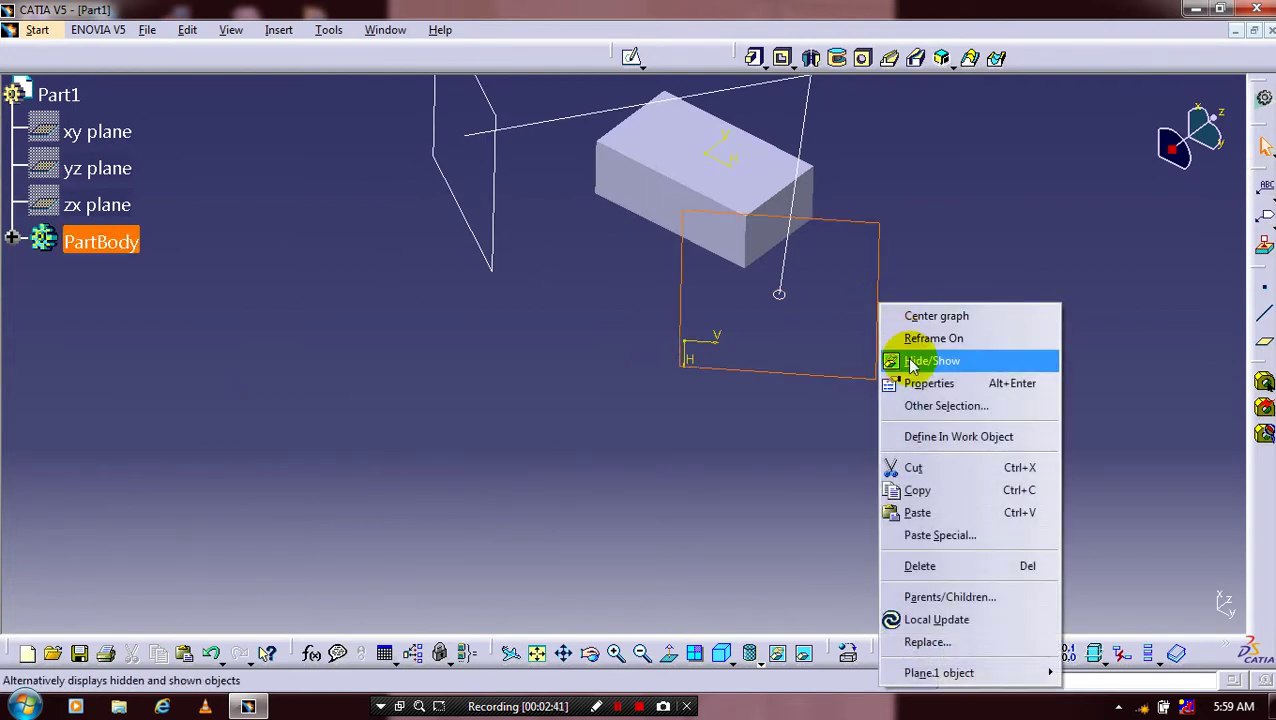
pyautogui.click(885, 360)
pyautogui.moveTo(638, 353)
pyautogui.mouseDown(button='middle')
pyautogui.moveTo(695, 391)
pyautogui.moveTo(720, 362)
pyautogui.moveTo(846, 476)
pyautogui.mouseUp(button='middle')
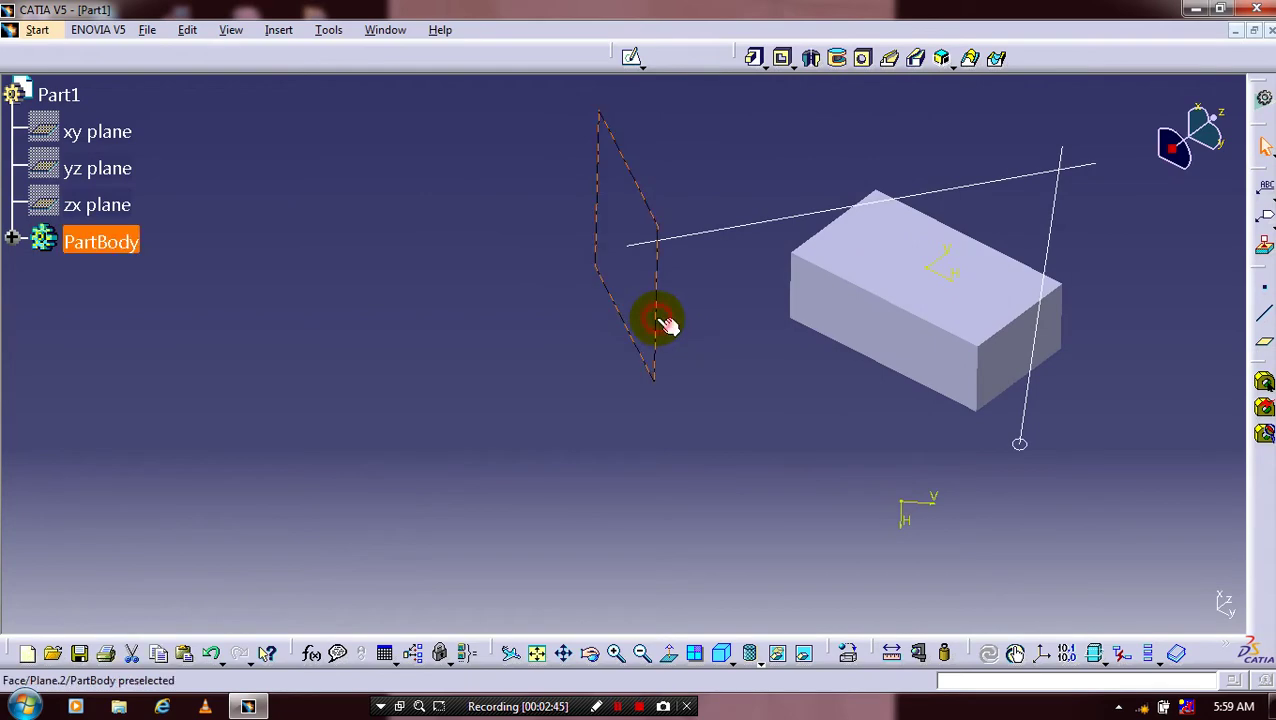
pyautogui.moveTo(739, 322); pyautogui.dragTo(688, 399, button='middle')
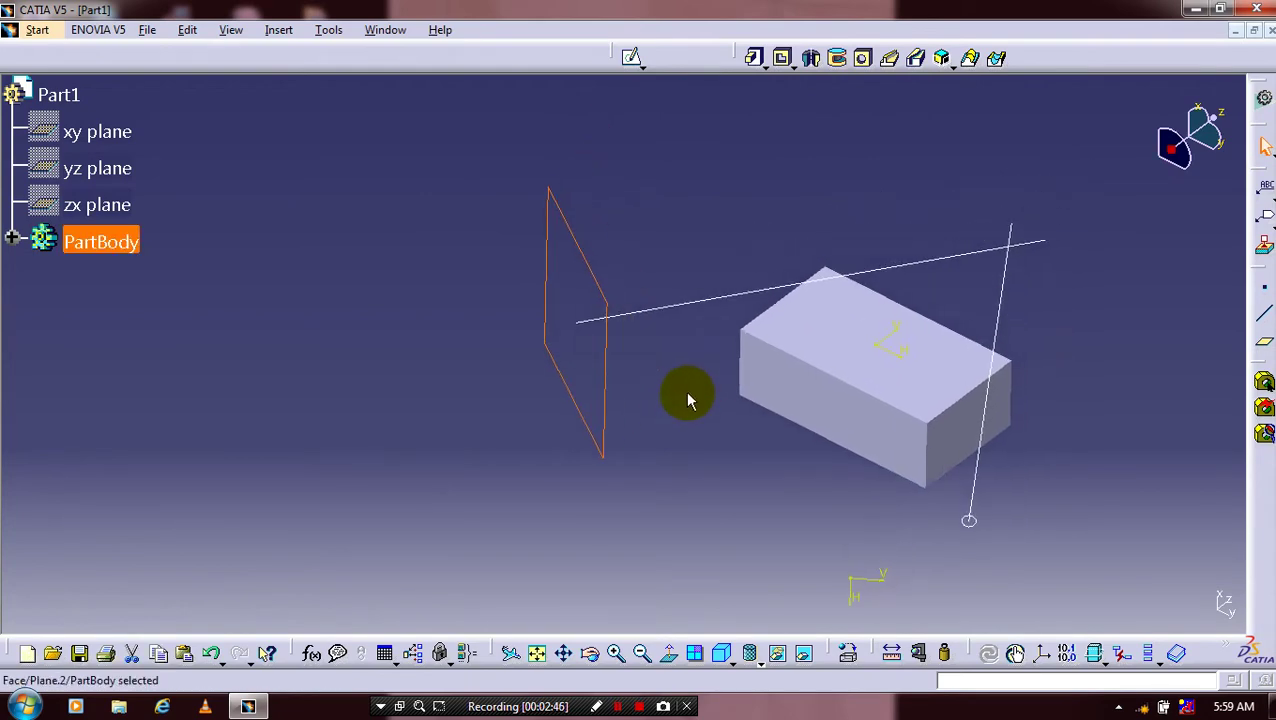
pyautogui.click(629, 57)
pyautogui.moveTo(648, 245)
pyautogui.mouseDown(button='middle')
pyautogui.moveTo(706, 239)
pyautogui.moveTo(612, 262)
pyautogui.moveTo(740, 233)
pyautogui.moveTo(962, 338)
pyautogui.moveTo(823, 302)
pyautogui.moveTo(692, 318)
pyautogui.moveTo(646, 236)
pyautogui.moveTo(655, 308)
pyautogui.moveTo(1058, 315)
pyautogui.mouseUp(button='middle')
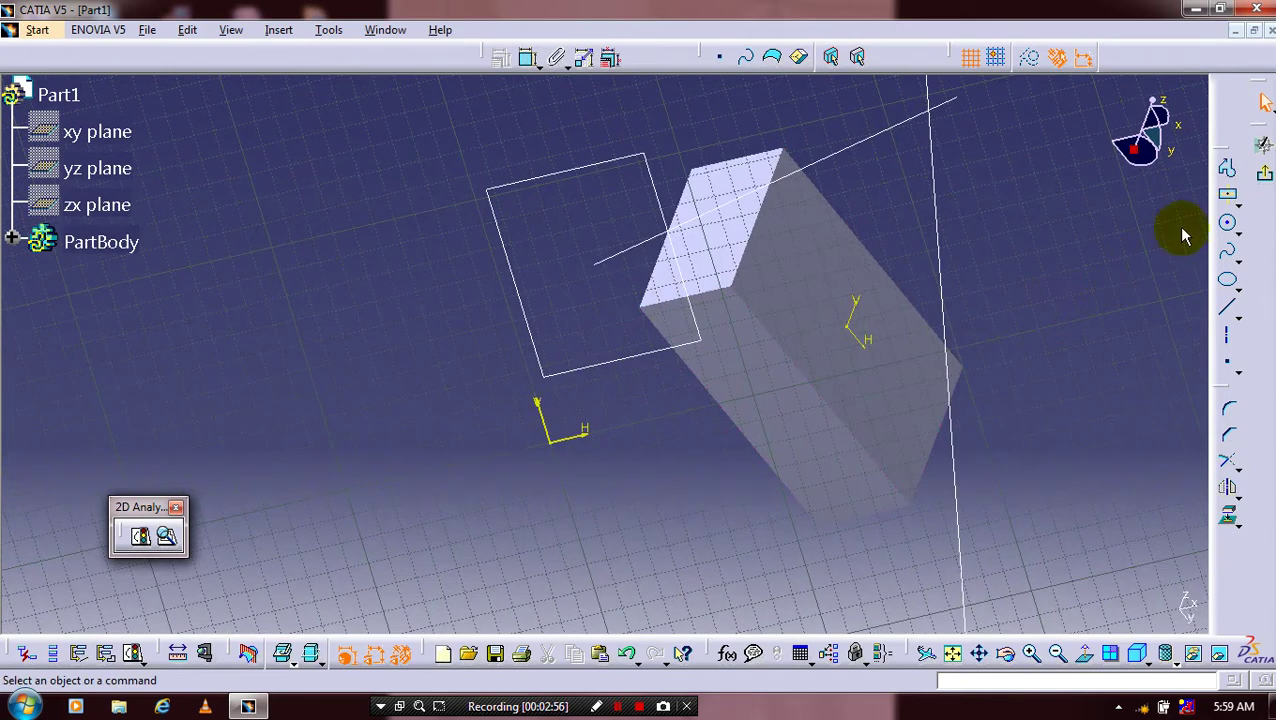
# Draw a circle and dimension its diameter to 8 mm.
pyautogui.click(1228, 224)
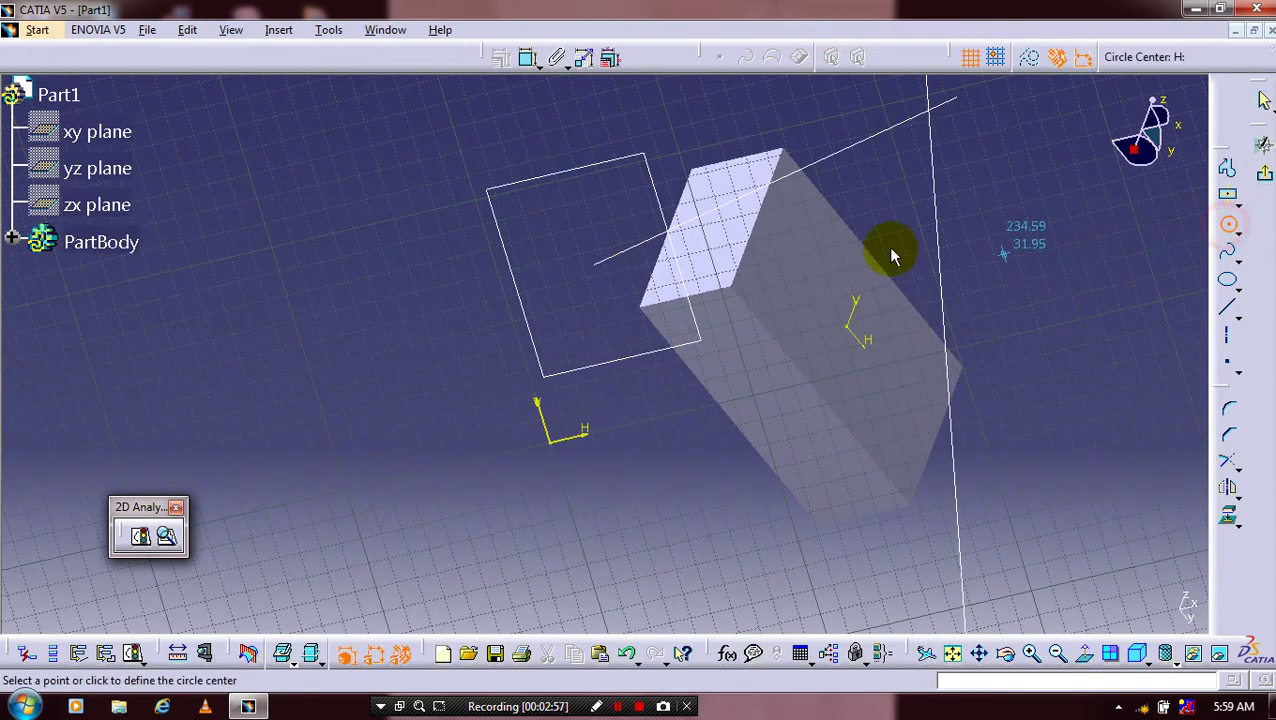
pyautogui.click(606, 284)
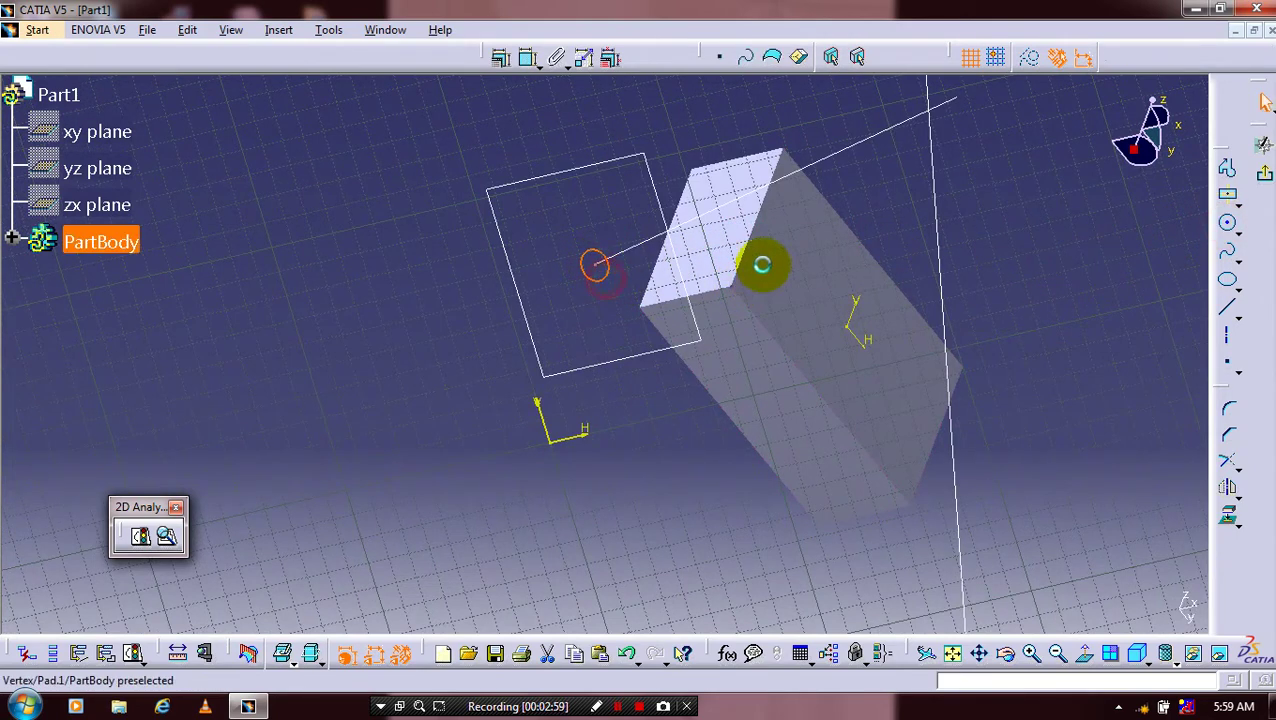
pyautogui.click(528, 57)
pyautogui.click(598, 252)
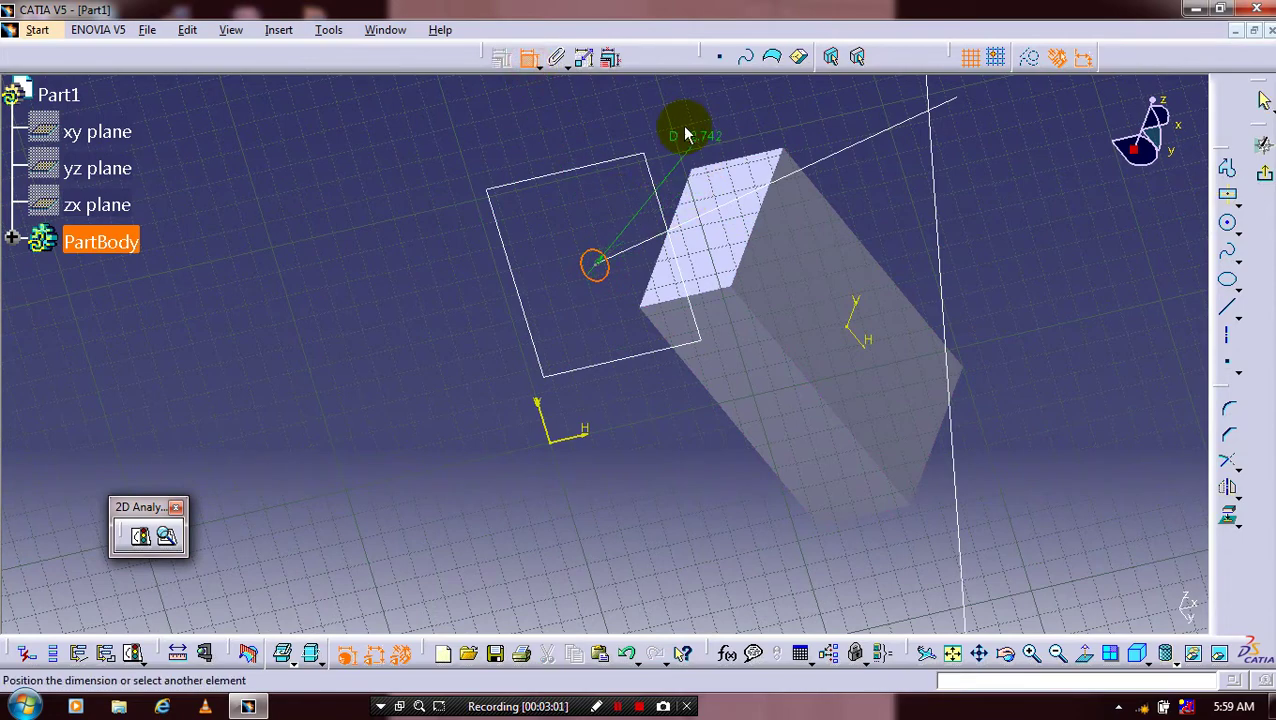
pyautogui.click(702, 139)
pyautogui.doubleClick(705, 140)
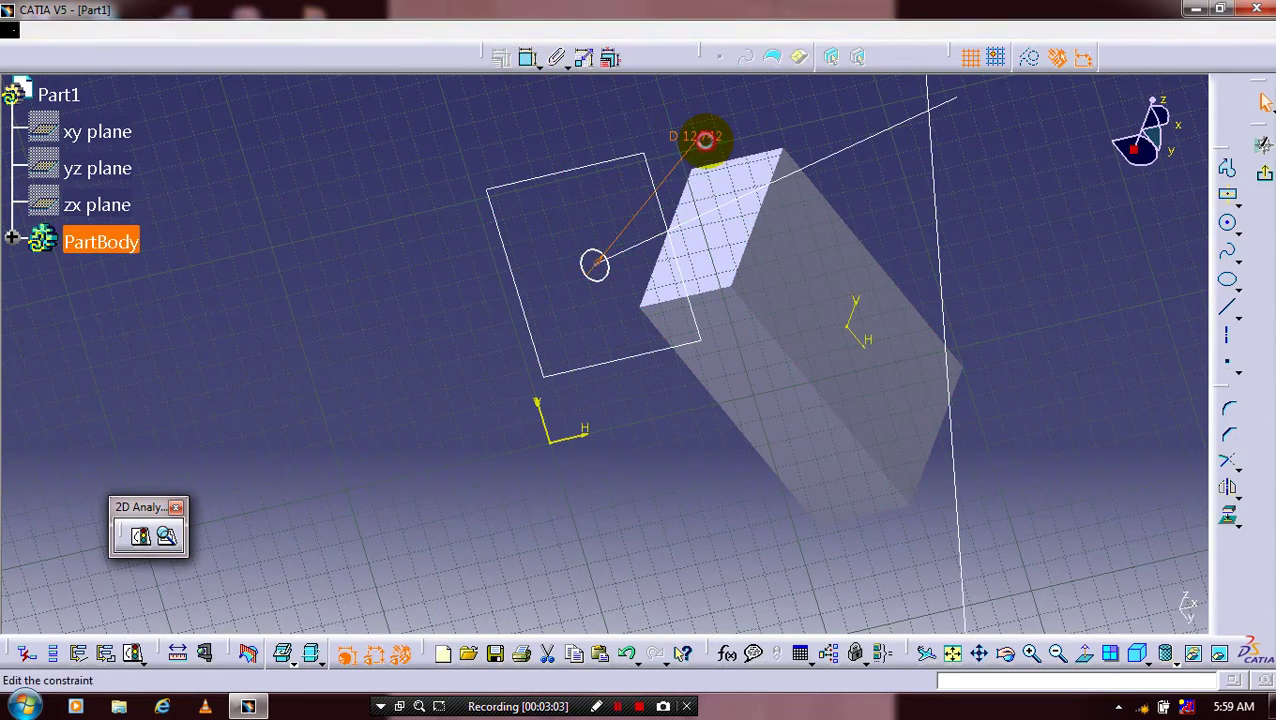
pyautogui.write('8')
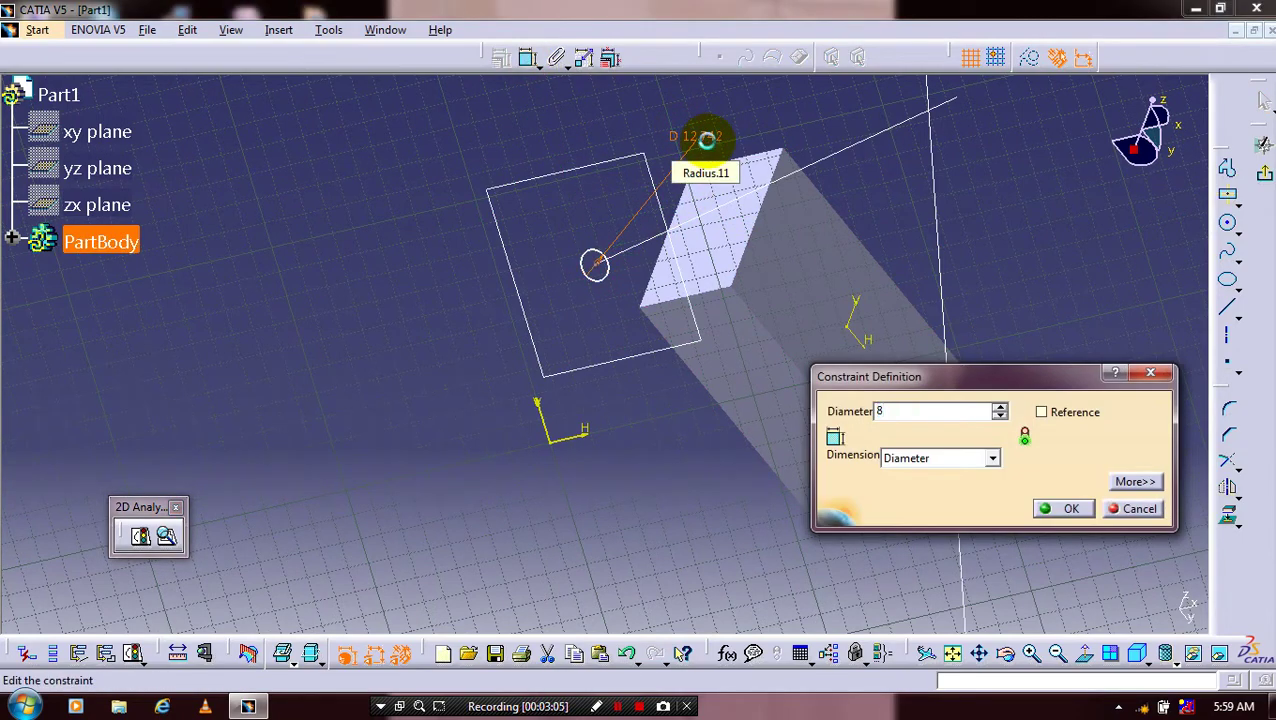
pyautogui.press('Return')
pyautogui.moveTo(598, 306)
pyautogui.keyDown('ctrl'); pyautogui.mouseDown(button='middle')
pyautogui.moveTo(597, 203)
pyautogui.moveTo(594, 352)
pyautogui.mouseUp(button='middle'); pyautogui.keyUp('ctrl')
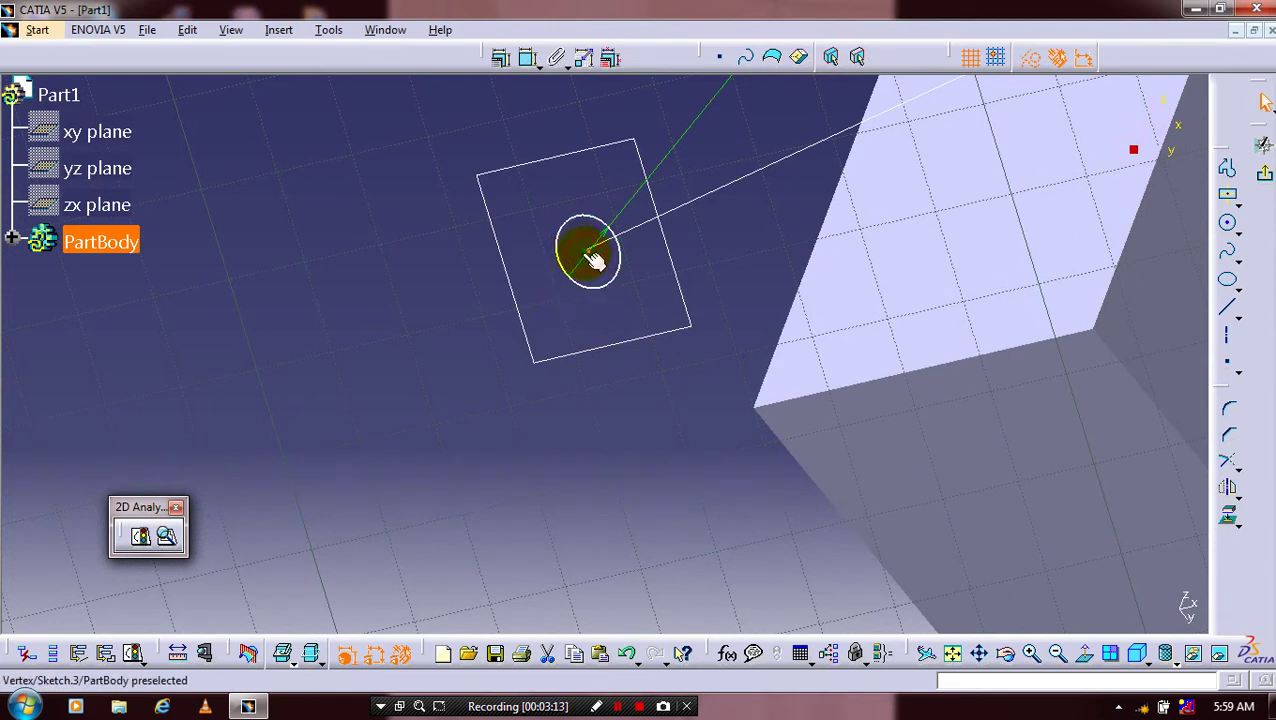
# Make the circle's centre coincide with the other line's end and exit the sketch.
pyautogui.click(594, 258)
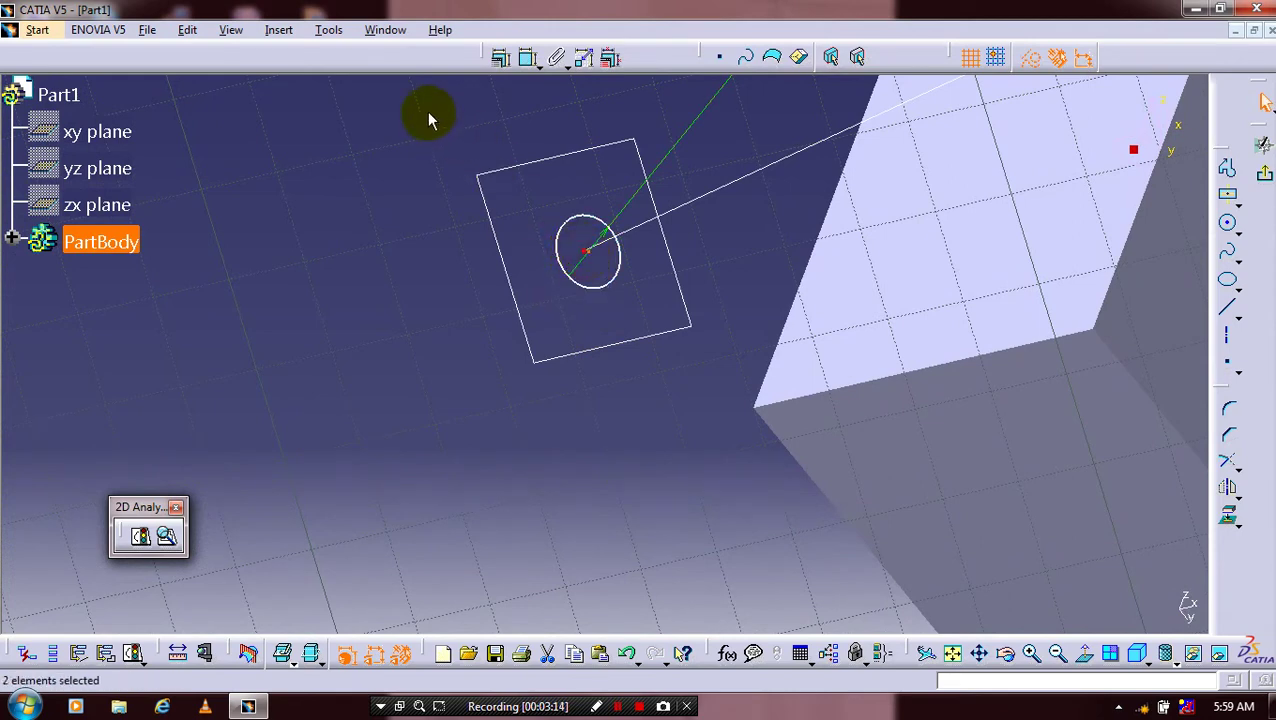
pyautogui.click(499, 59)
pyautogui.click(1087, 359)
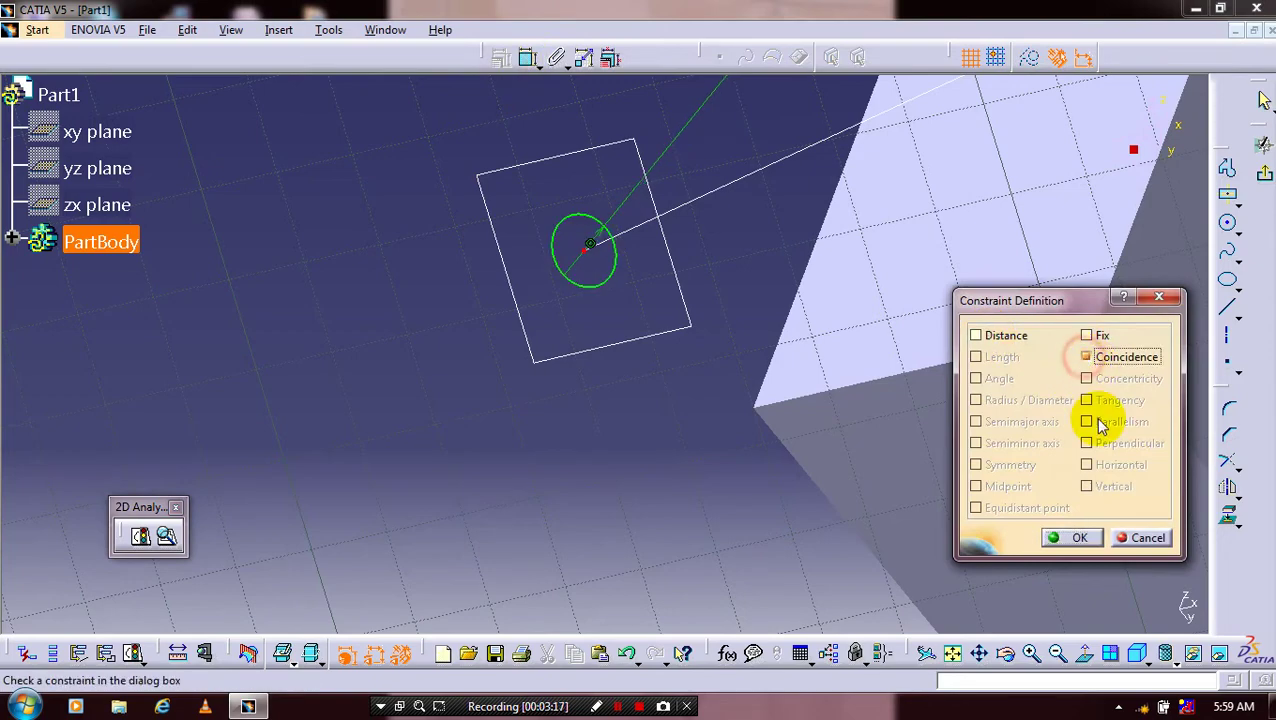
pyautogui.click(1065, 535)
pyautogui.moveTo(866, 284); pyautogui.dragTo(699, 360, button='middle')
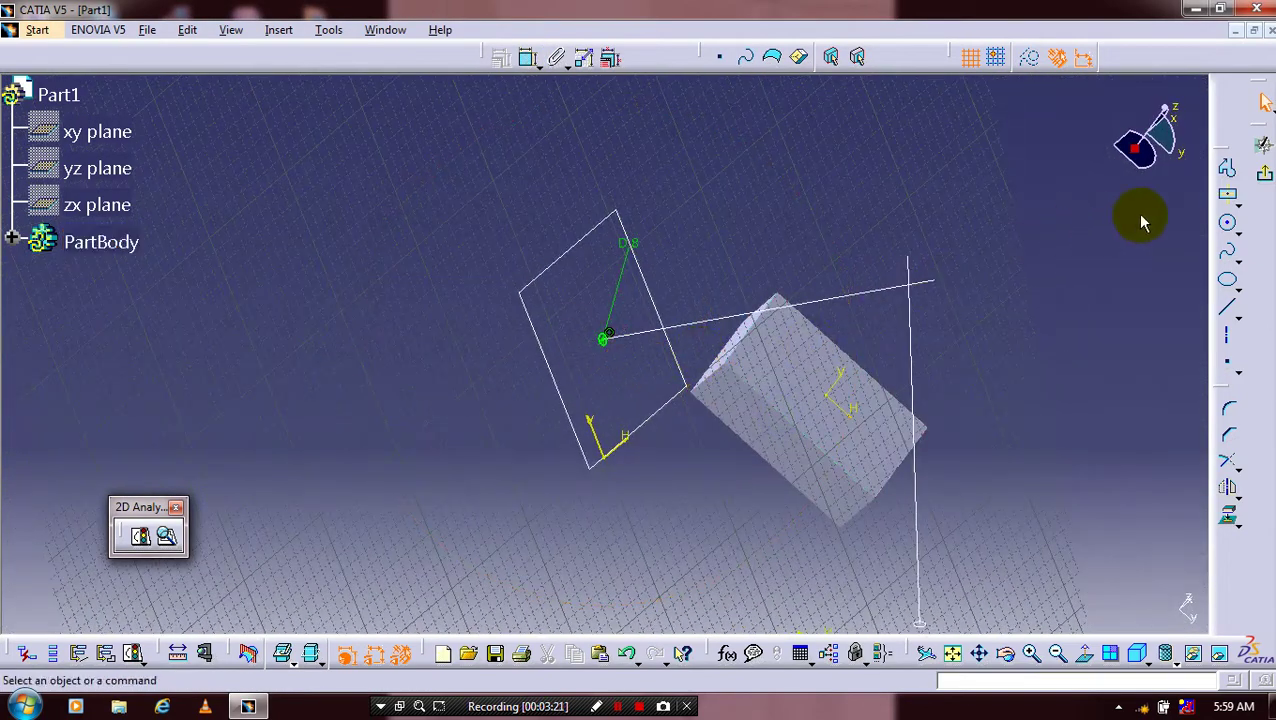
pyautogui.click(1258, 172)
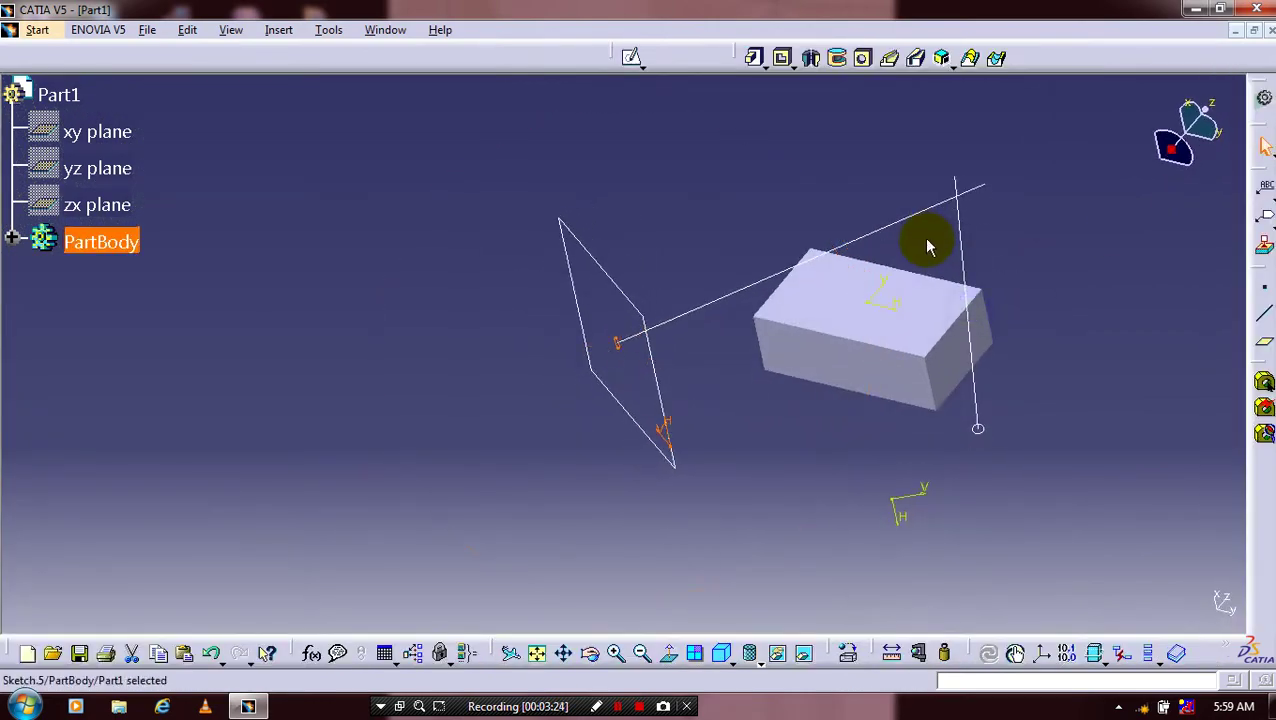
# Hide the second normal plane and reframe the view on the block.
pyautogui.rightClick(672, 400)
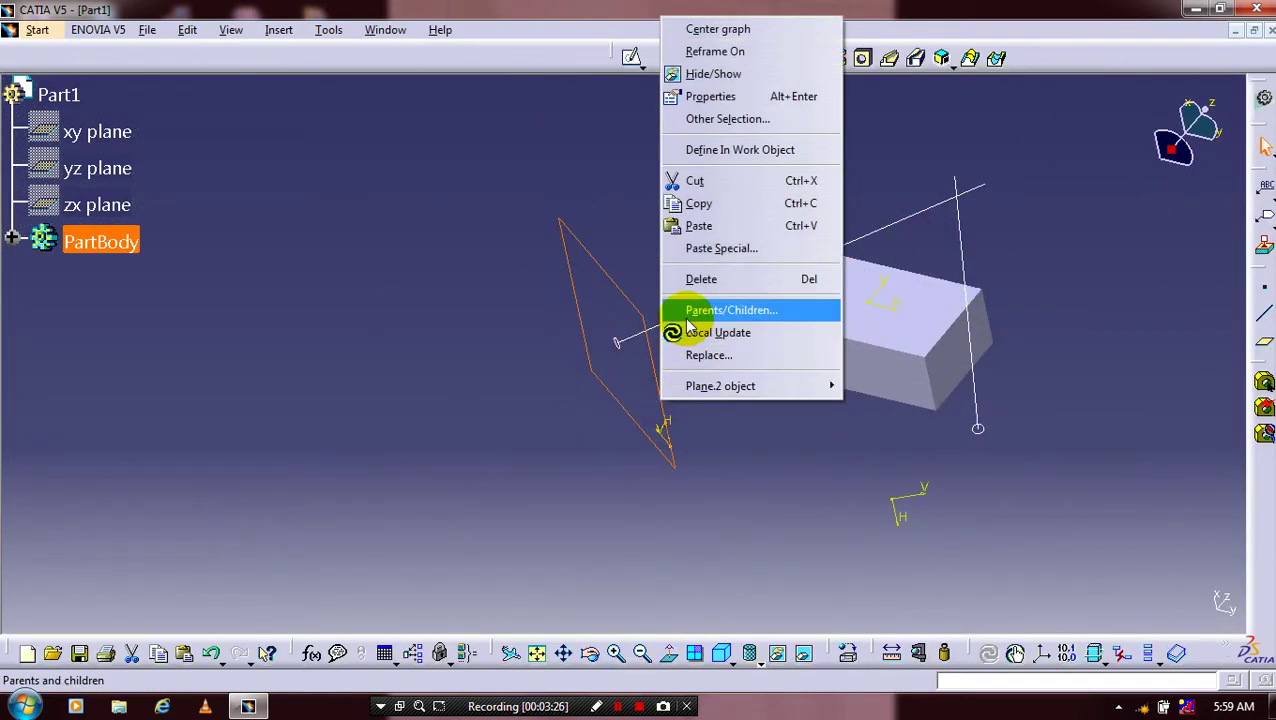
pyautogui.click(702, 76)
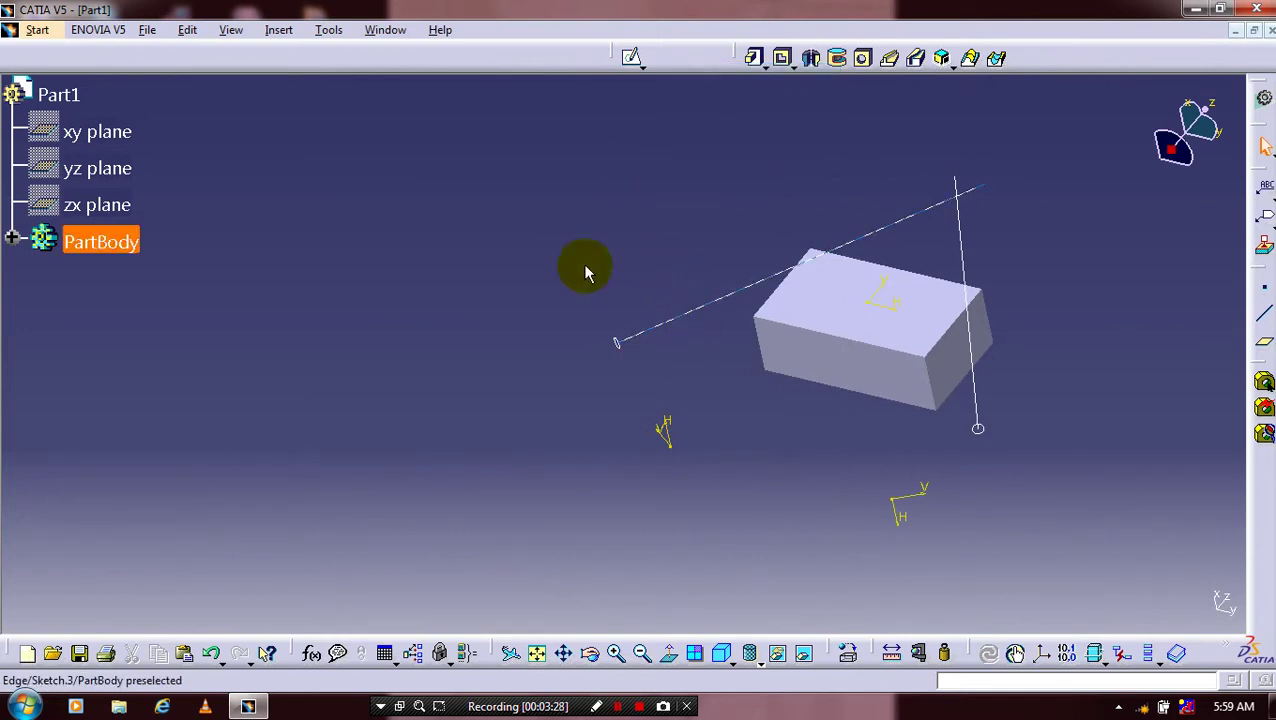
pyautogui.moveTo(823, 464); pyautogui.dragTo(650, 346, button='middle')
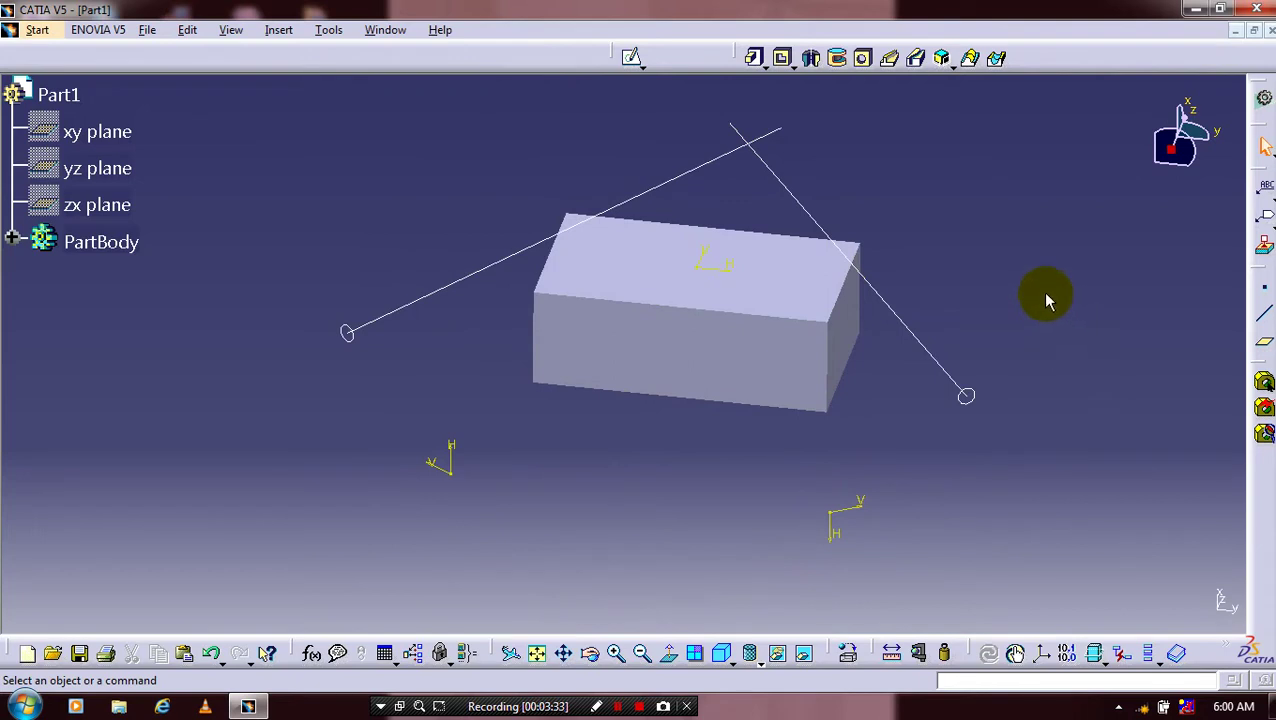
# Cut the first slot by sweeping one circle sketch along its diagonal guide line.
pyautogui.click(918, 62)
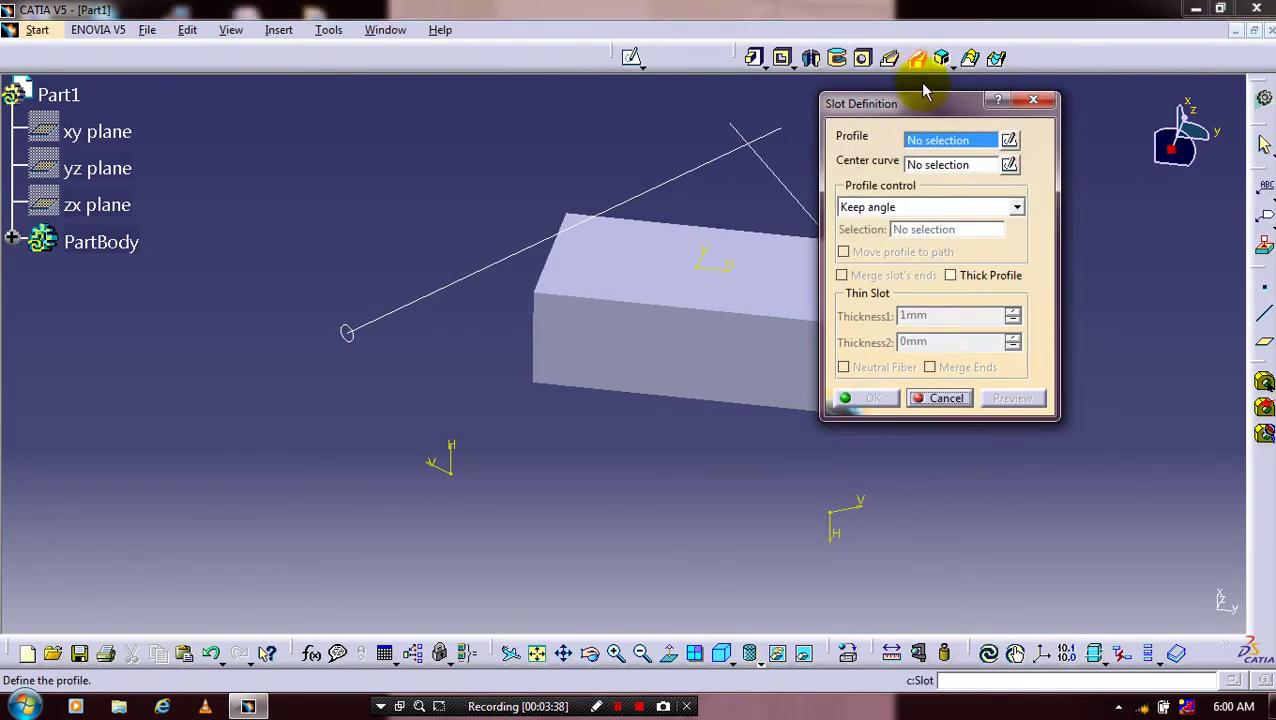
pyautogui.moveTo(1000, 113); pyautogui.dragTo(1130, 158)
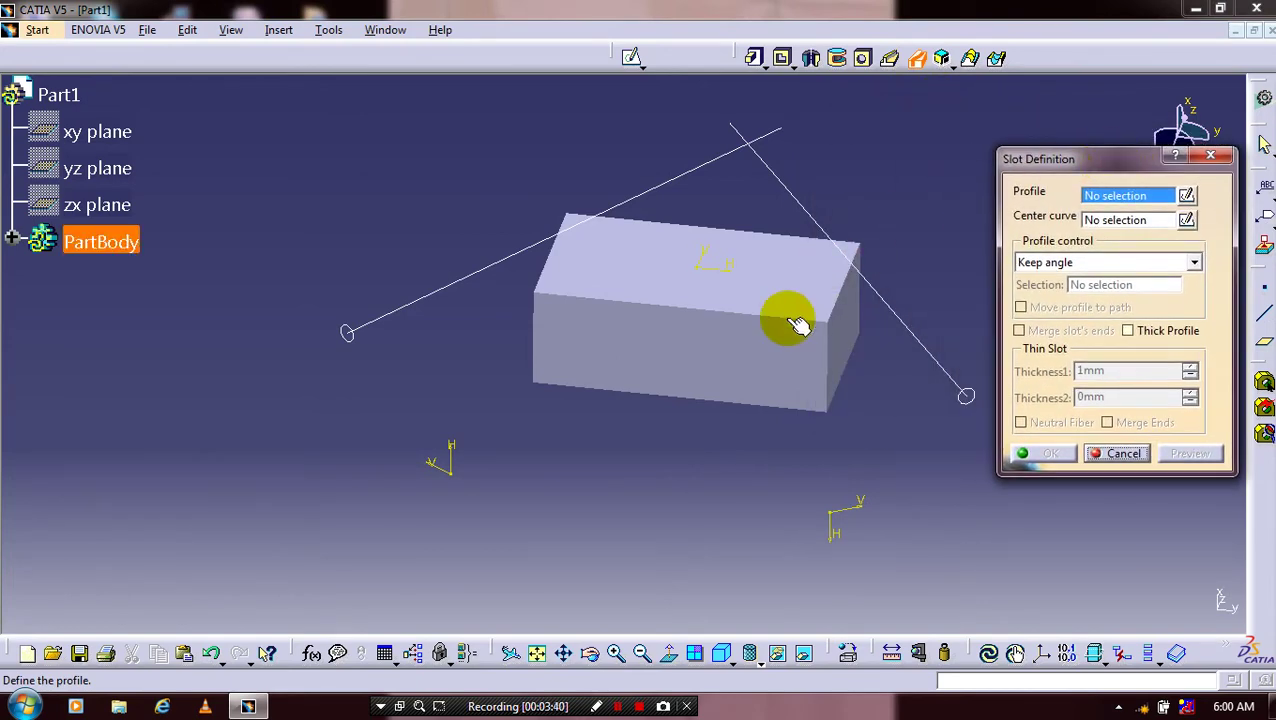
pyautogui.moveTo(792, 319); pyautogui.dragTo(634, 330, button='middle')
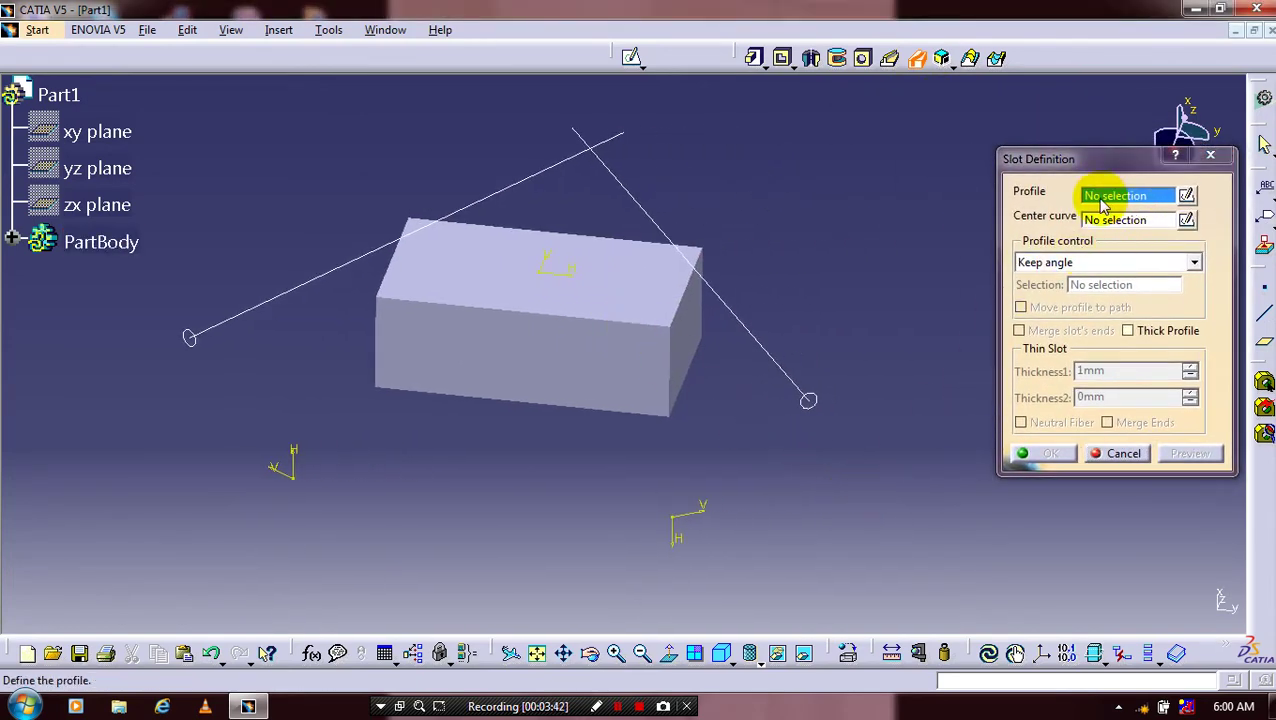
pyautogui.click(807, 406)
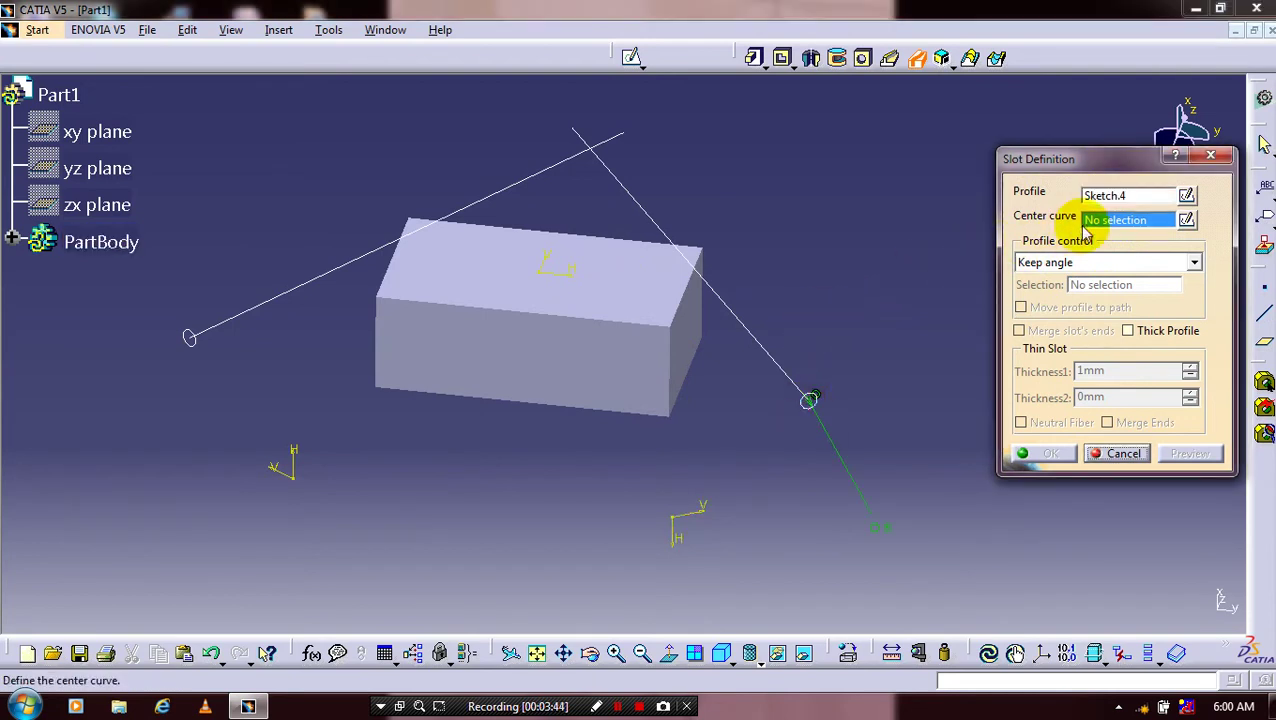
pyautogui.click(788, 368)
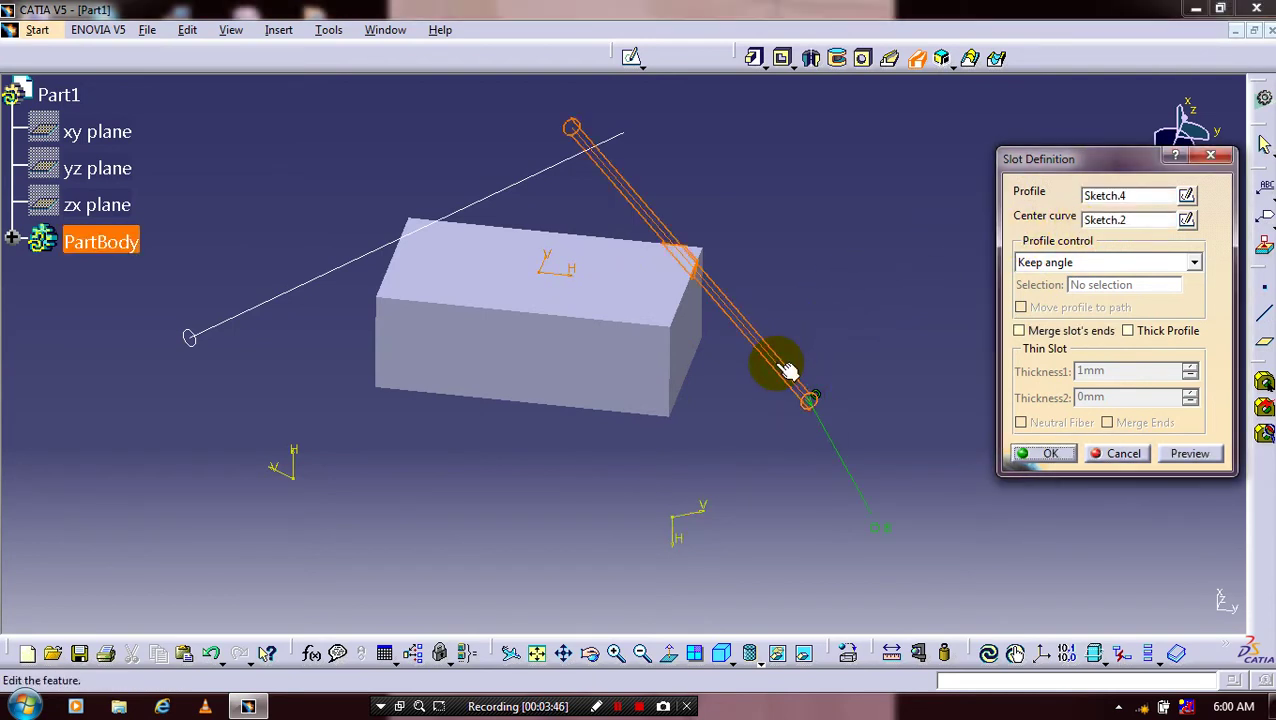
pyautogui.click(1043, 453)
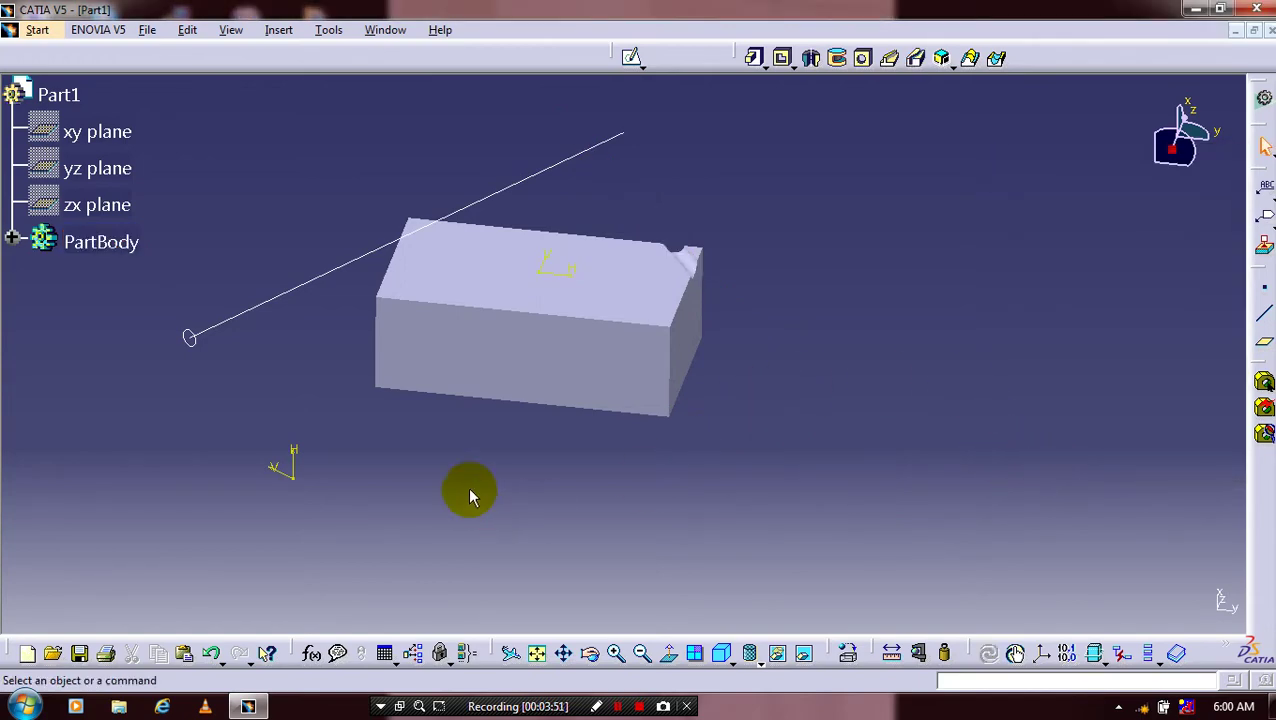
pyautogui.moveTo(593, 491); pyautogui.dragTo(664, 507, button='middle')
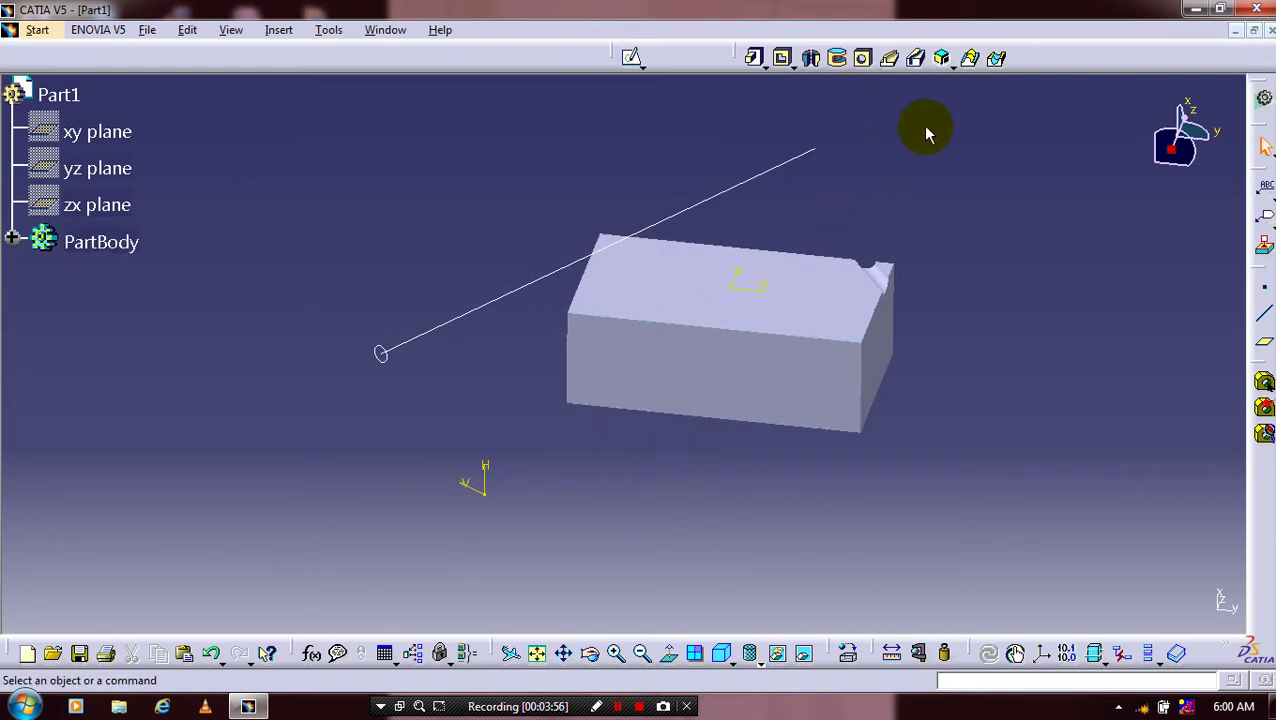
# Cut the second slot using the other circle sketch as its profile, then recentre the block.
pyautogui.click(917, 58)
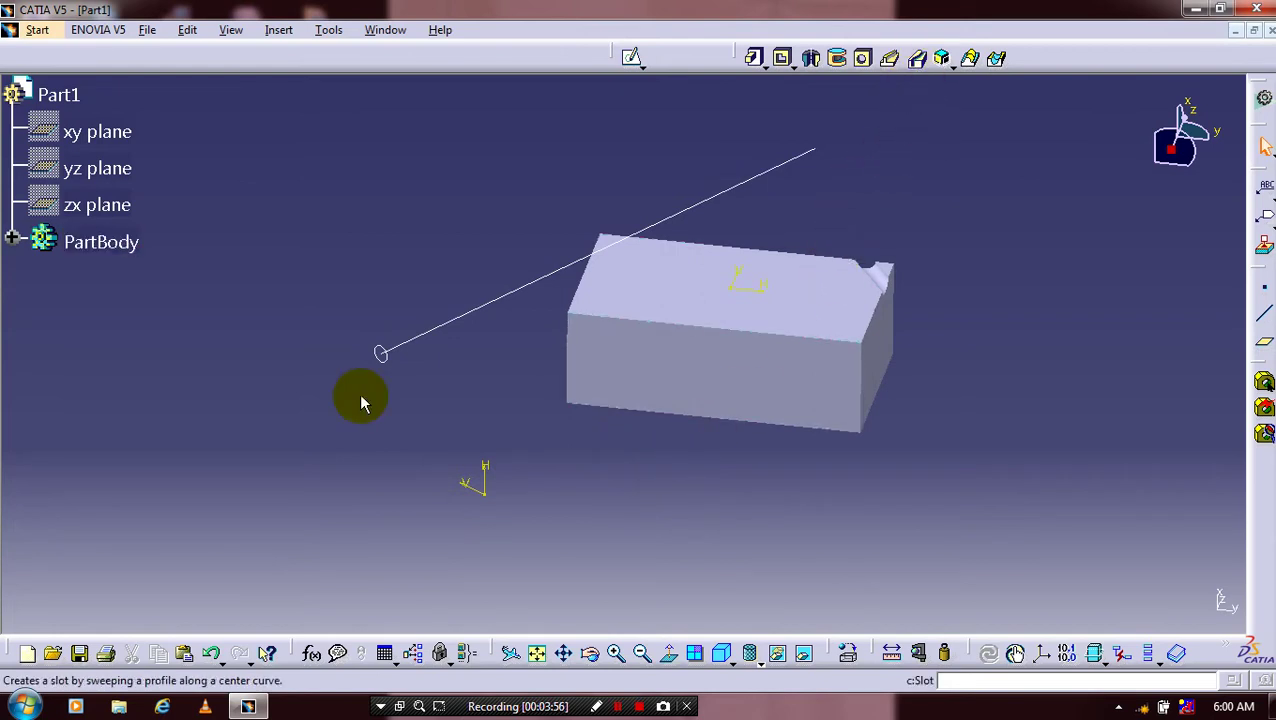
pyautogui.click(395, 368)
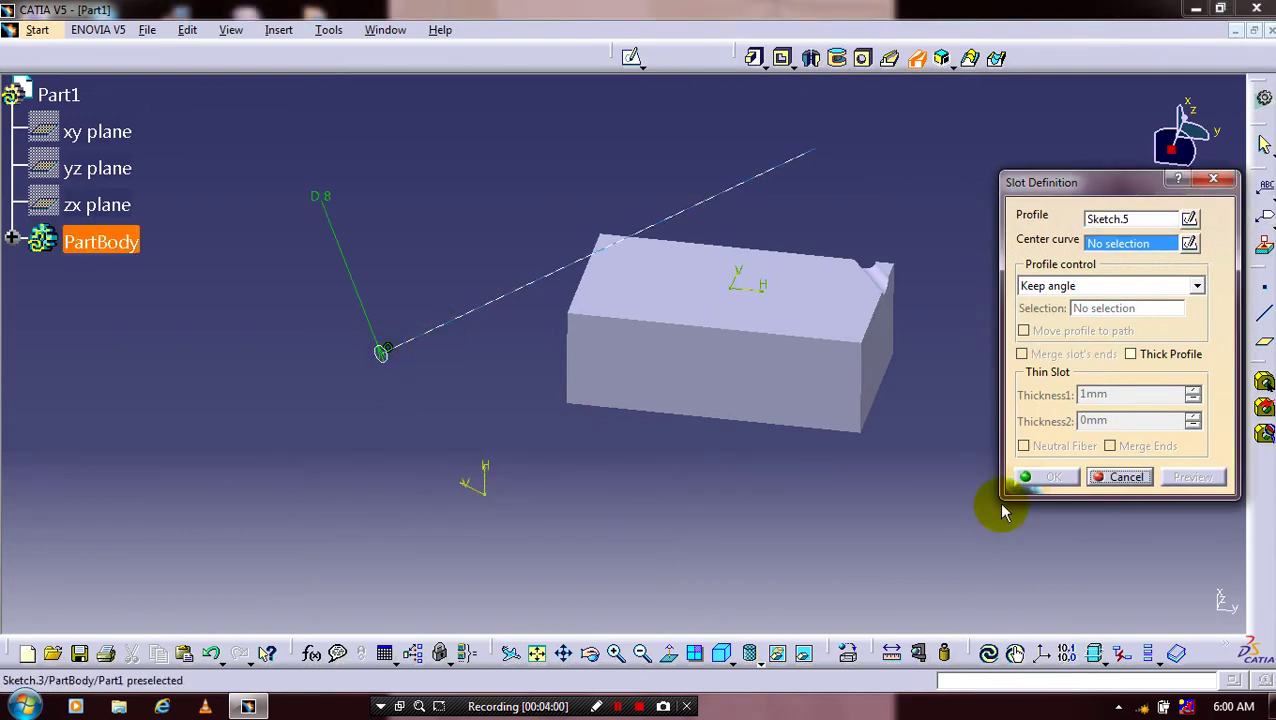
pyautogui.click(1029, 480)
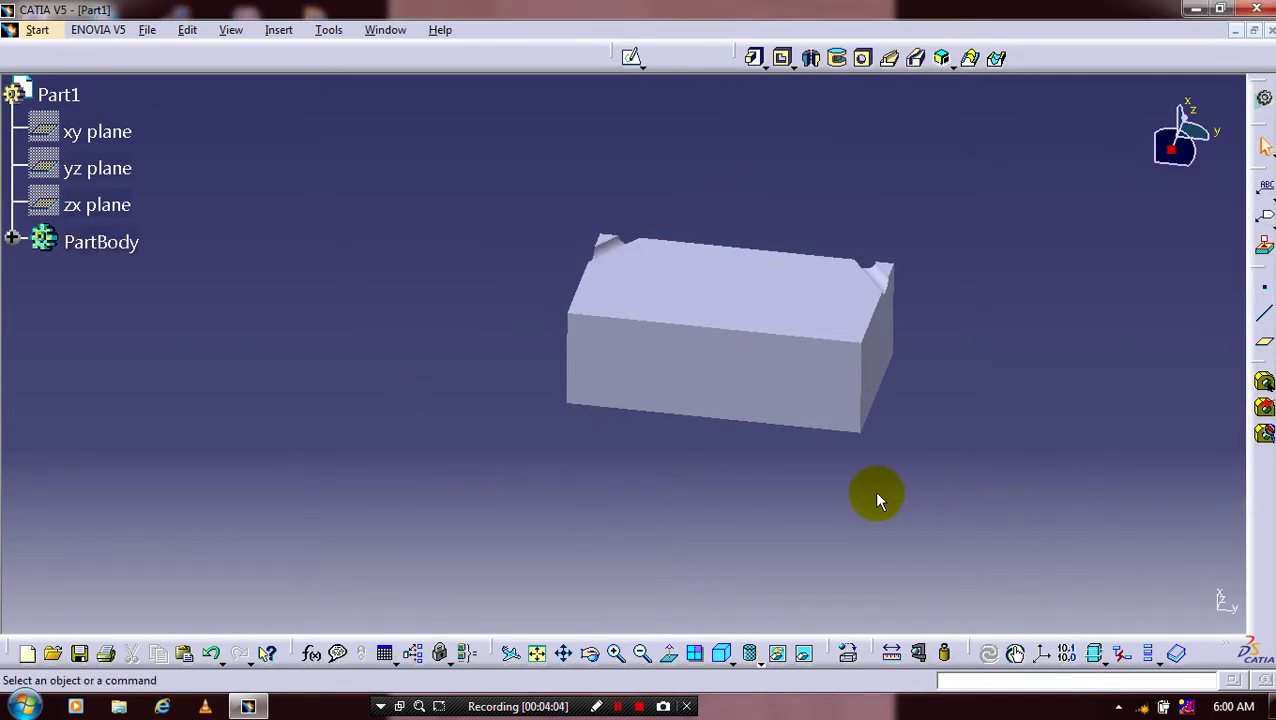
pyautogui.middleClick(670, 568)
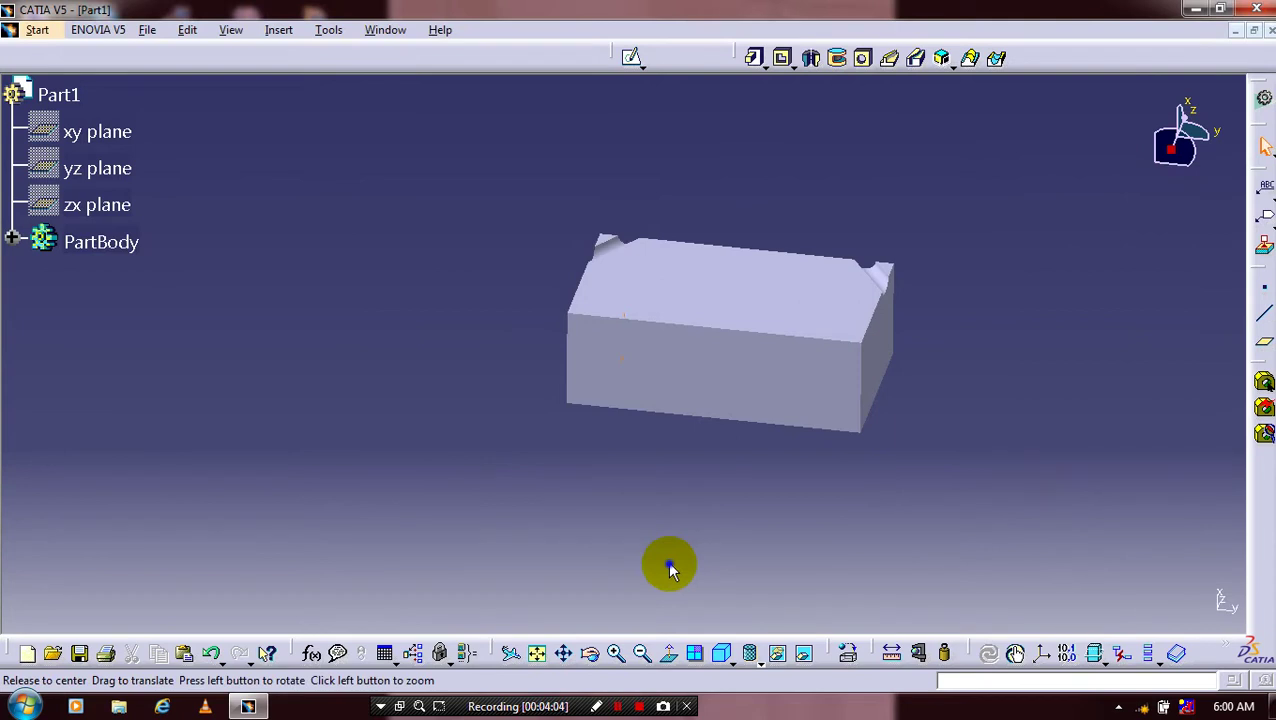
pyautogui.moveTo(670, 568); pyautogui.dragTo(833, 570, button='middle')
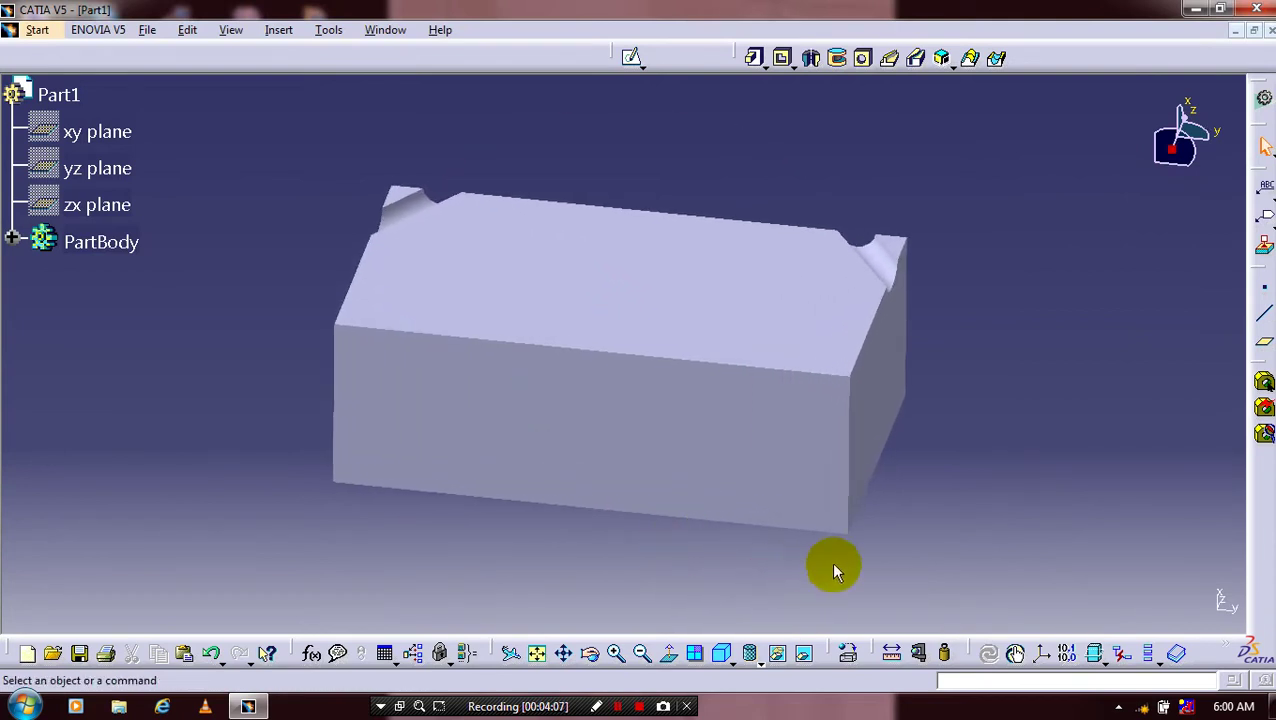
# Start a rectangular pattern along the block's top front edge with Slot.1 as the object.
pyautogui.click(278, 29)
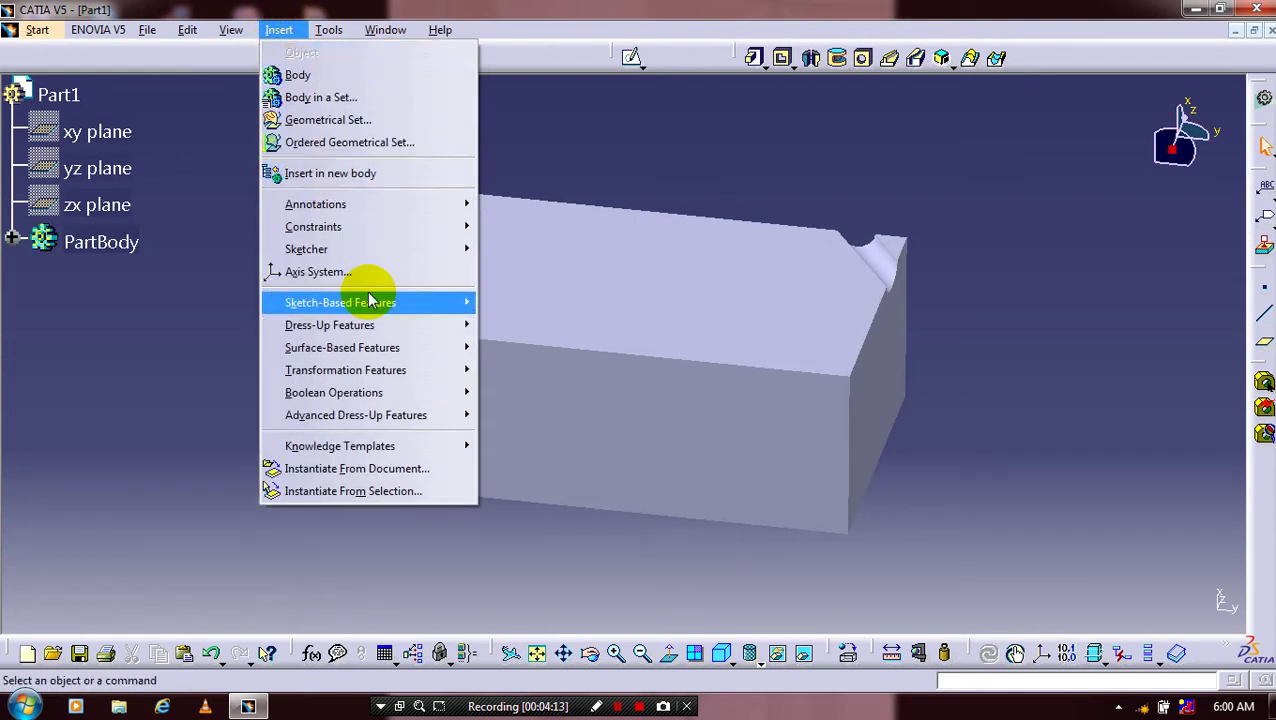
pyautogui.moveTo(393, 371)
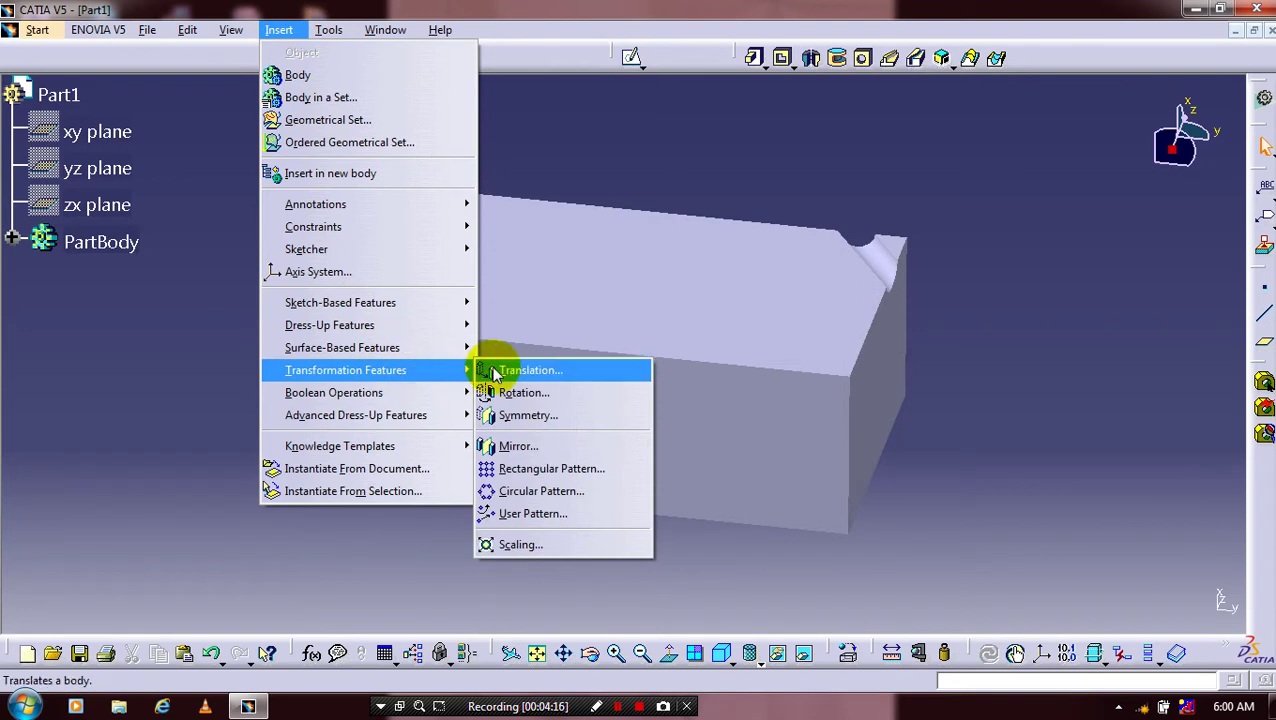
pyautogui.click(560, 469)
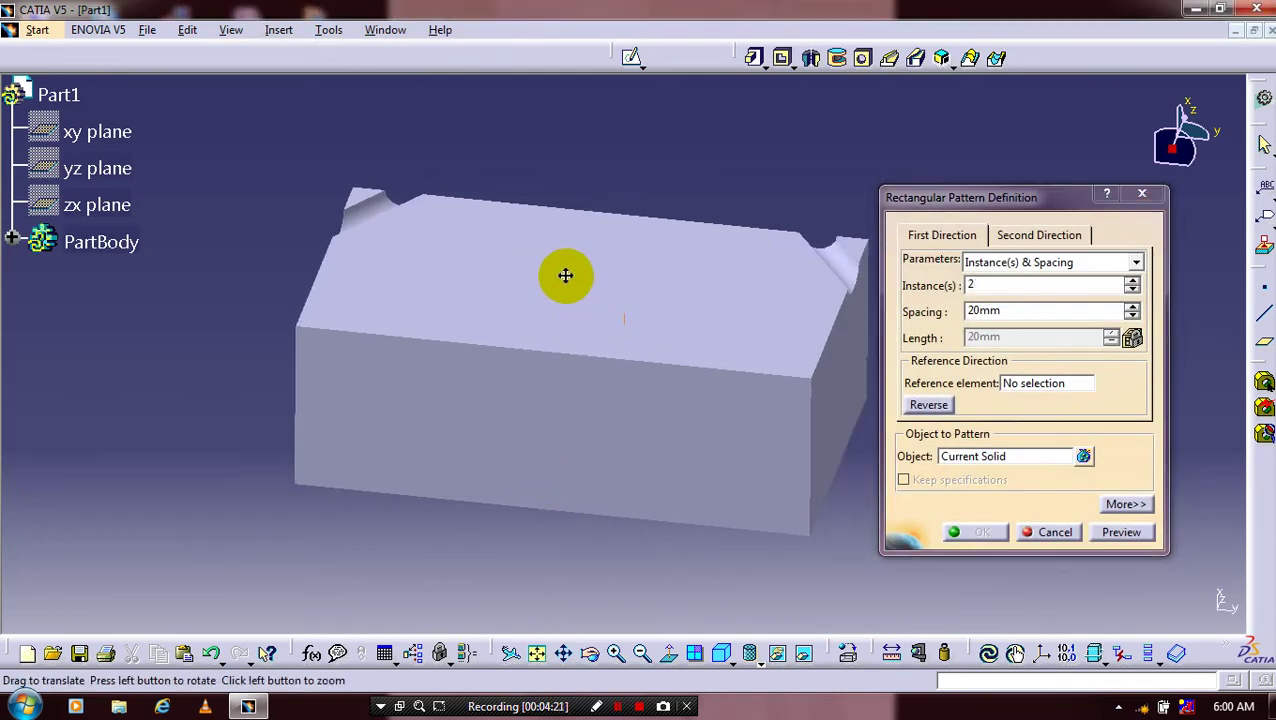
pyautogui.moveTo(565, 275); pyautogui.dragTo(531, 276, button='middle')
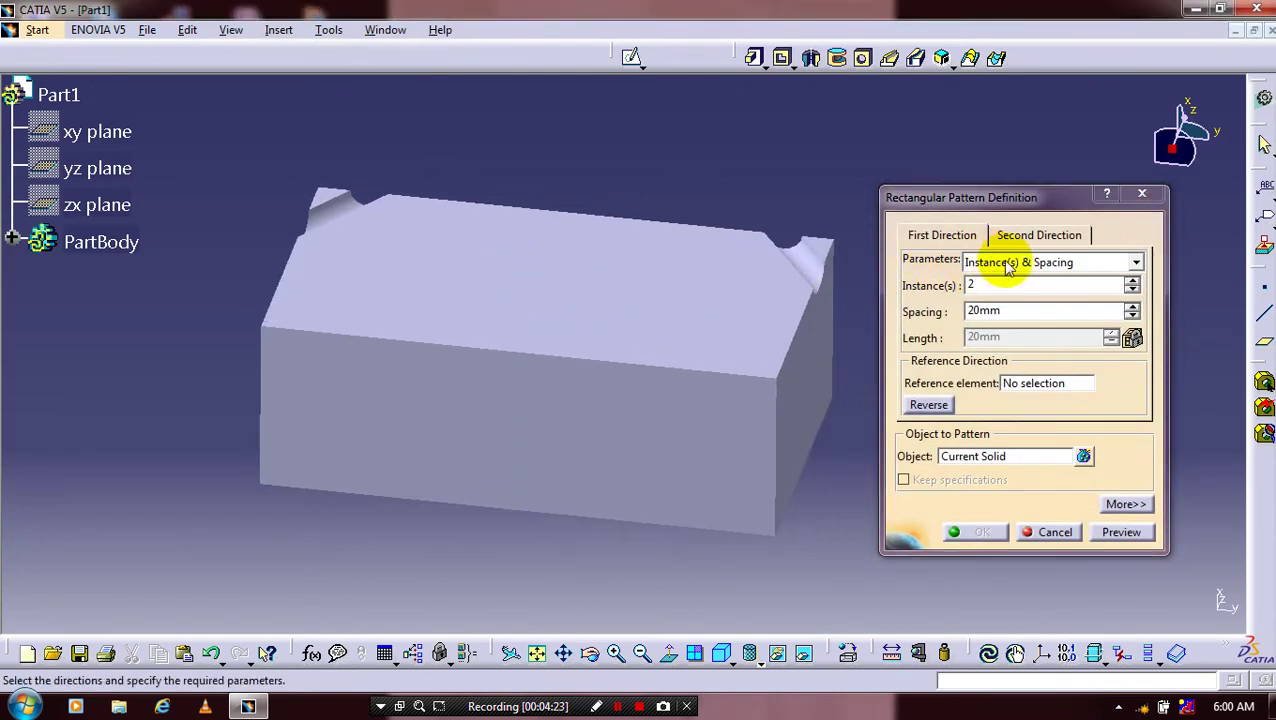
pyautogui.click(1032, 384)
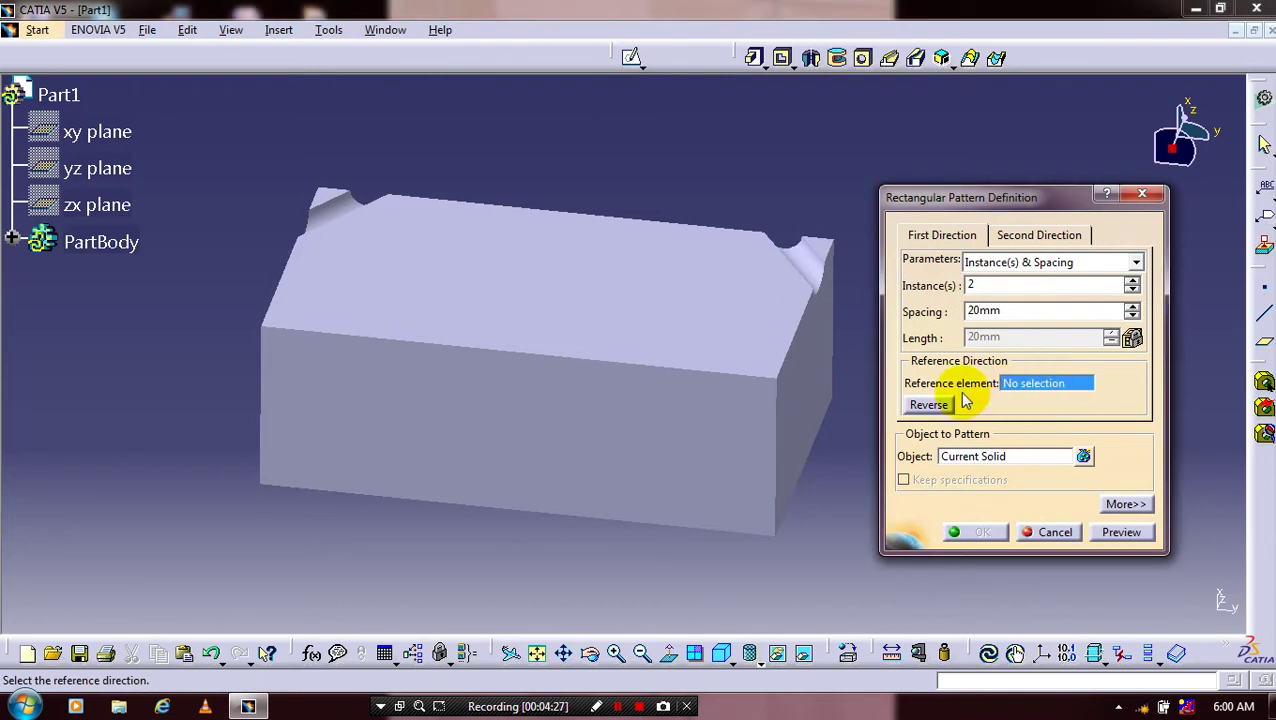
pyautogui.click(697, 378)
pyautogui.click(1005, 456)
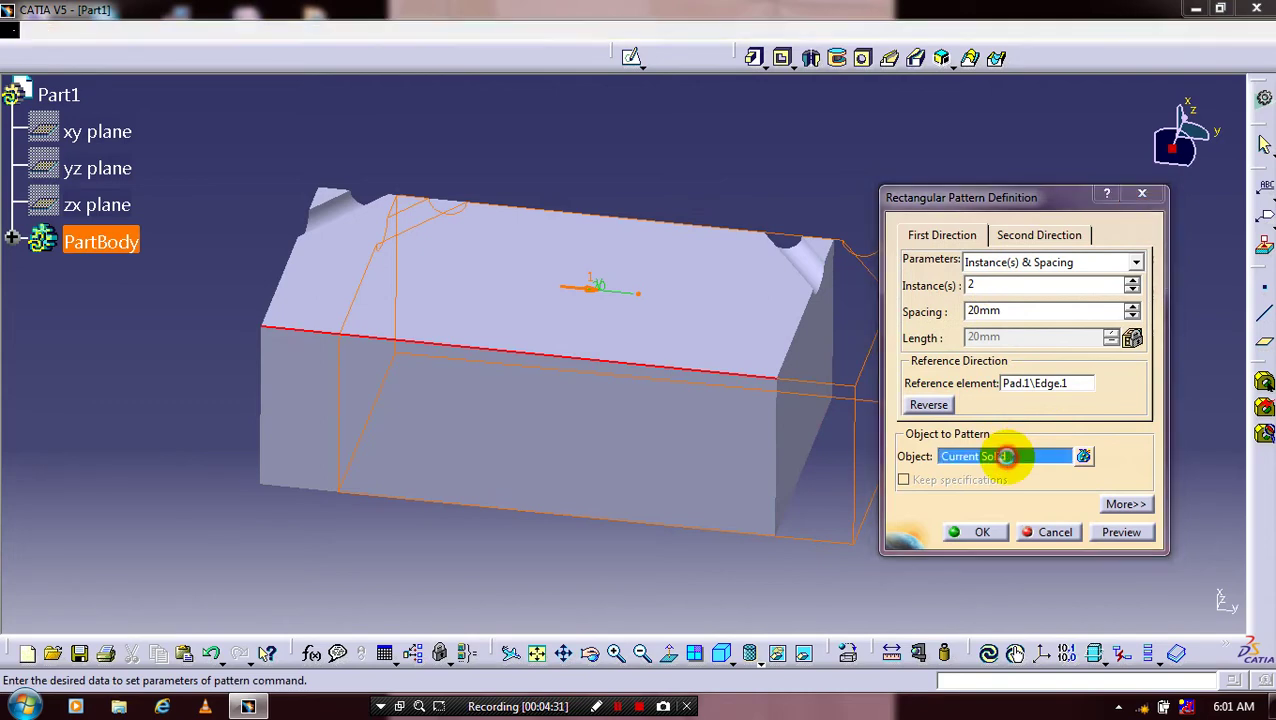
pyautogui.click(12, 242)
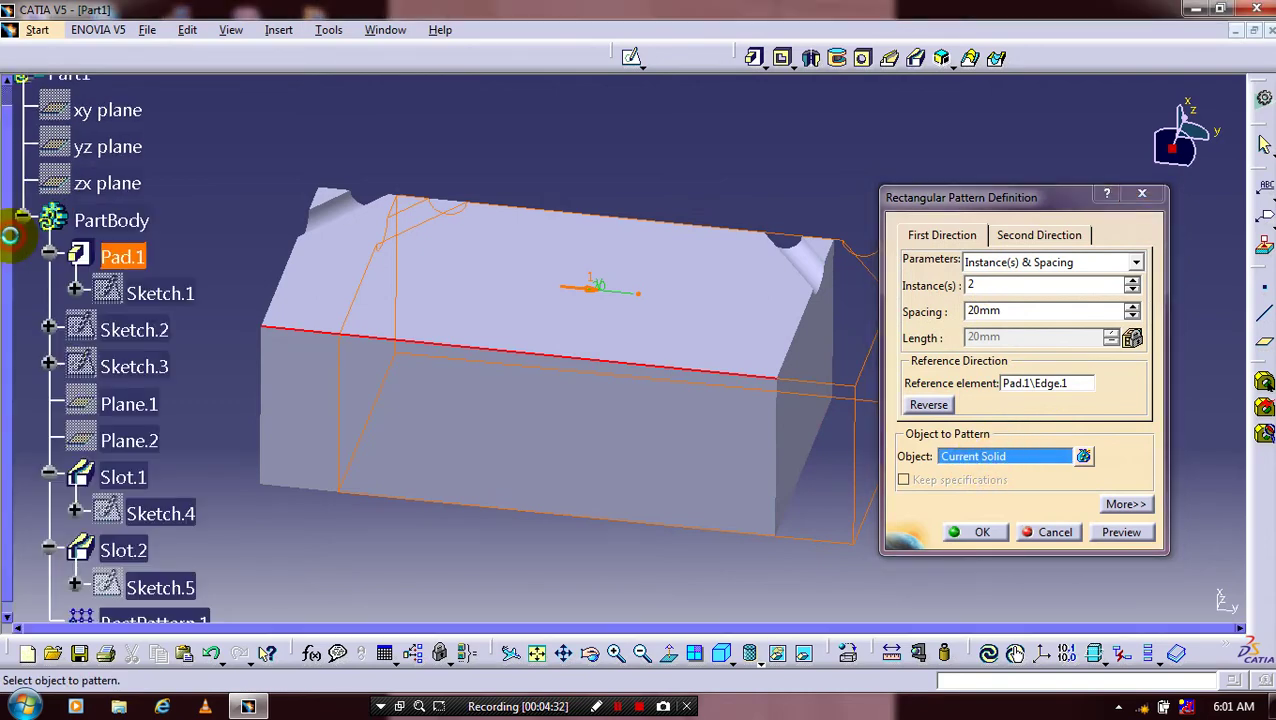
pyautogui.click(122, 478)
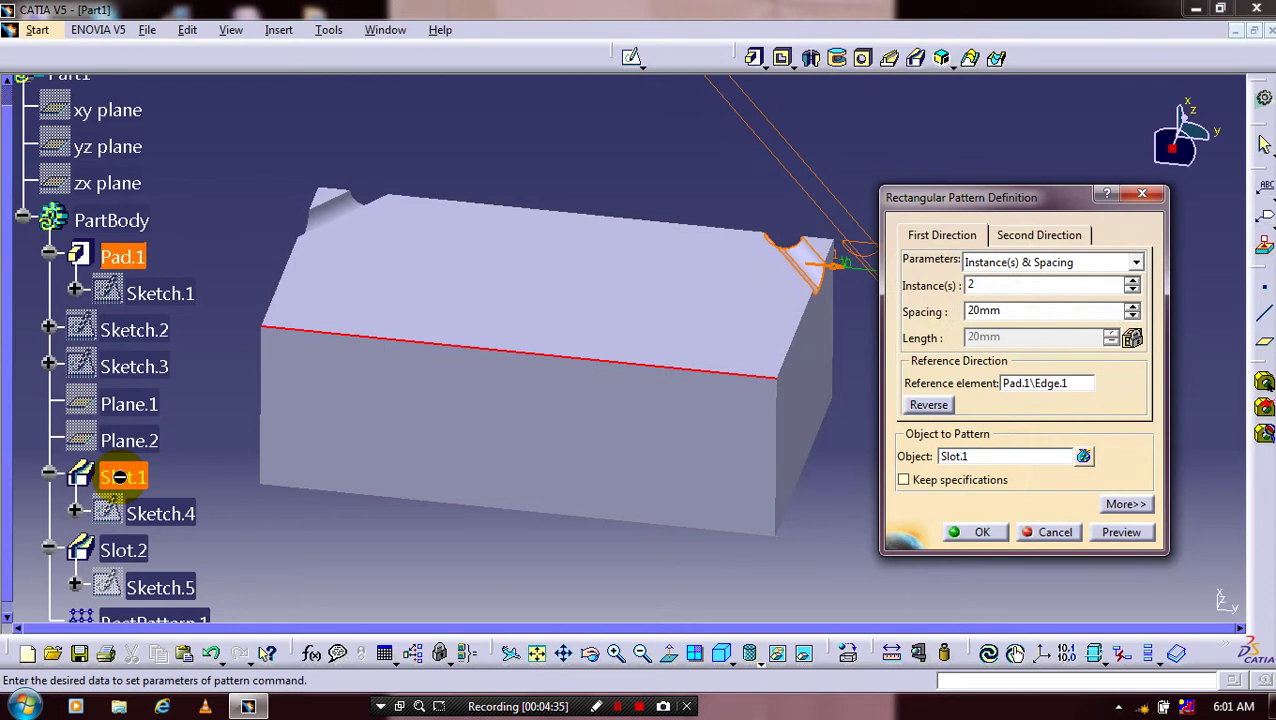
# Reverse the pattern direction, set 10 instances at 20mm spacing, and confirm.
pyautogui.click(928, 404)
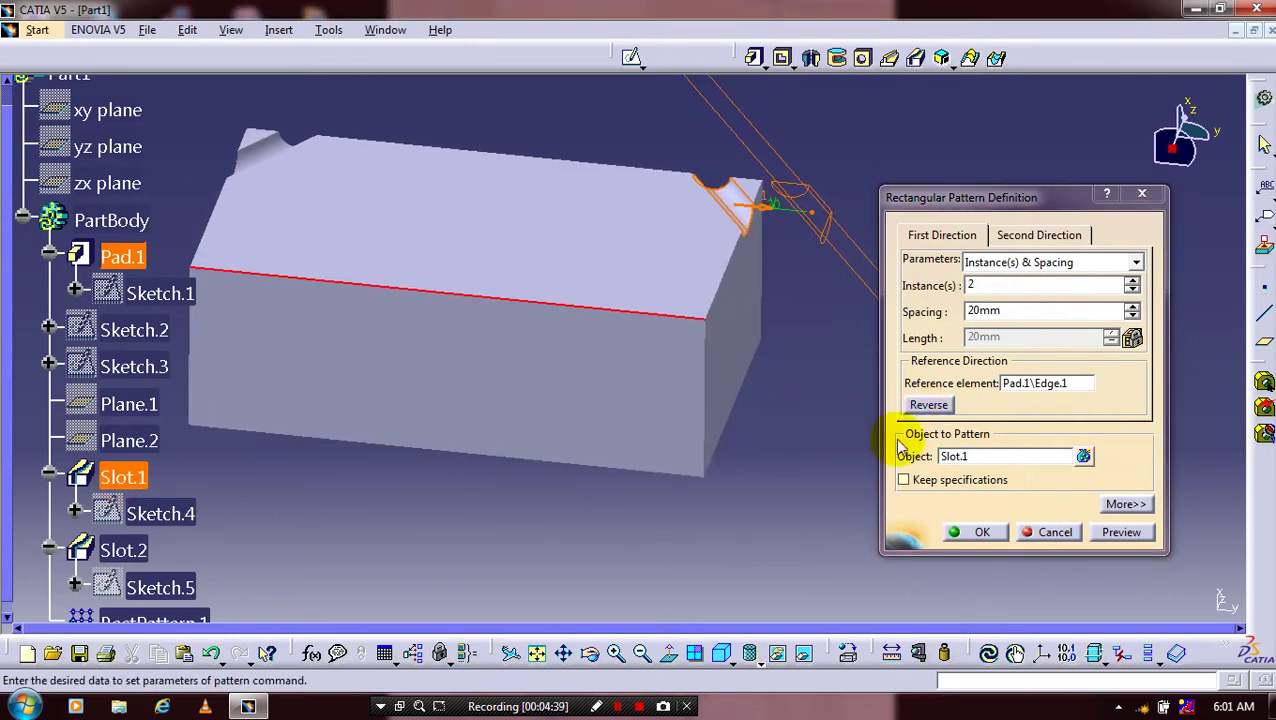
pyautogui.click(928, 404)
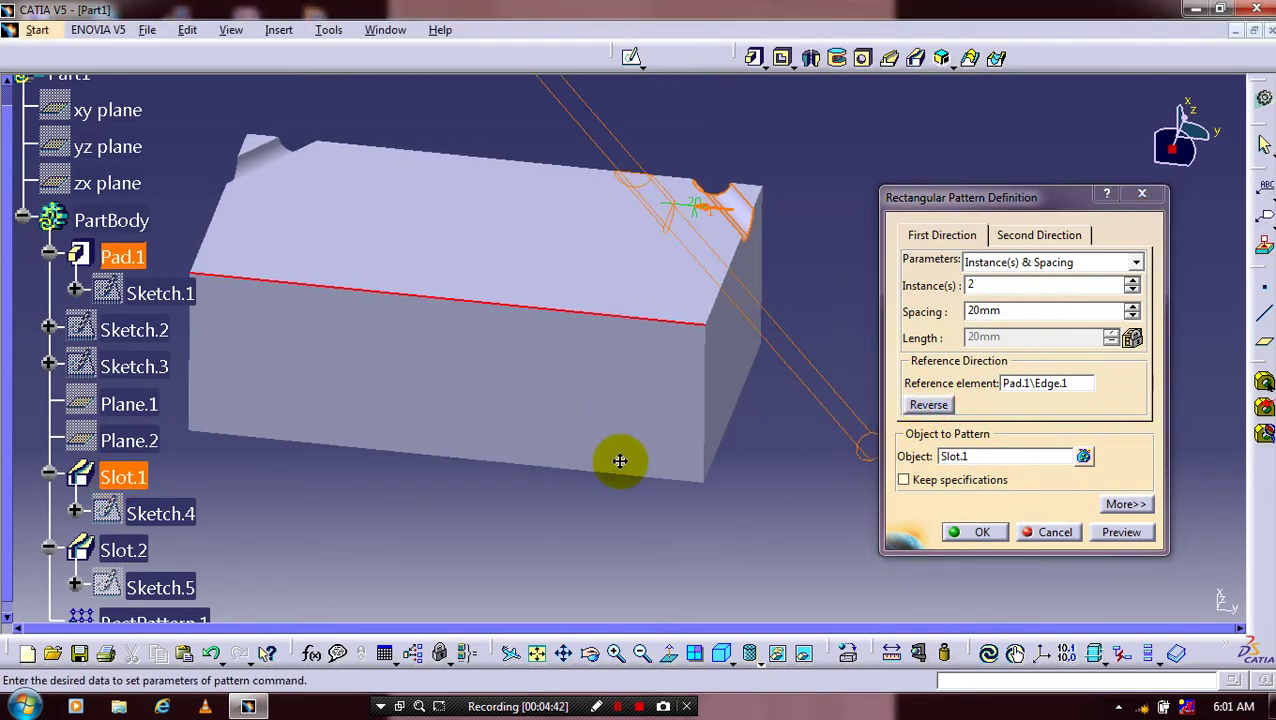
pyautogui.moveTo(620, 460); pyautogui.dragTo(655, 495, button='middle')
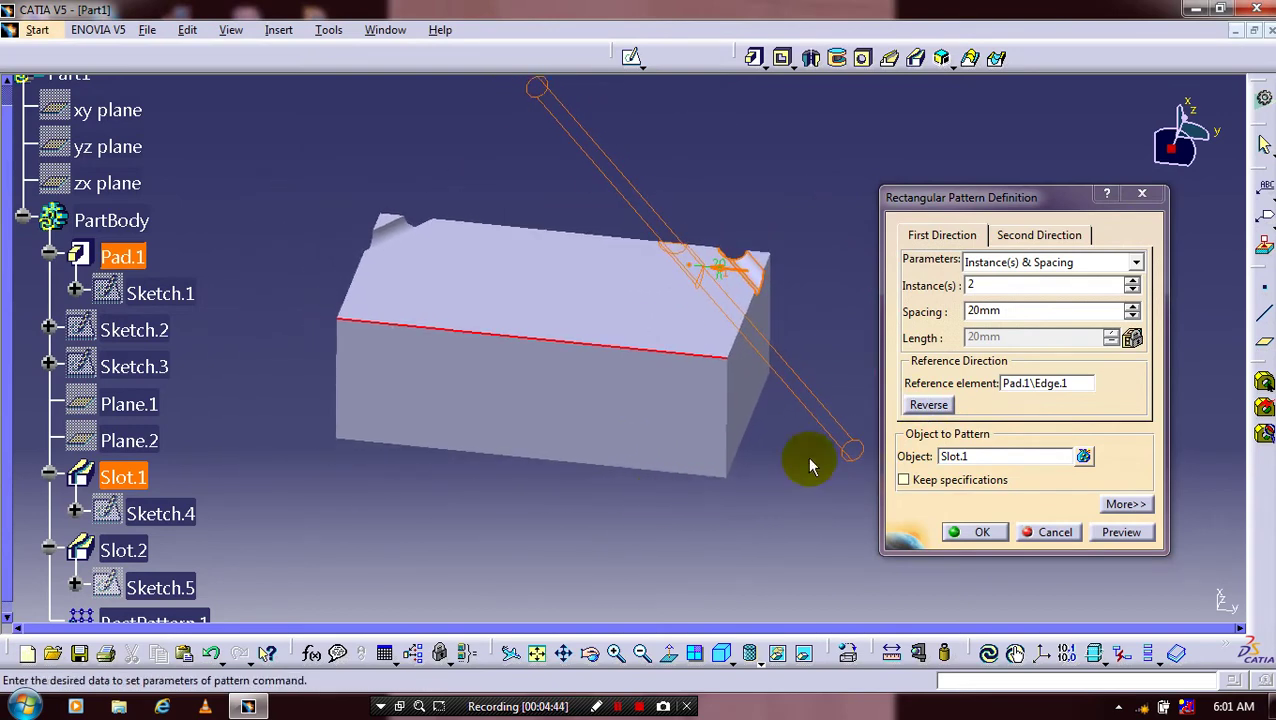
pyautogui.click(927, 292)
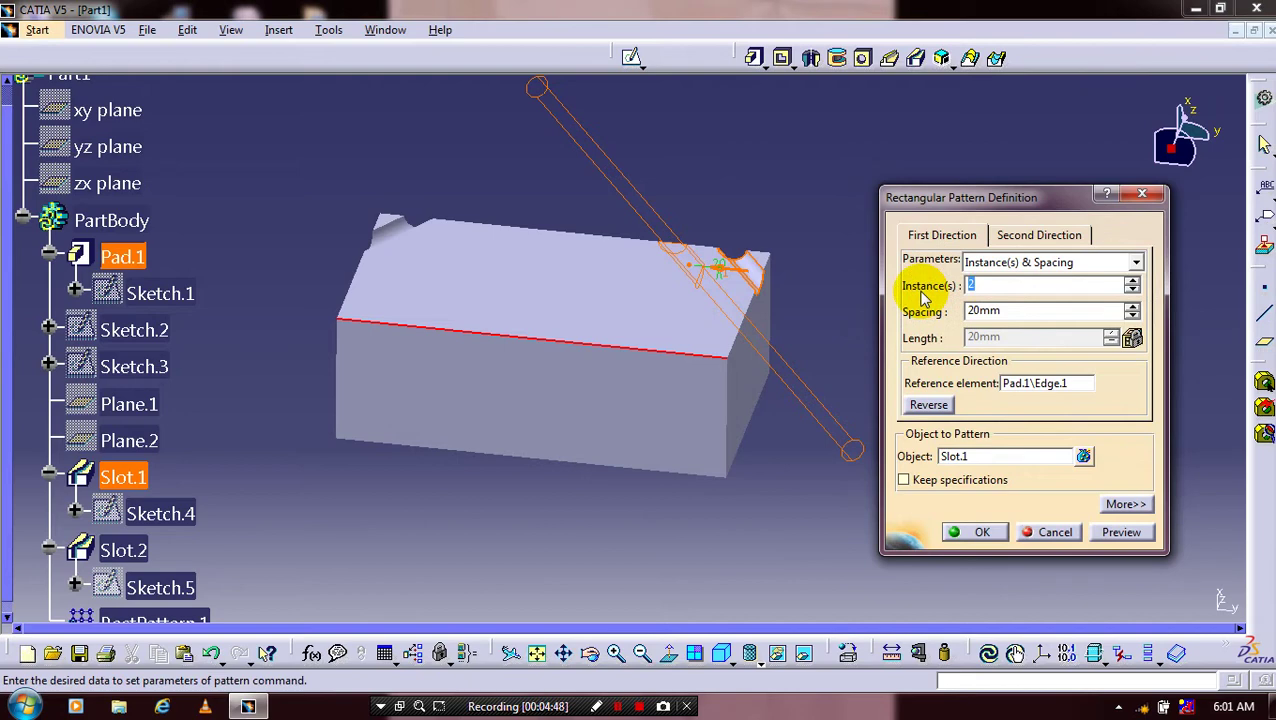
pyautogui.write('12')
pyautogui.click(812, 289)
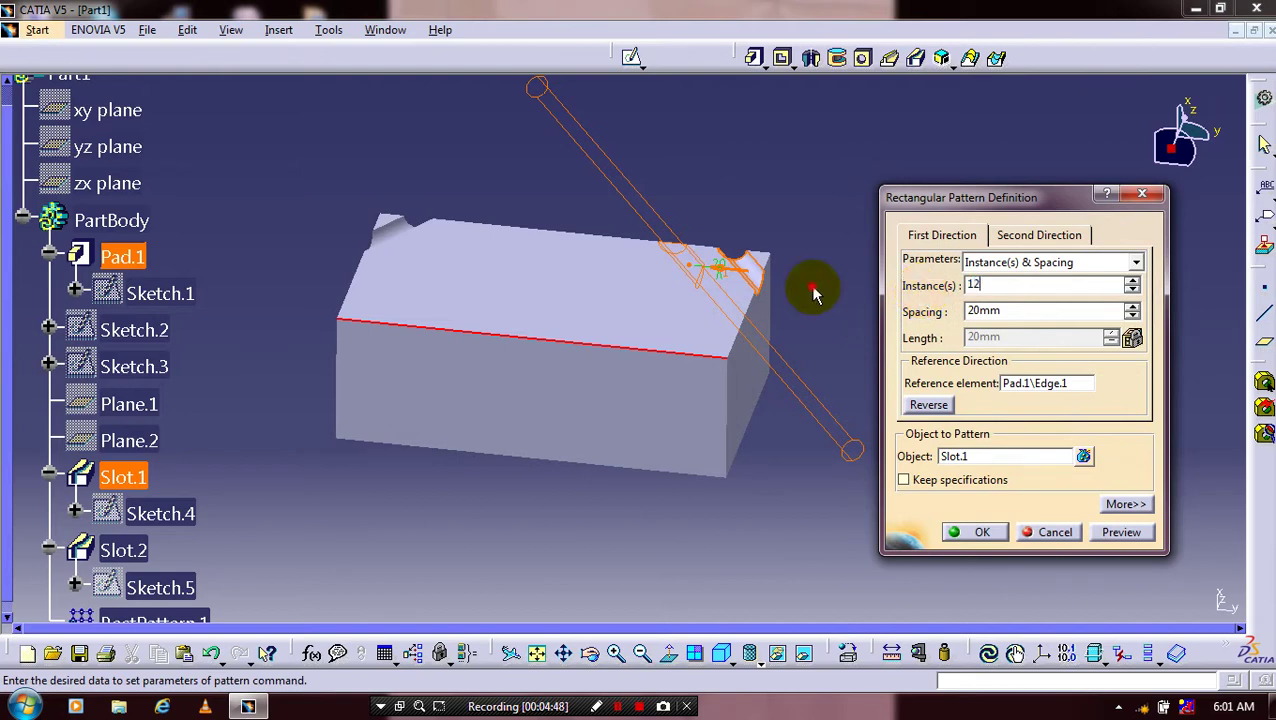
pyautogui.click(972, 285)
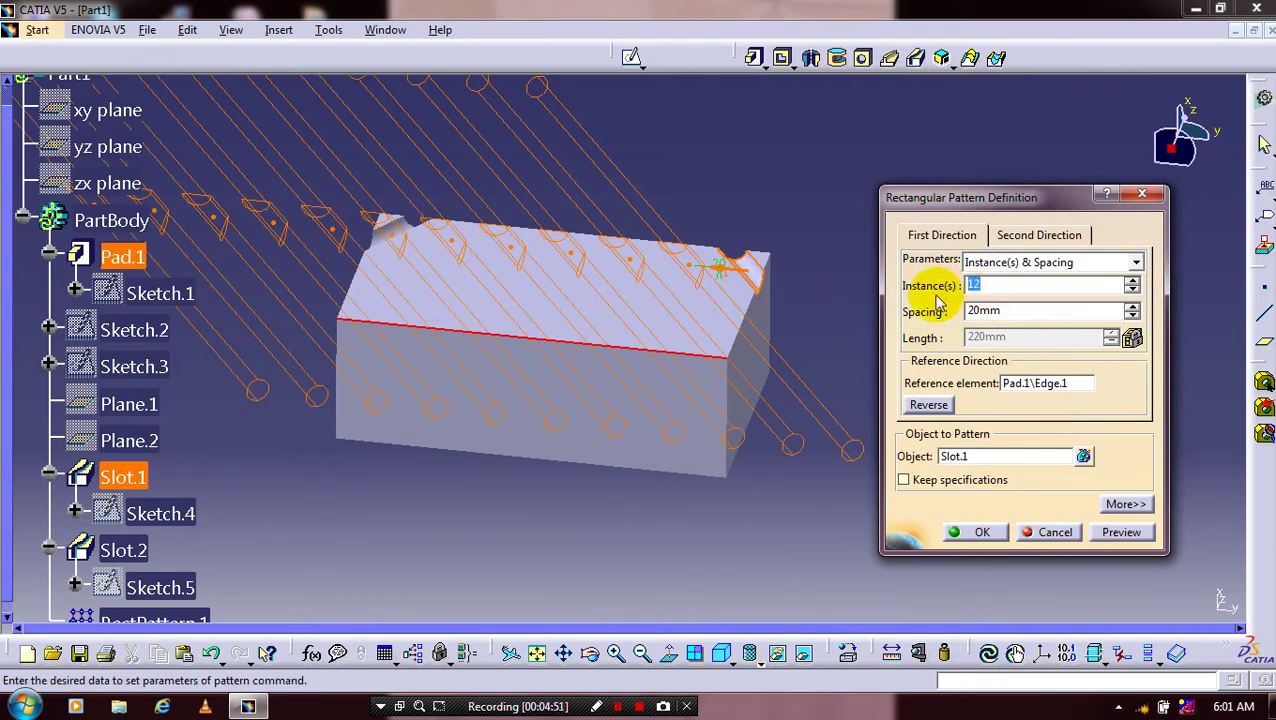
pyautogui.write('1')
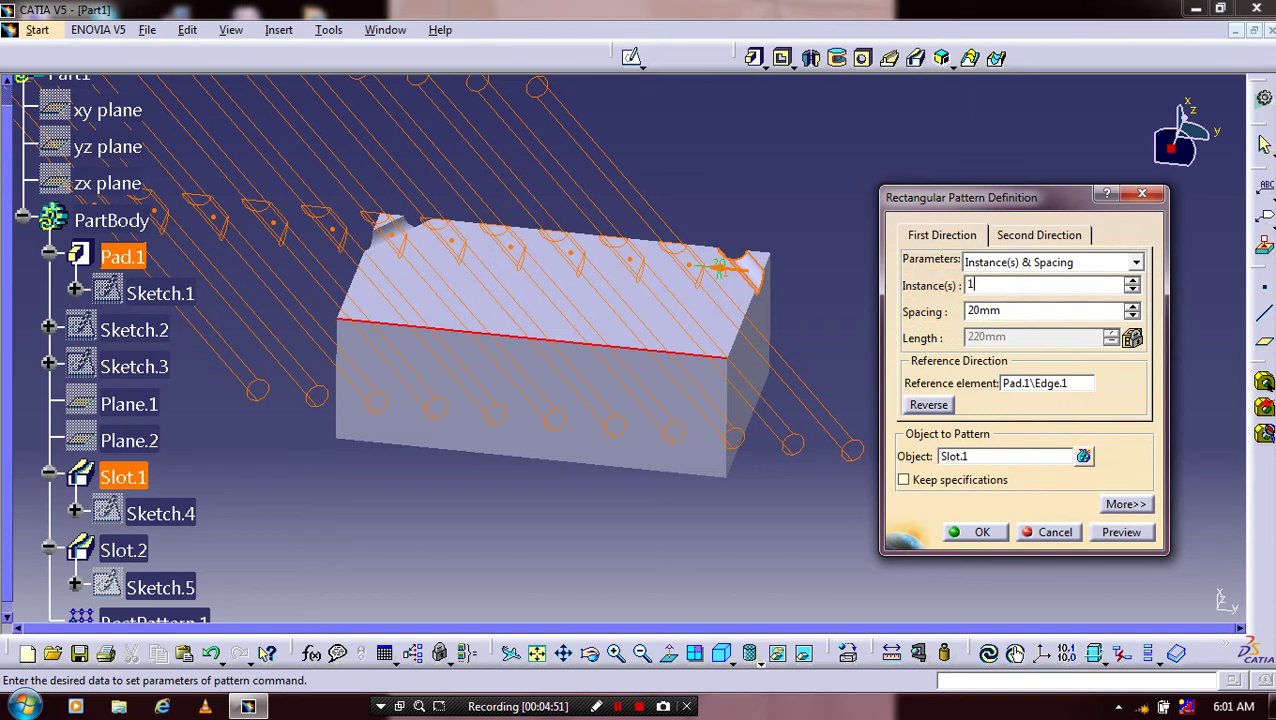
pyautogui.write('0')
pyautogui.click(1005, 310)
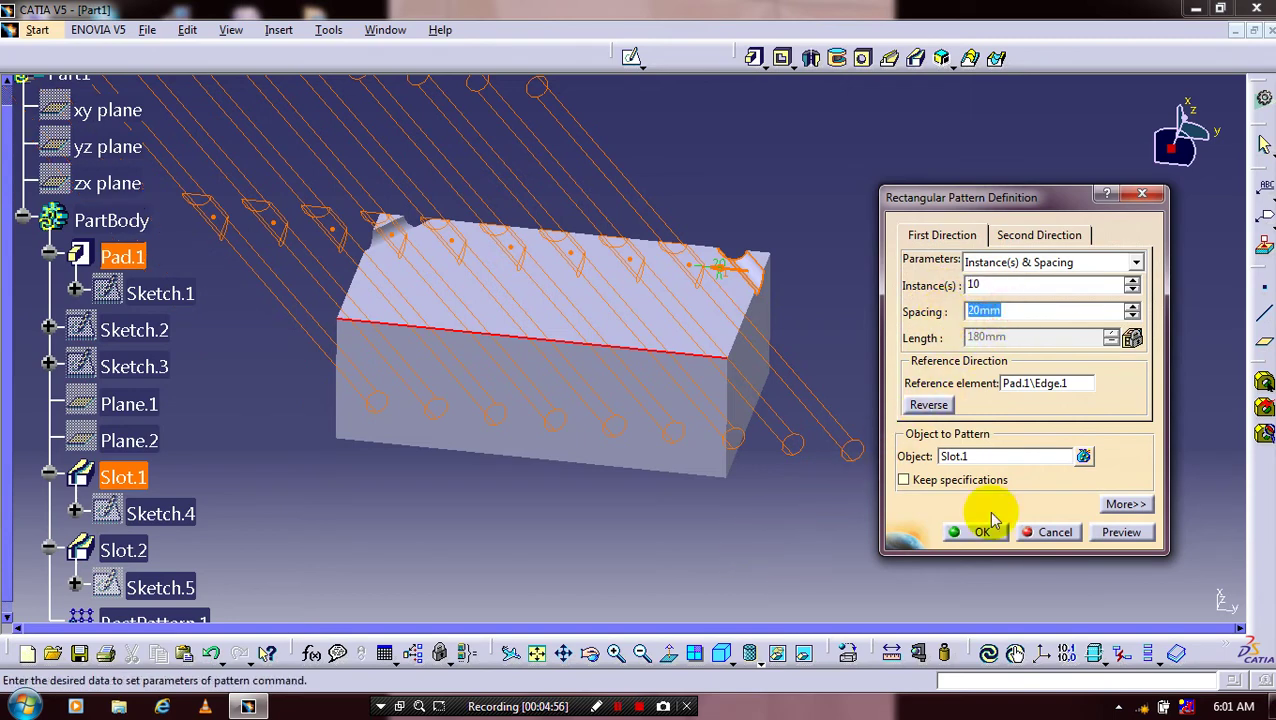
pyautogui.click(965, 531)
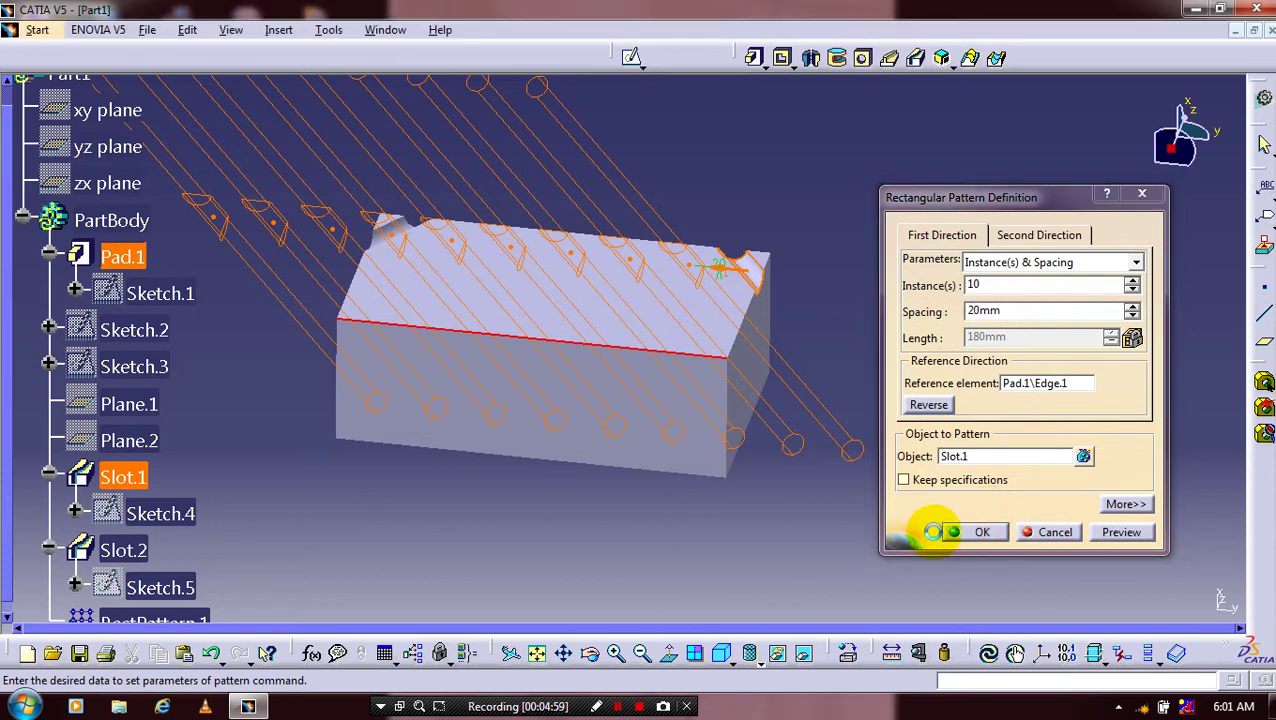
pyautogui.moveTo(801, 503); pyautogui.dragTo(903, 498, button='middle')
# Create a second rectangular pattern of Slot.2 along a block edge, 10 instances at 20mm.
pyautogui.click(930, 490)
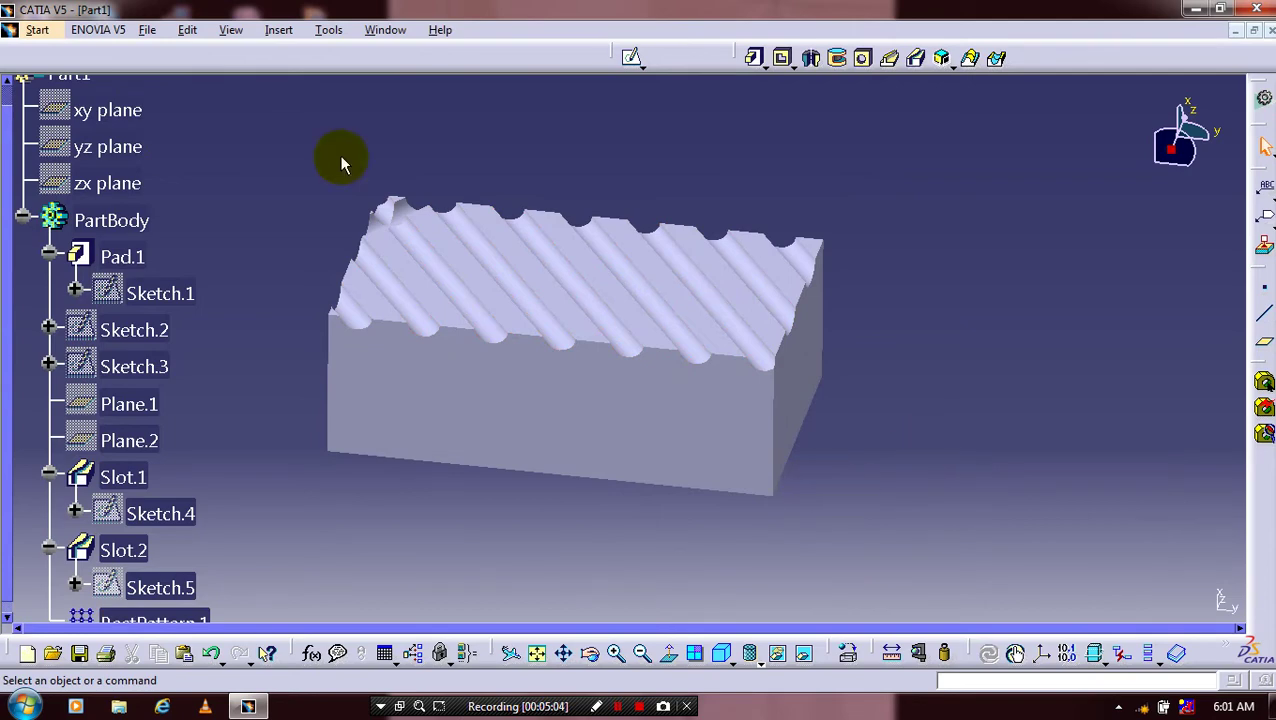
pyautogui.click(279, 30)
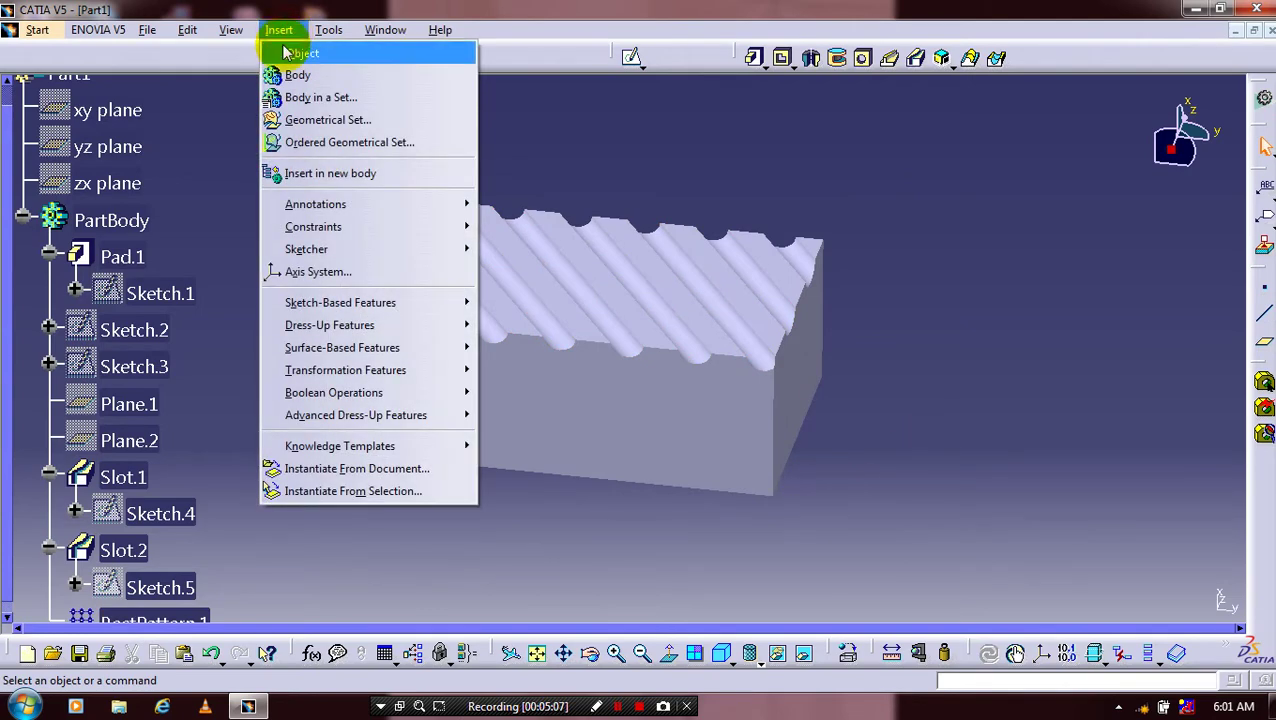
pyautogui.click(541, 466)
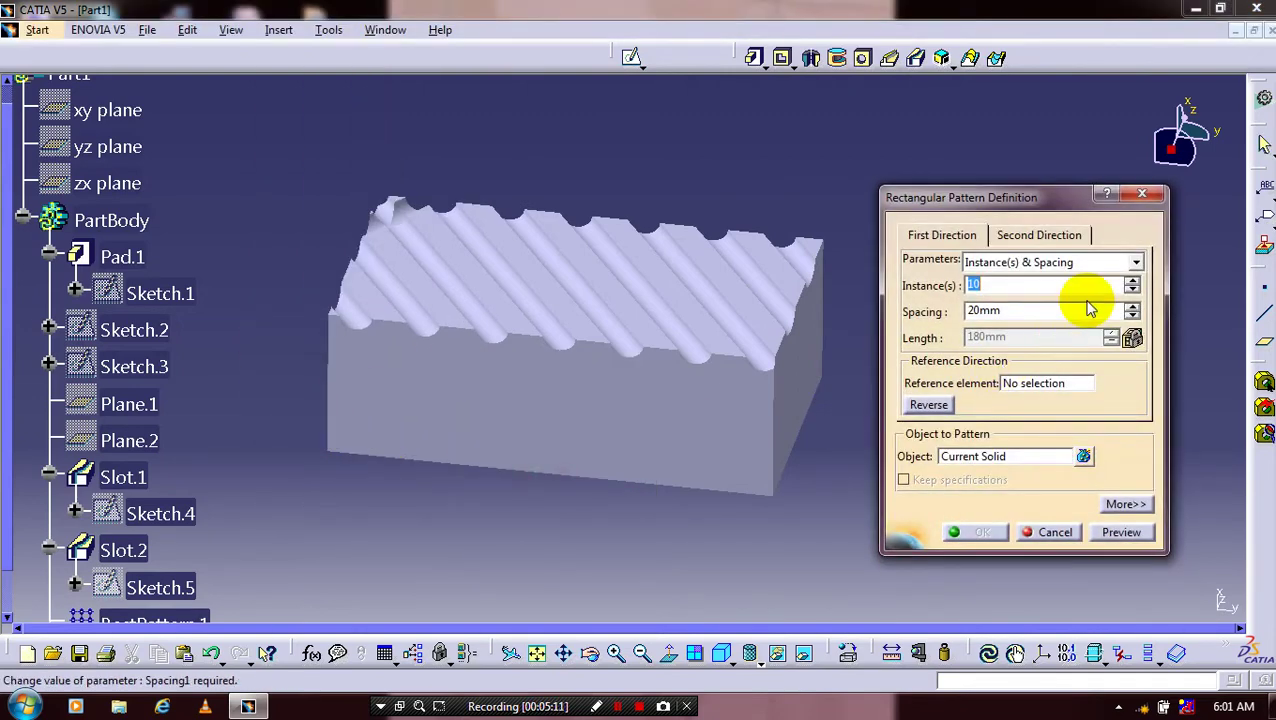
pyautogui.click(922, 390)
pyautogui.click(665, 355)
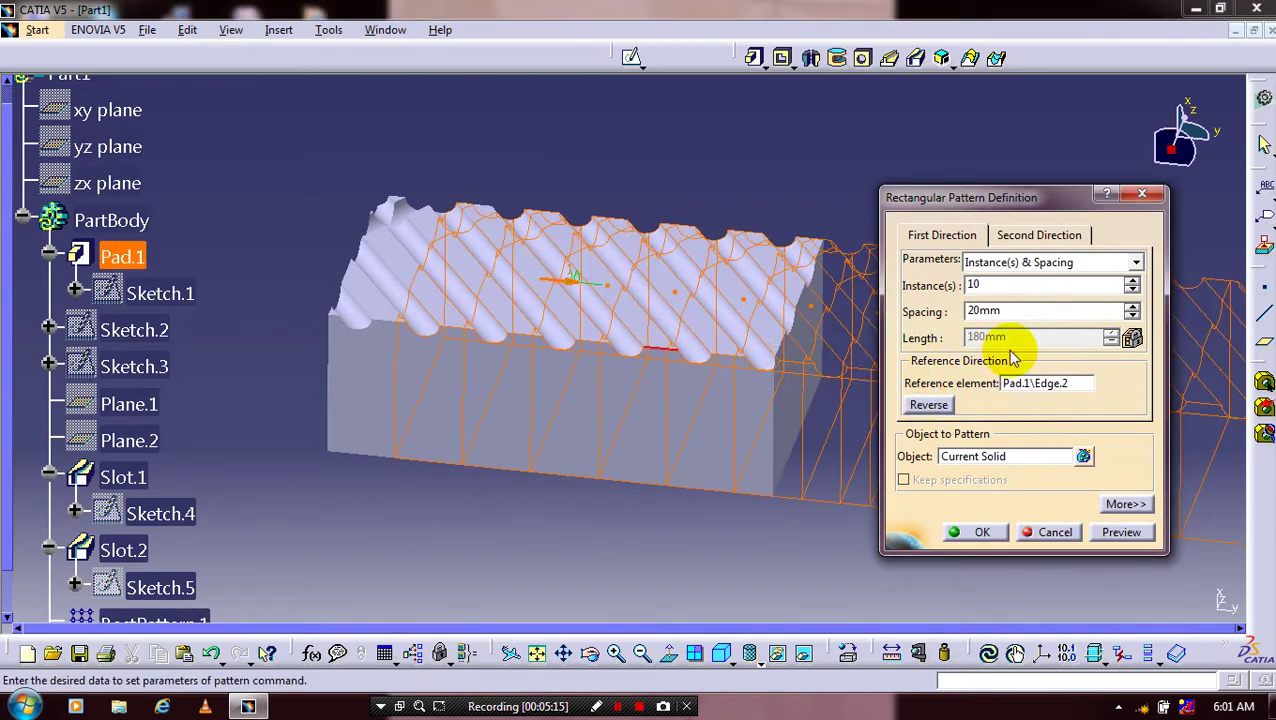
pyautogui.click(1005, 456)
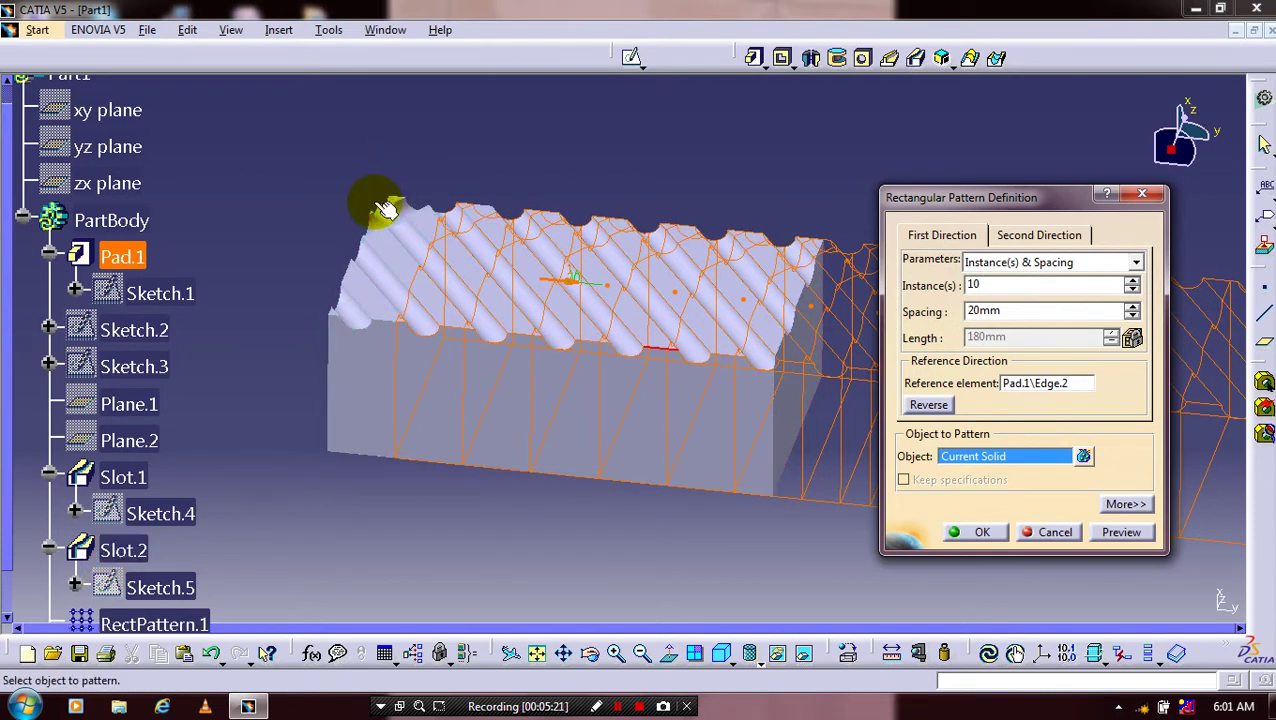
pyautogui.click(132, 553)
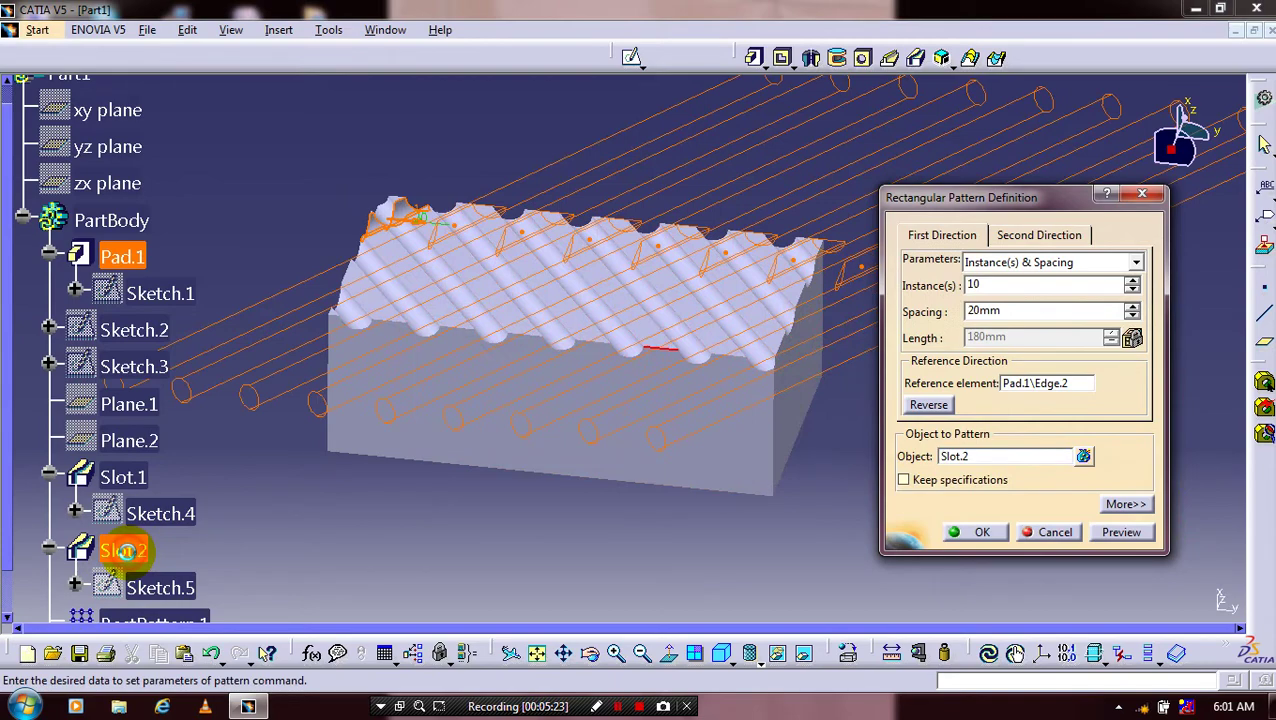
pyautogui.click(950, 533)
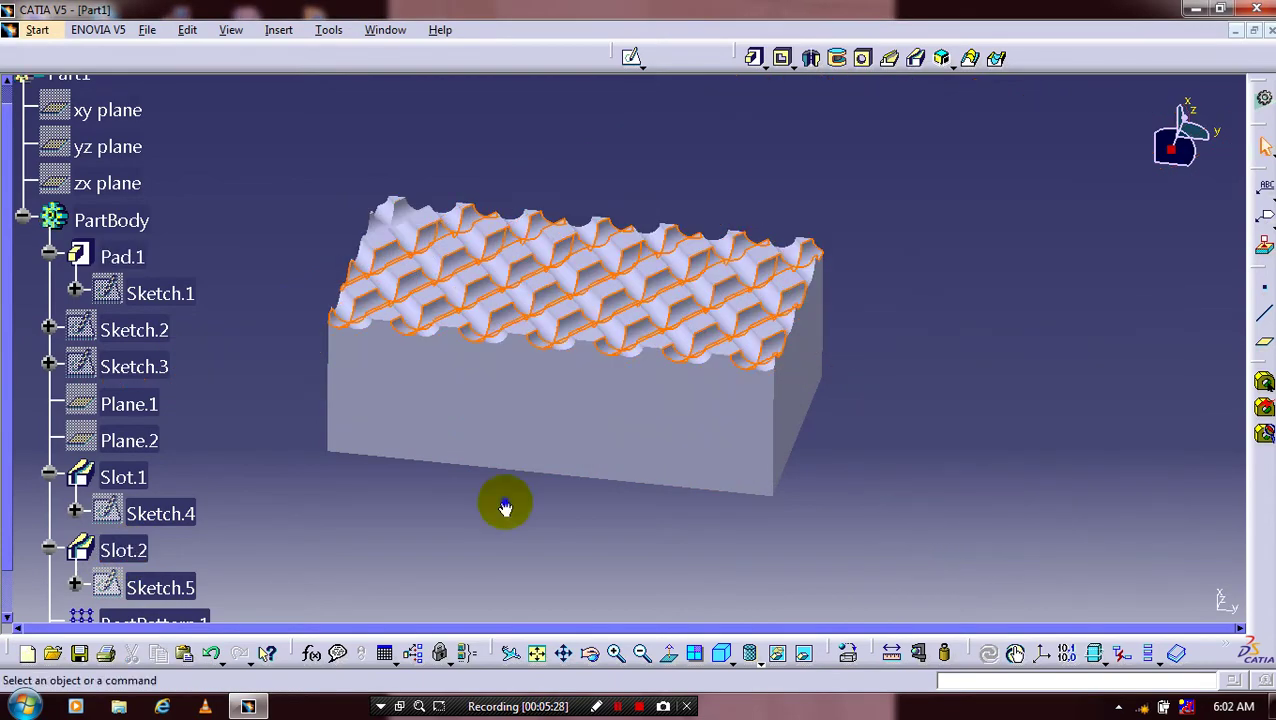
pyautogui.moveTo(505, 507); pyautogui.dragTo(498, 490, button='middle')
pyautogui.moveTo(464, 288); pyautogui.dragTo(686, 329, button='middle')
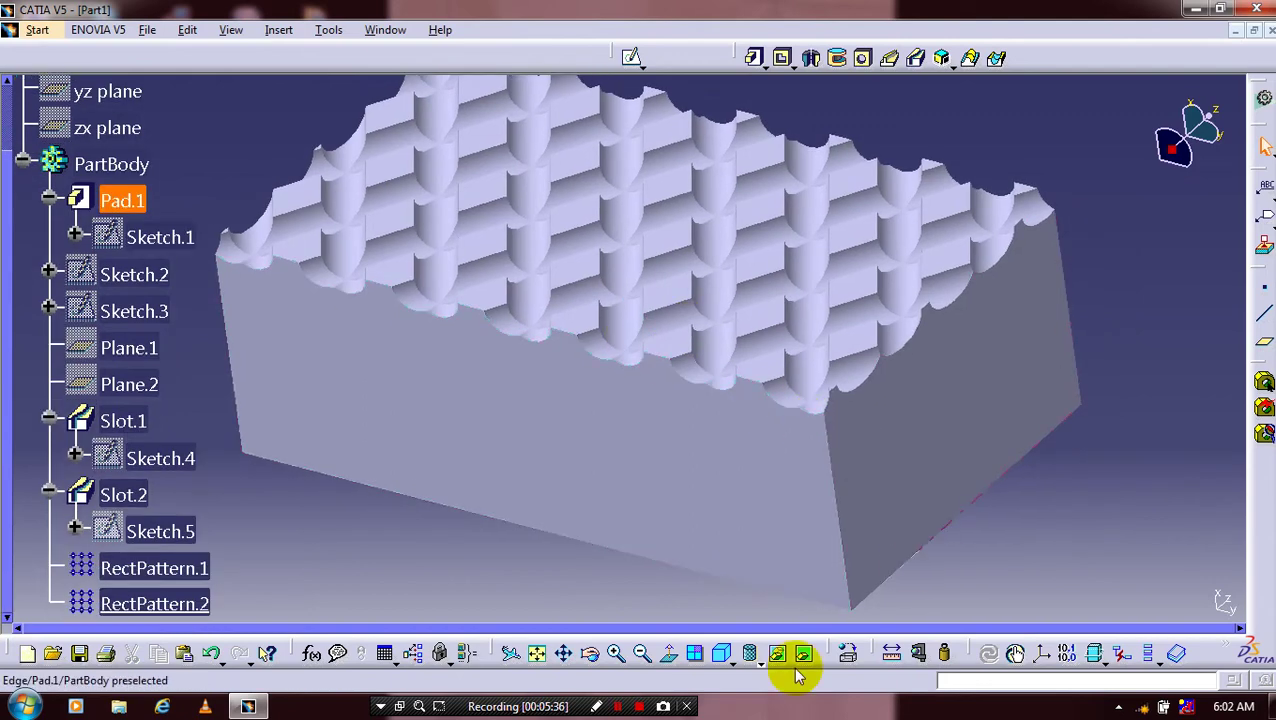
# Apply the DS Gold painting material to the part from the material library.
pyautogui.click(847, 653)
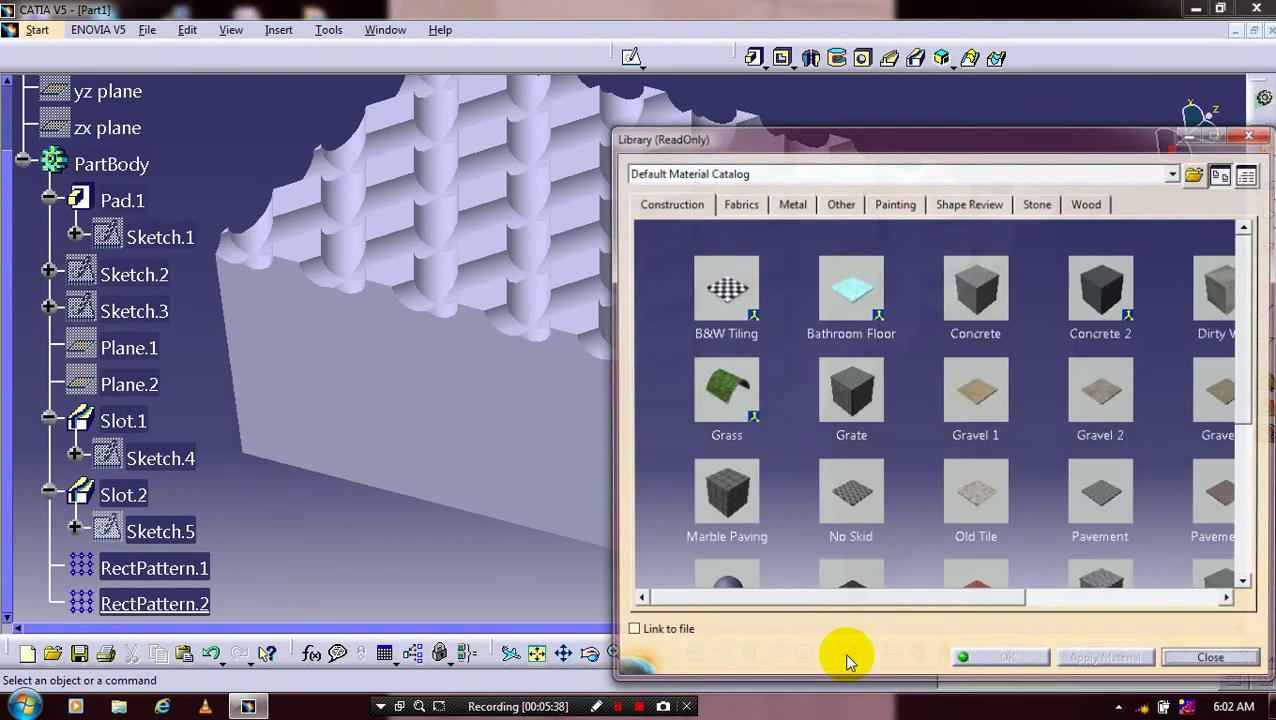
pyautogui.click(858, 318)
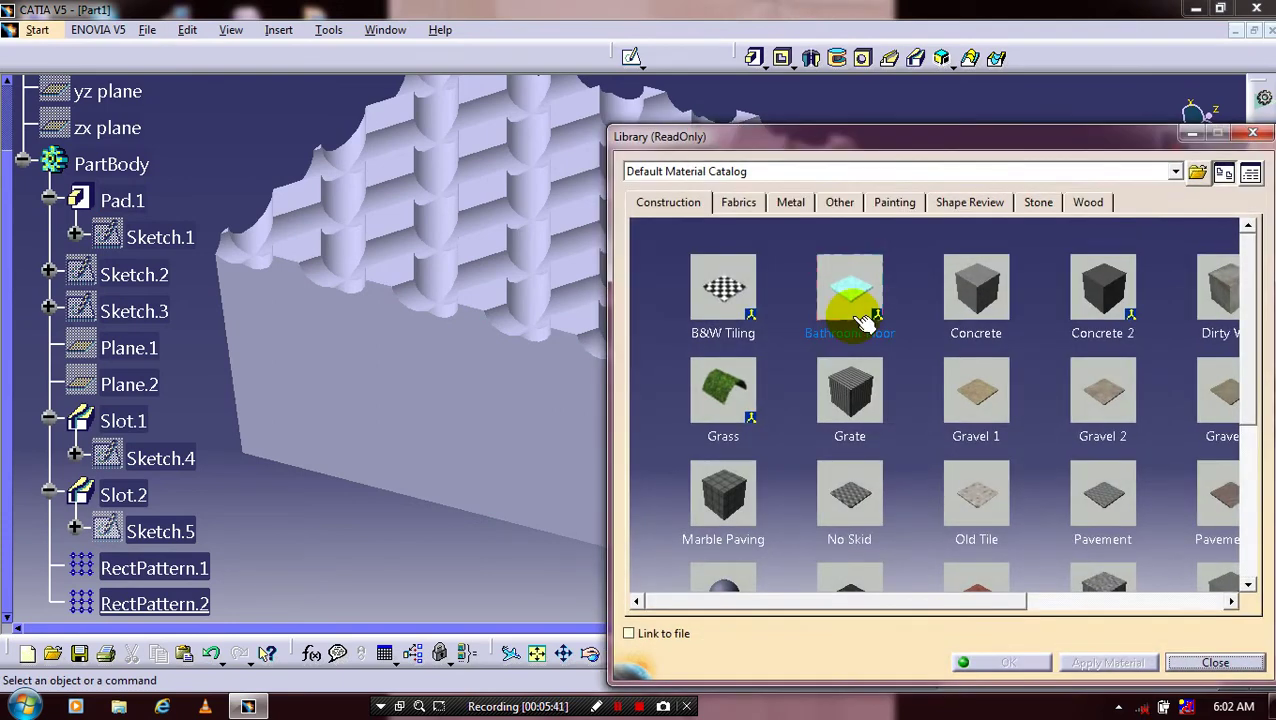
pyautogui.click(758, 316)
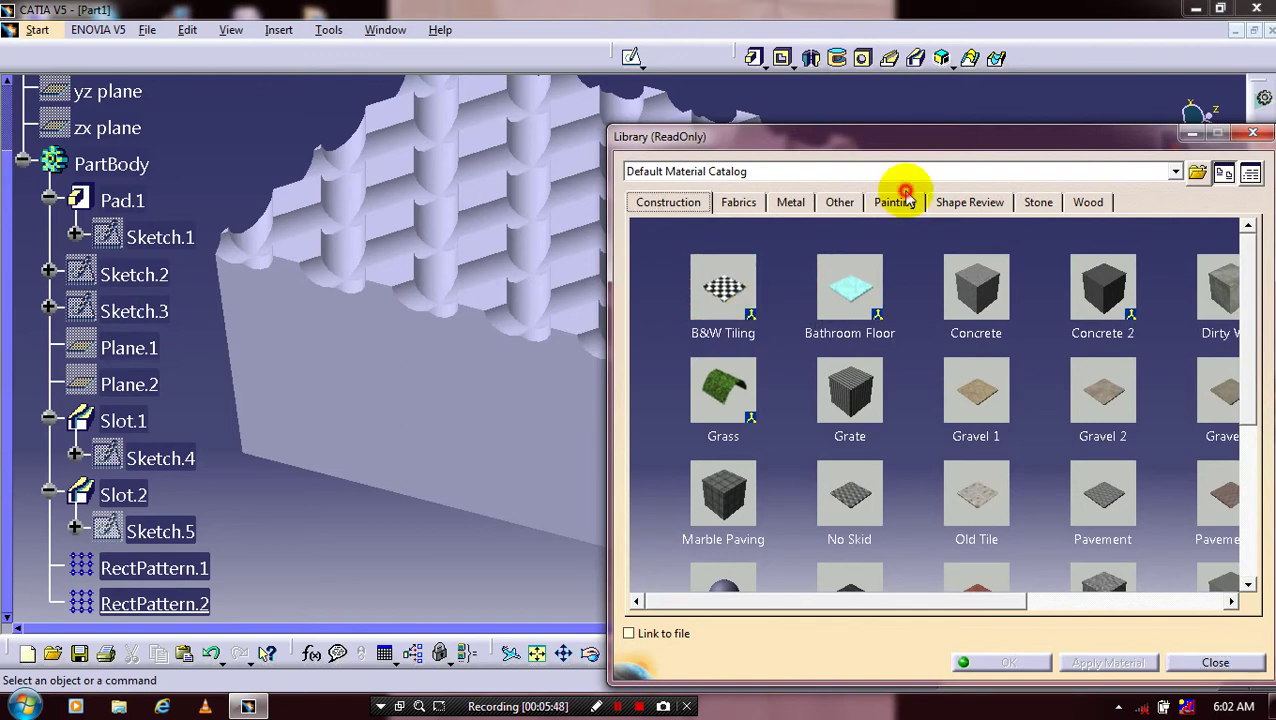
pyautogui.click(896, 201)
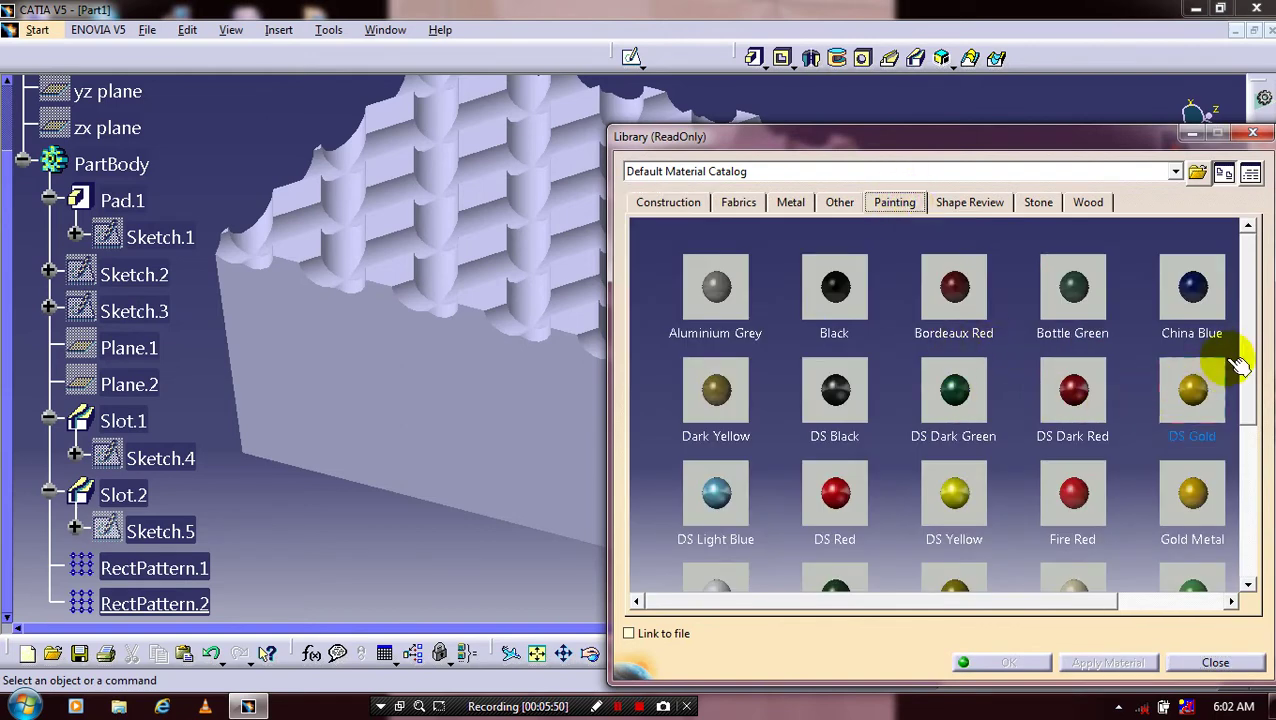
pyautogui.moveTo(1245, 342); pyautogui.dragTo(1245, 375)
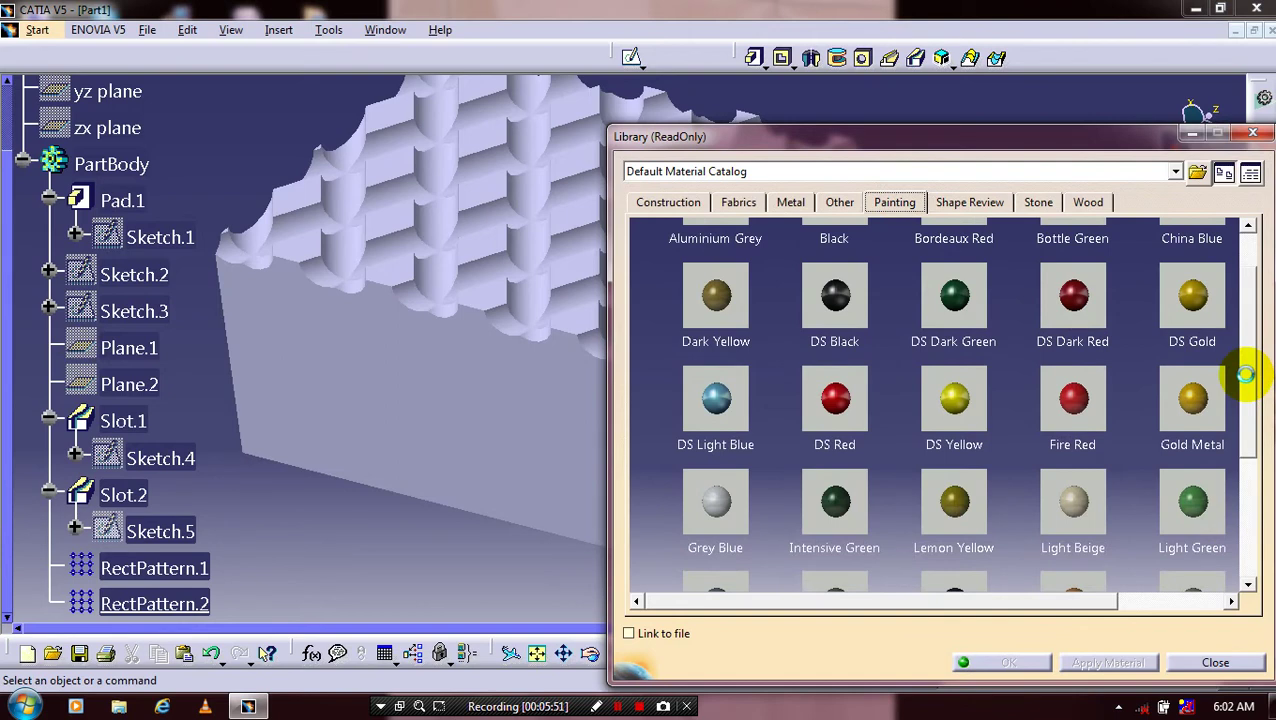
pyautogui.click(1186, 318)
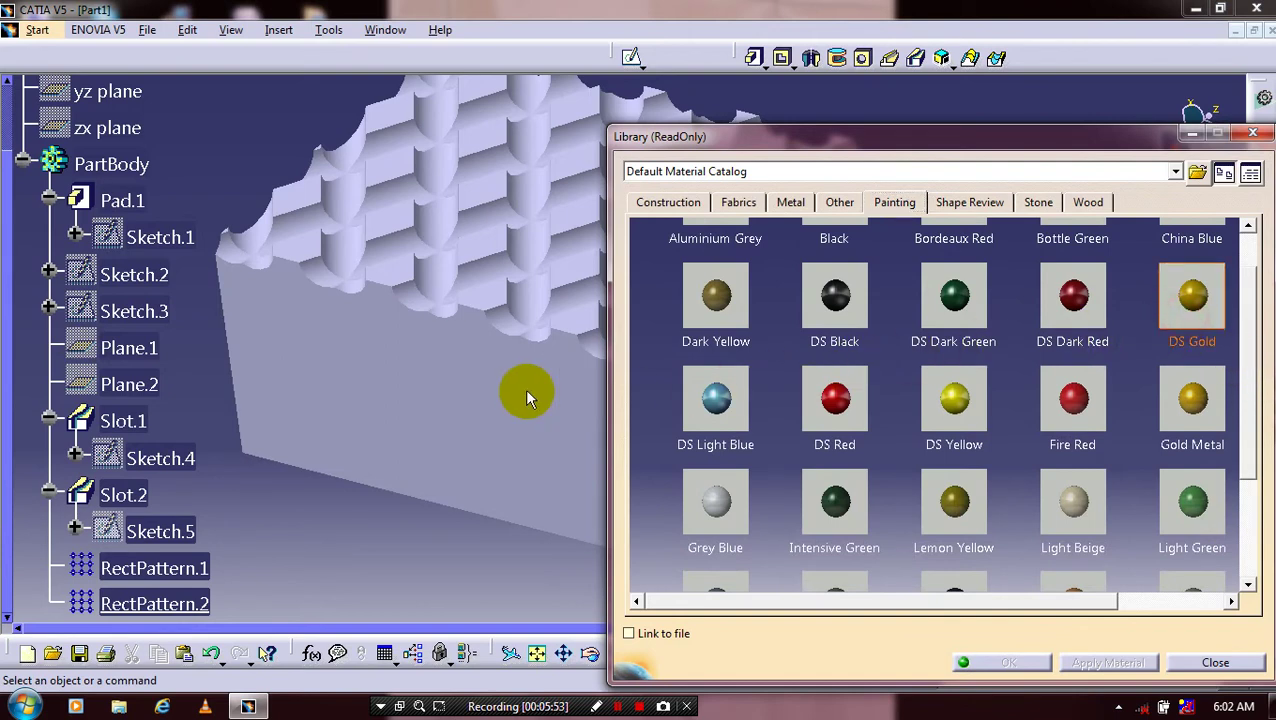
pyautogui.moveTo(1180, 338); pyautogui.dragTo(500, 304)
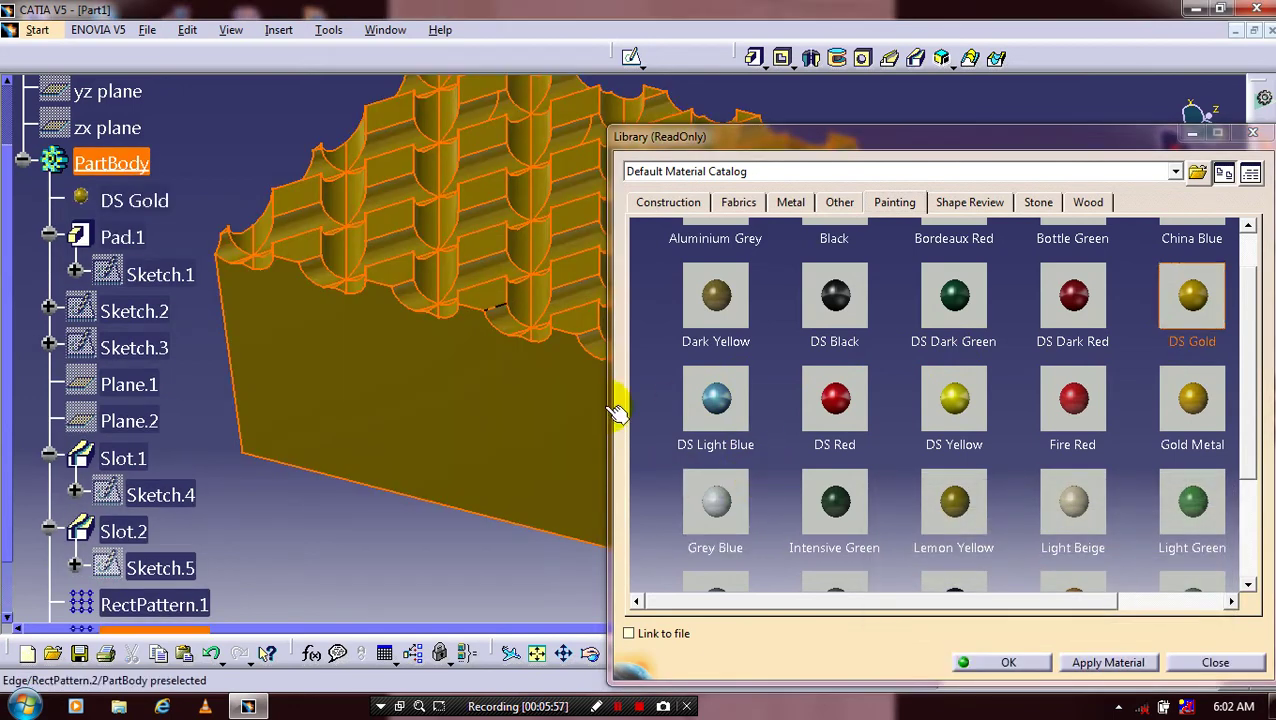
# Select Copper among the Metal materials.
pyautogui.click(797, 208)
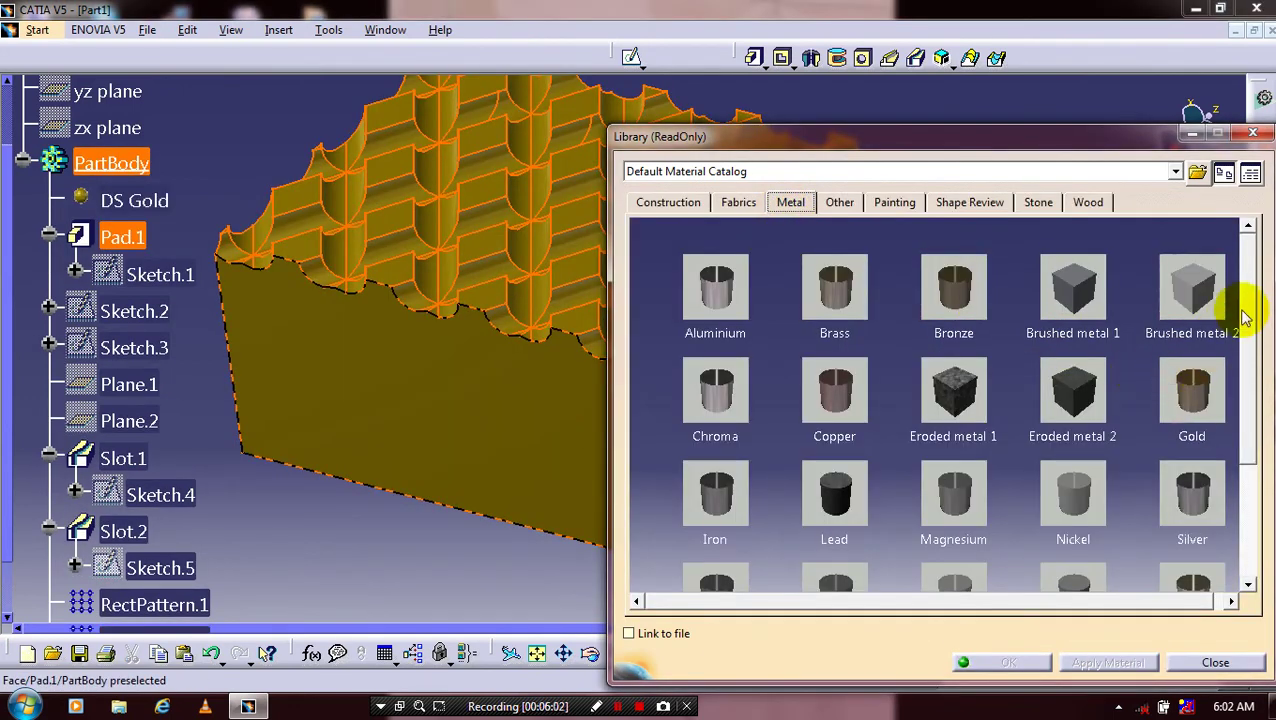
pyautogui.moveTo(1251, 334)
pyautogui.mouseDown()
pyautogui.moveTo(1255, 388)
pyautogui.moveTo(1246, 356)
pyautogui.mouseUp()
pyautogui.click(843, 302)
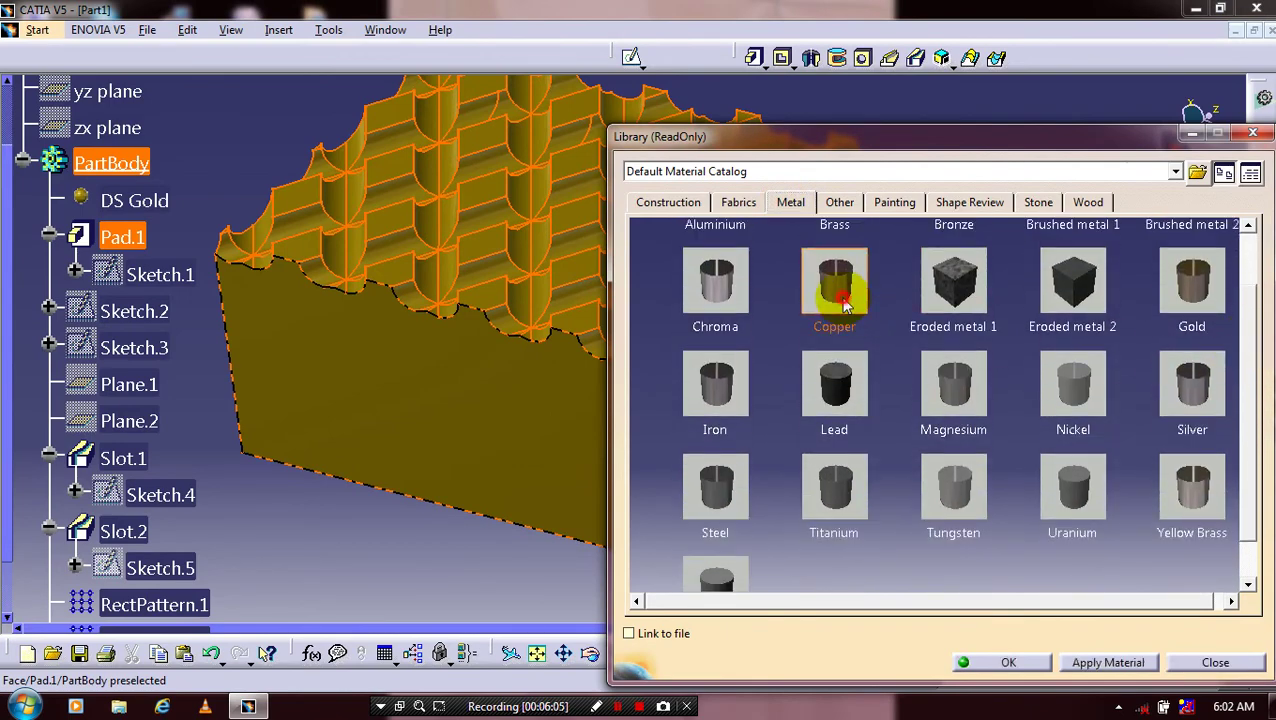